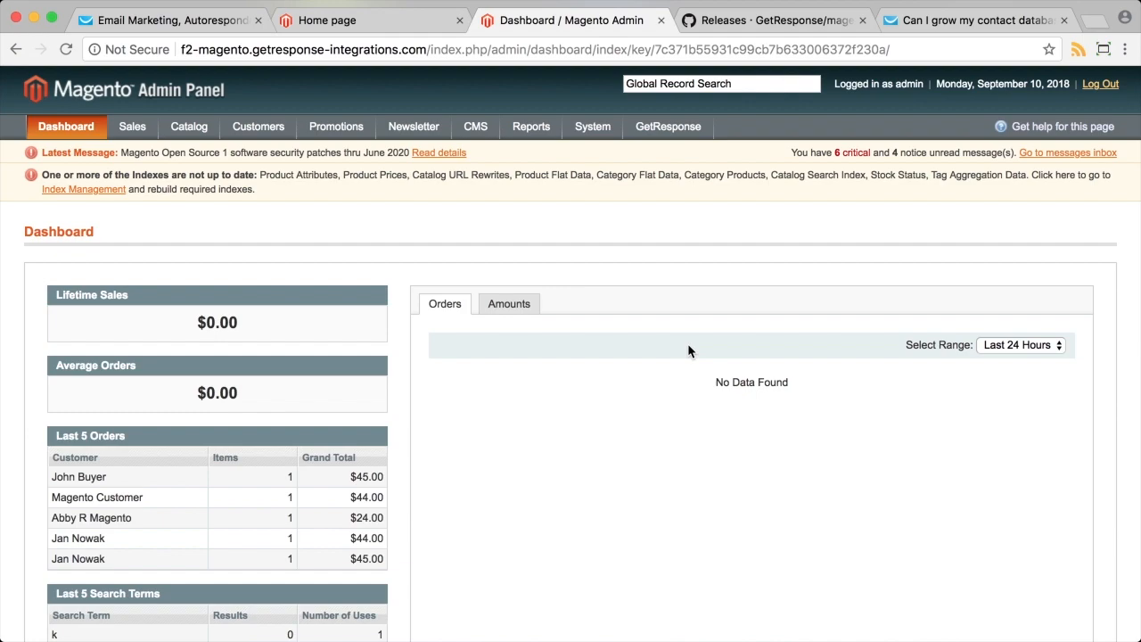
# Return to the Magento help article and scroll to the Magento 1.9 extension installation section.
pyautogui.click(757, 24)
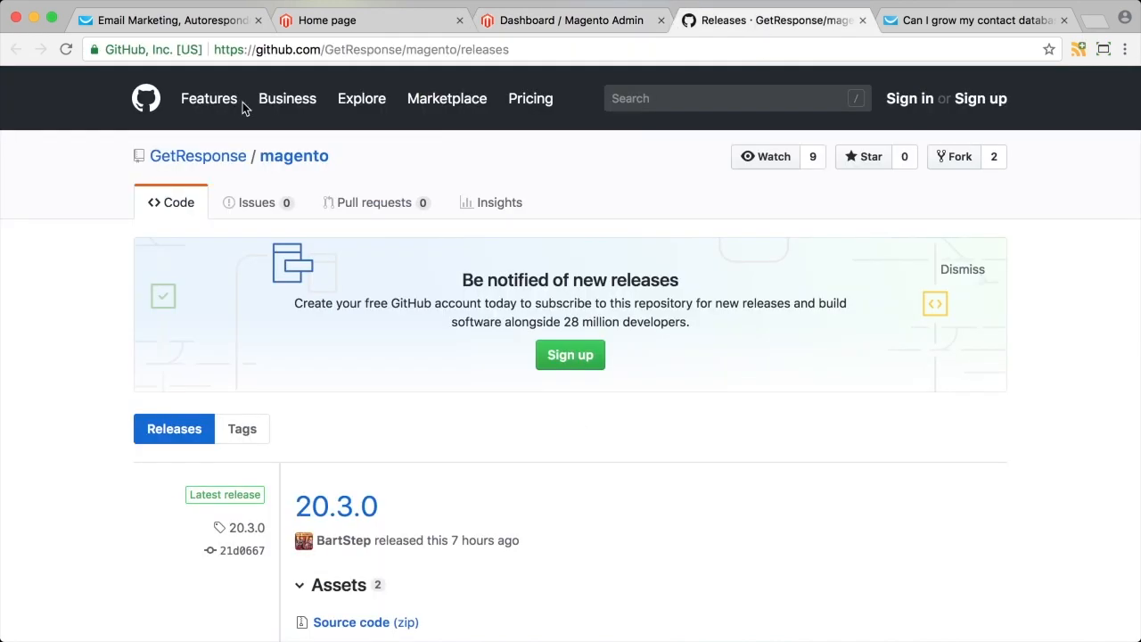
pyautogui.click(970, 21)
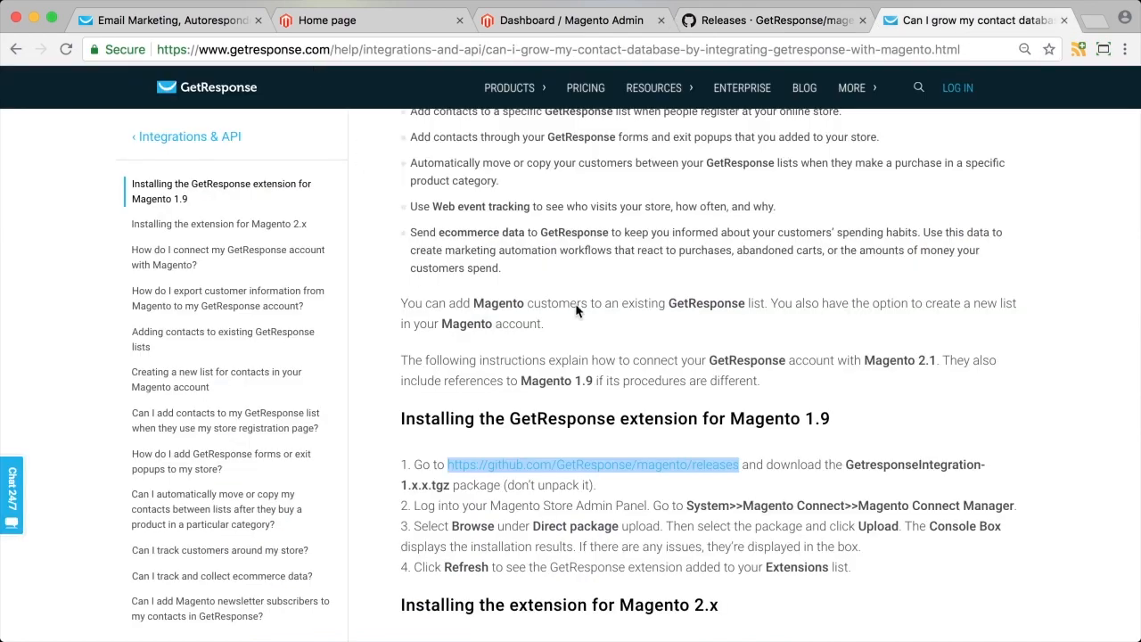
pyautogui.scroll(10, 576, 309)
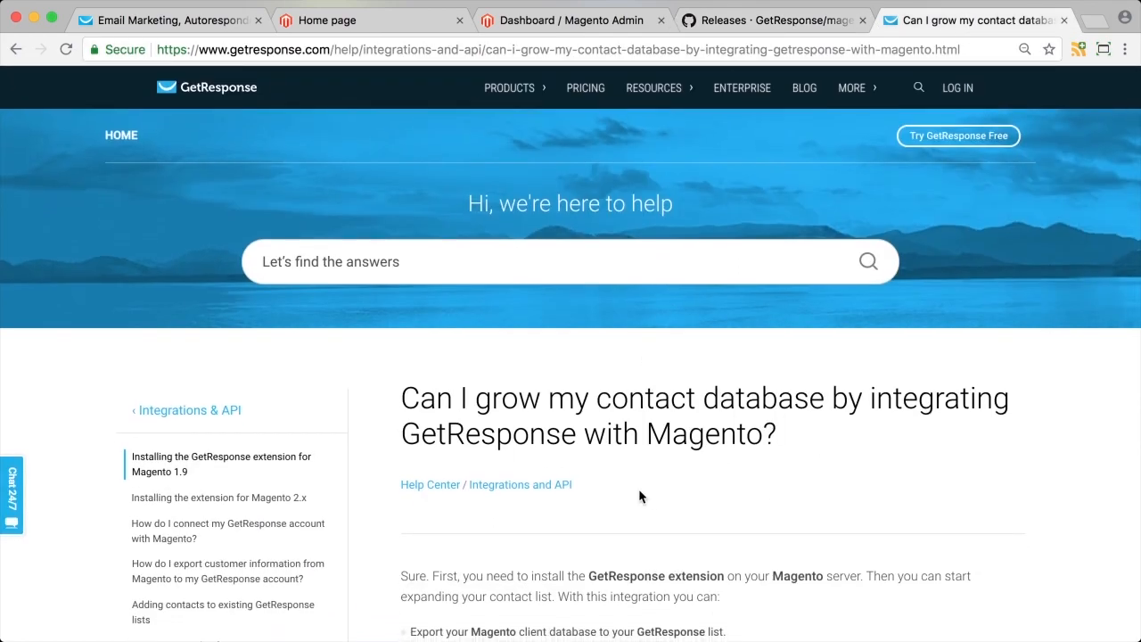
pyautogui.scroll(-2, 638, 489)
pyautogui.scroll(-3, 756, 390)
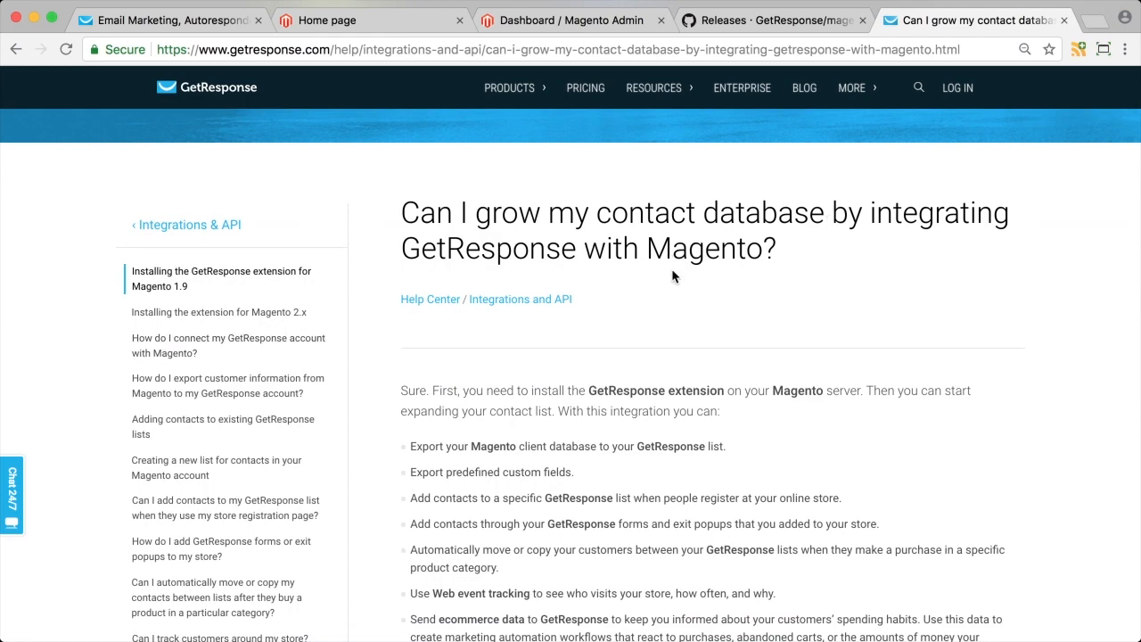
pyautogui.scroll(-12, 748, 419)
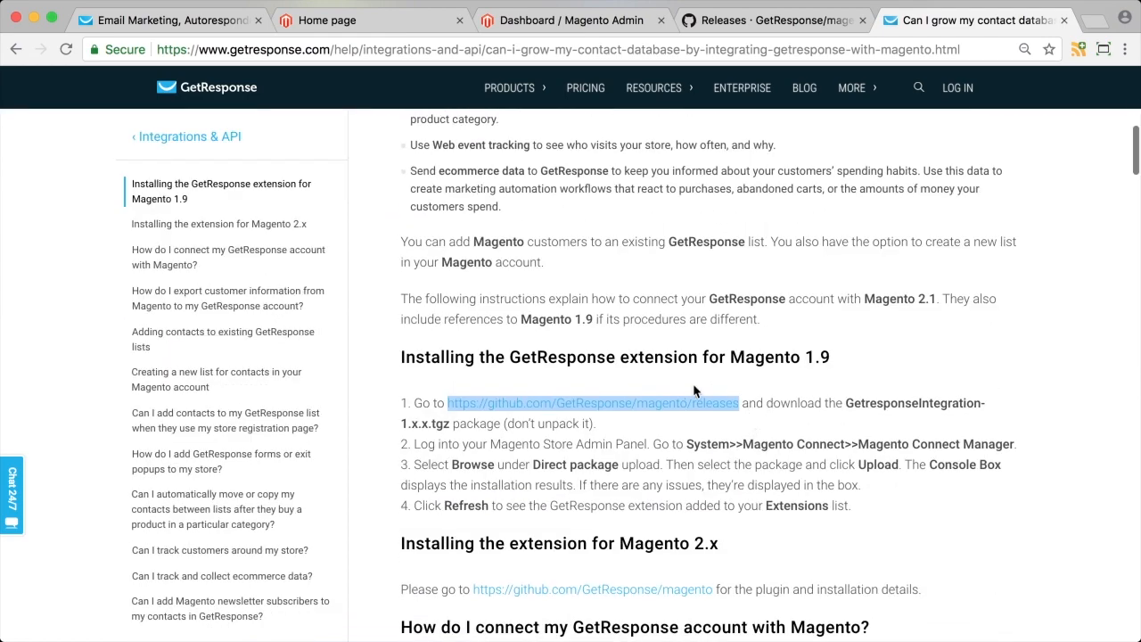
# Highlight the 1.9 version heading and the four Magento 1.9 installation steps.
pyautogui.click(629, 375)
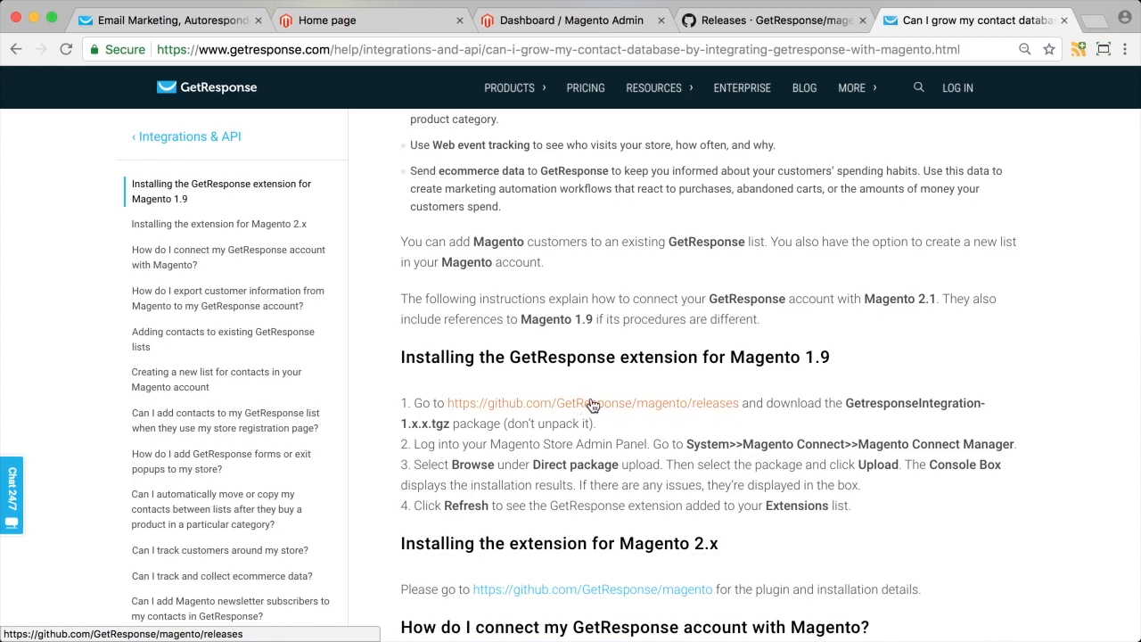
pyautogui.moveTo(804, 357); pyautogui.dragTo(832, 357)
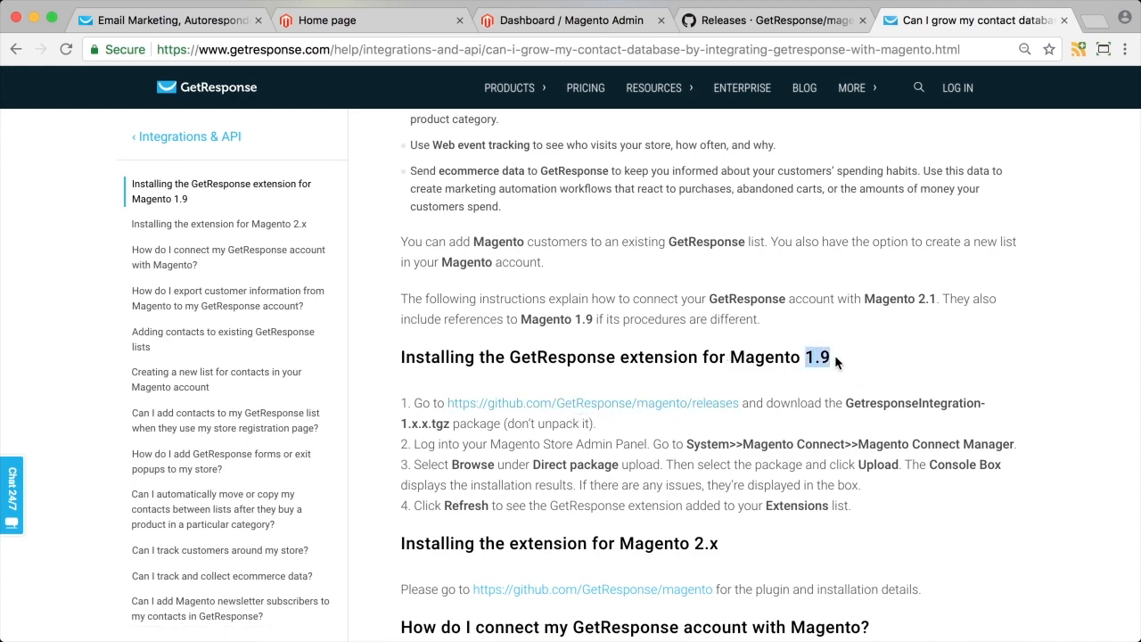
pyautogui.click(850, 355)
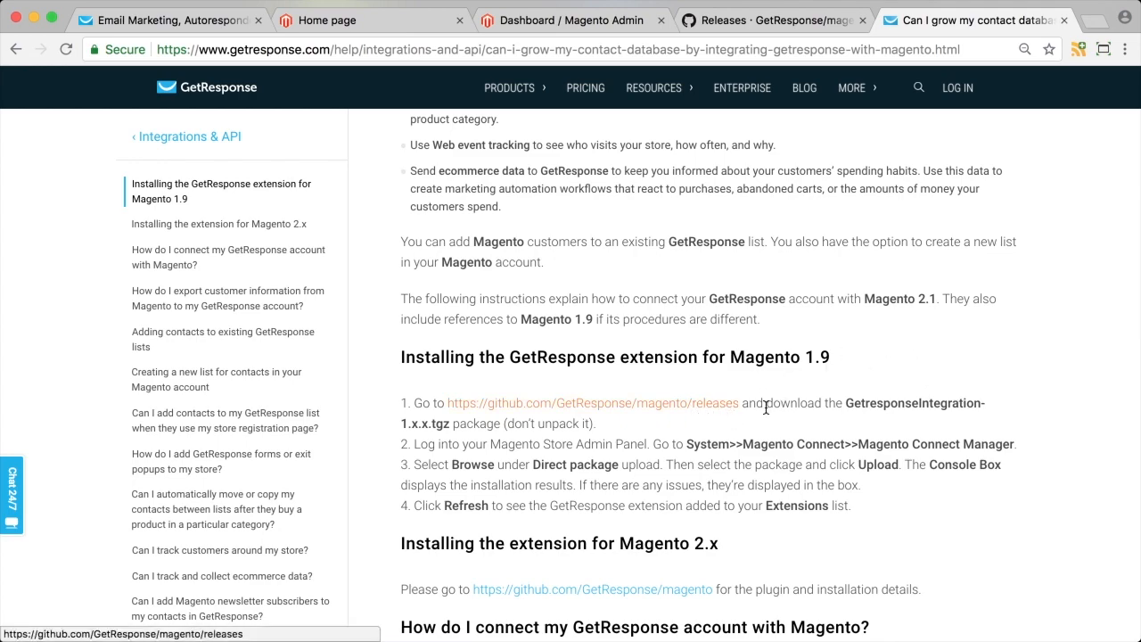
pyautogui.scroll(-2, 852, 379)
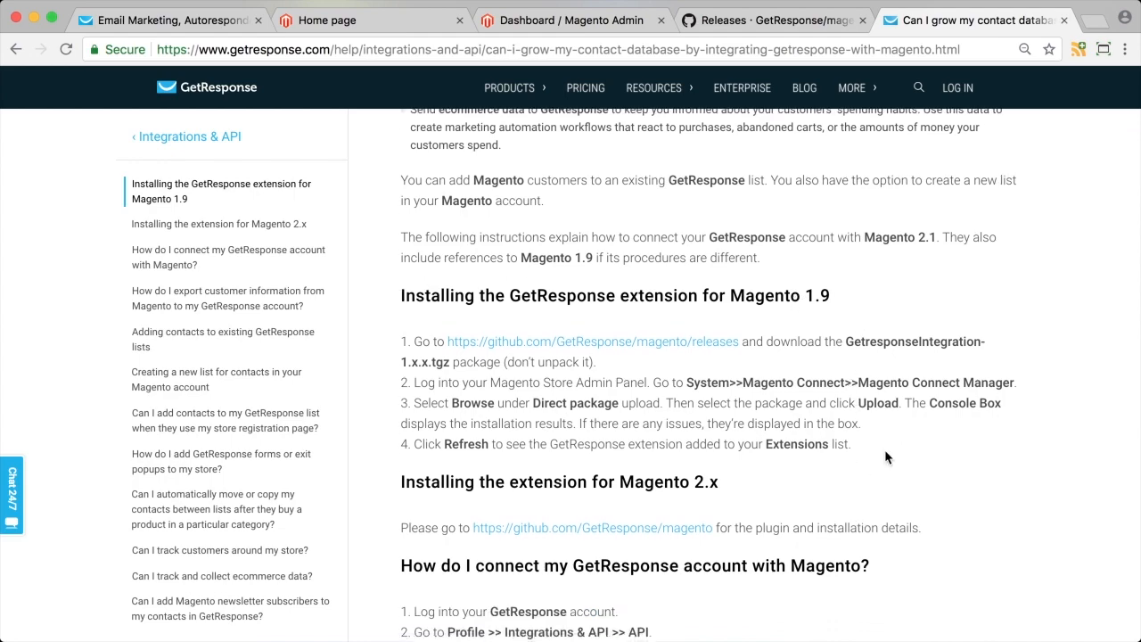
pyautogui.moveTo(852, 444); pyautogui.dragTo(403, 339)
pyautogui.click(396, 325)
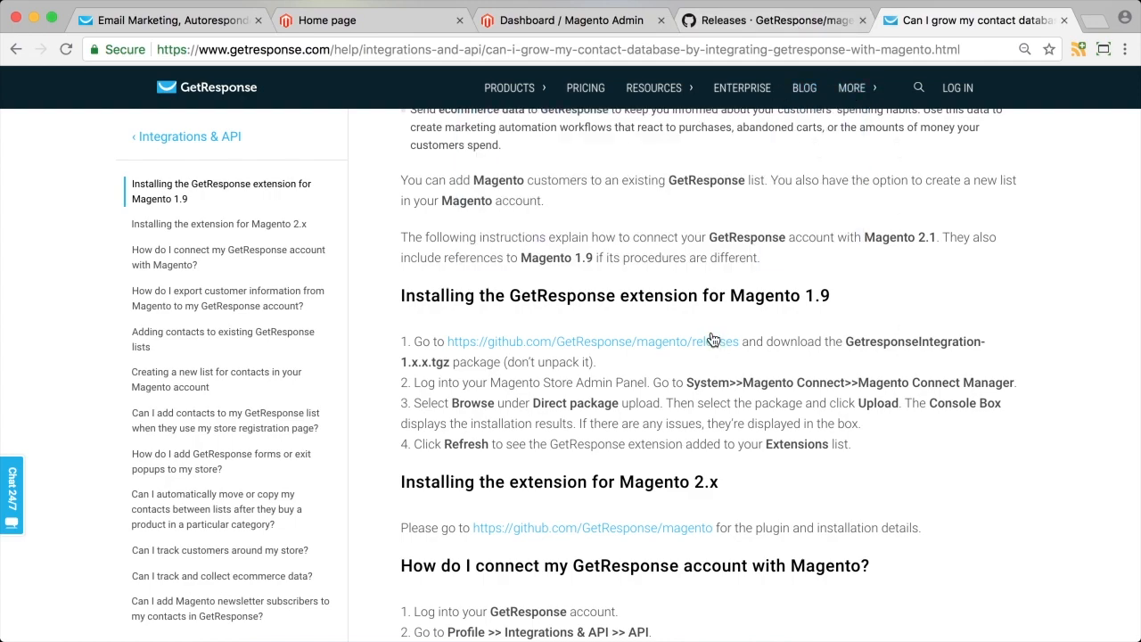
# Download GetResponse-19.1.12.tgz from release v19.1.12 on GitHub and copy it to the Desktop.
pyautogui.click(779, 20)
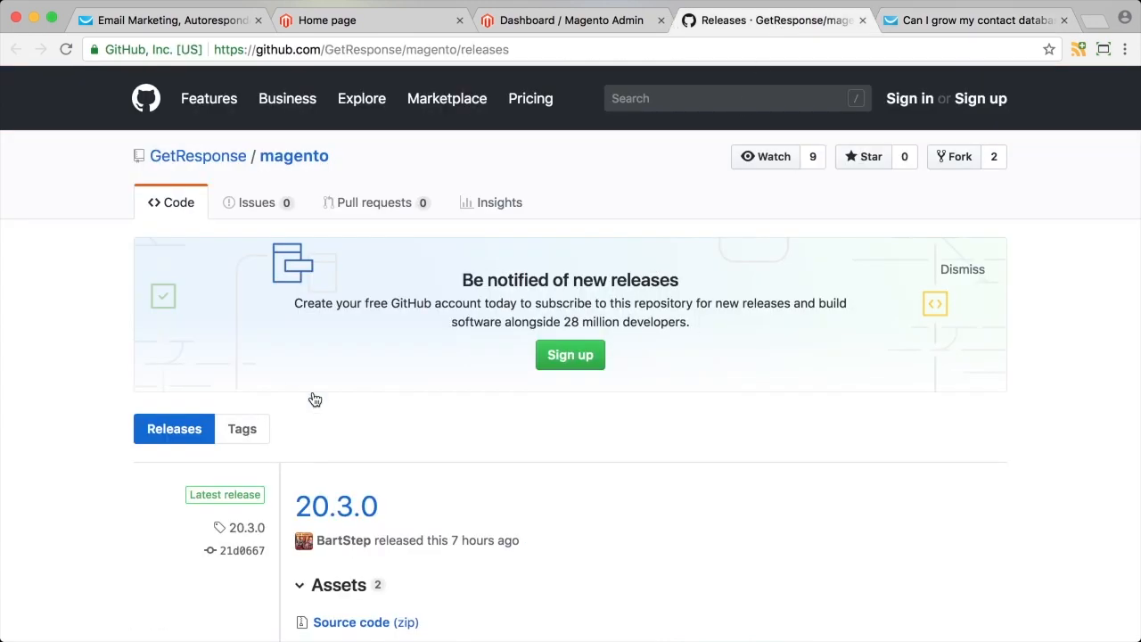
pyautogui.scroll(-10, 597, 437)
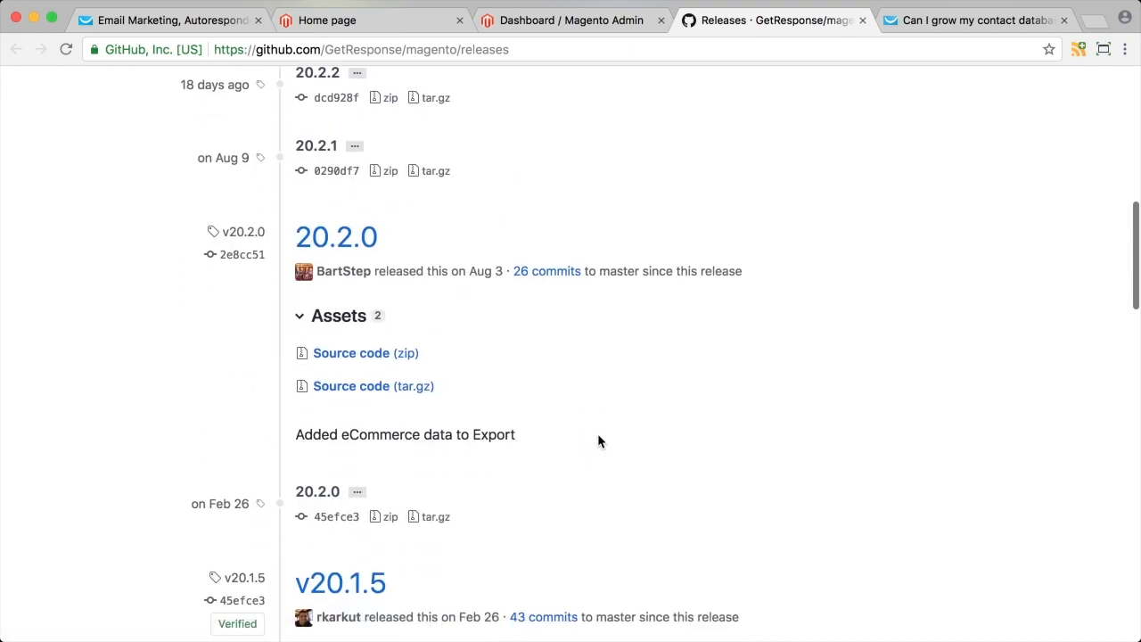
pyautogui.scroll(-10, 597, 440)
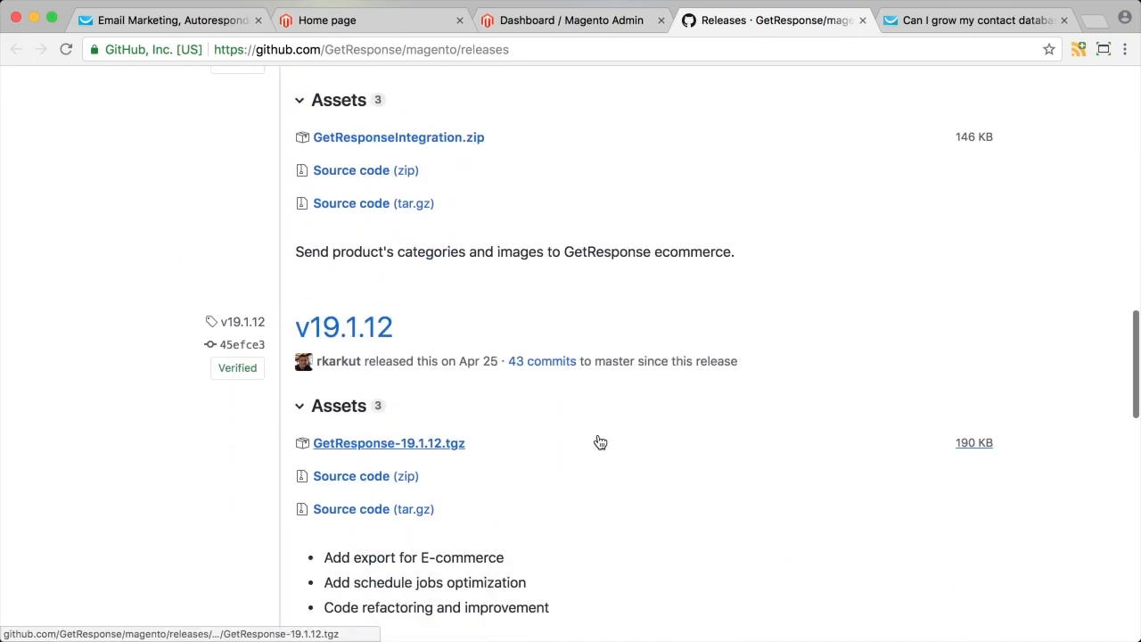
pyautogui.scroll(-2, 600, 443)
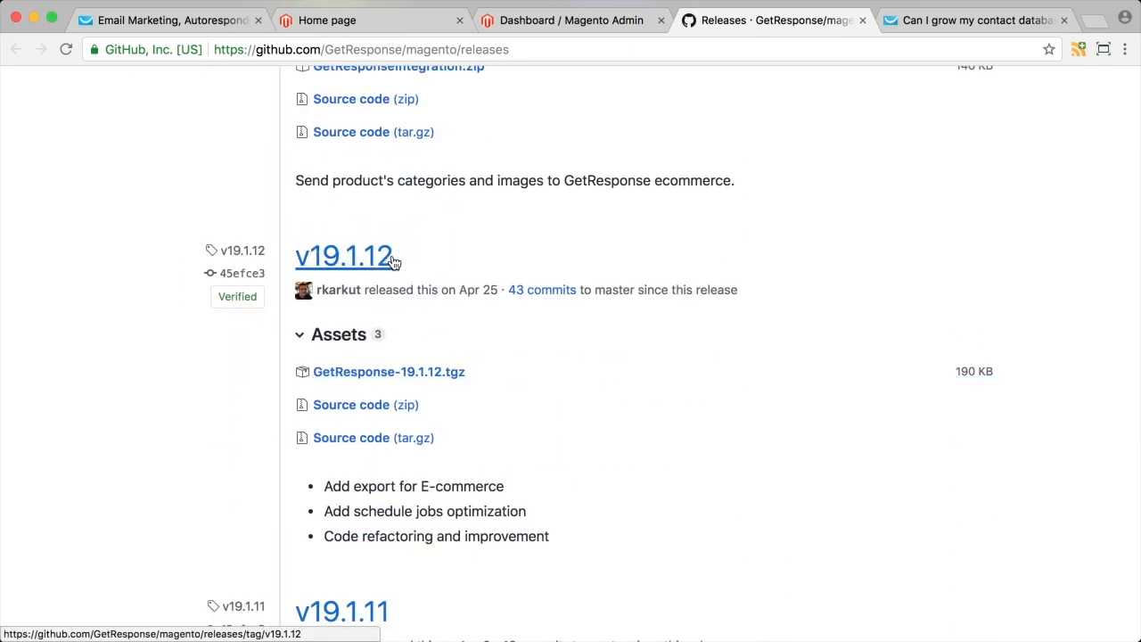
pyautogui.scroll(5, 478, 258)
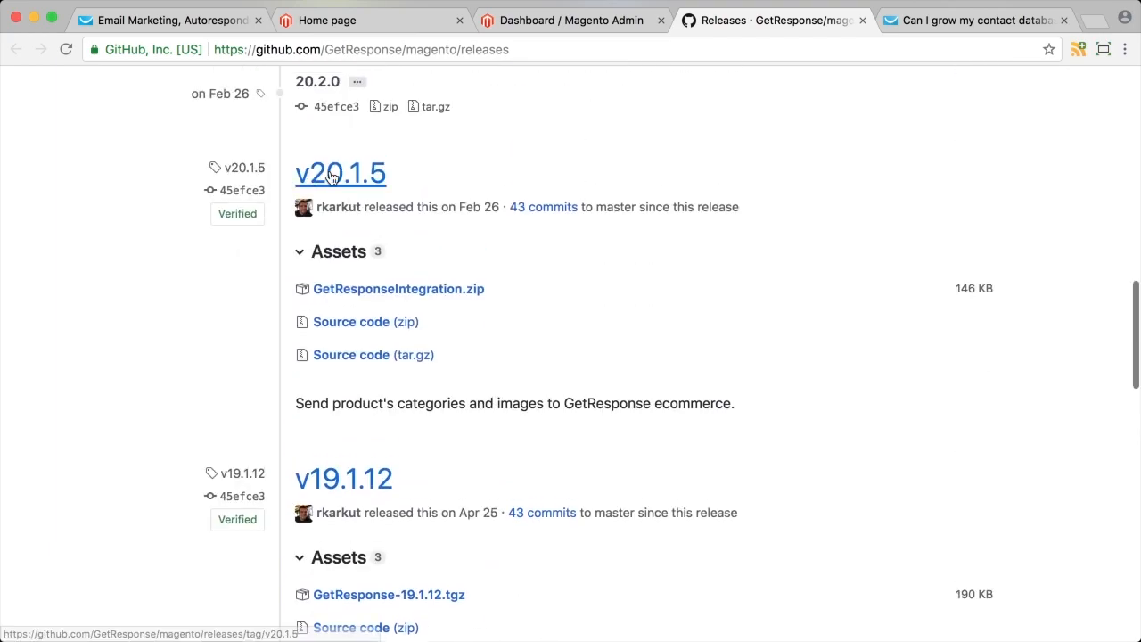
pyautogui.scroll(8, 444, 200)
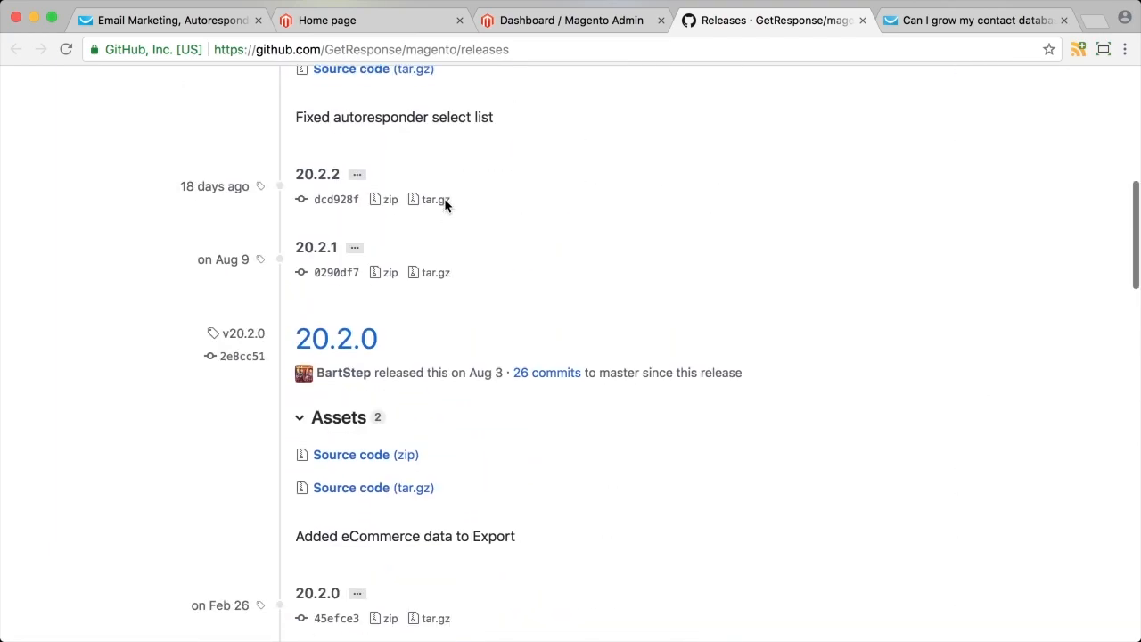
pyautogui.scroll(-11, 446, 205)
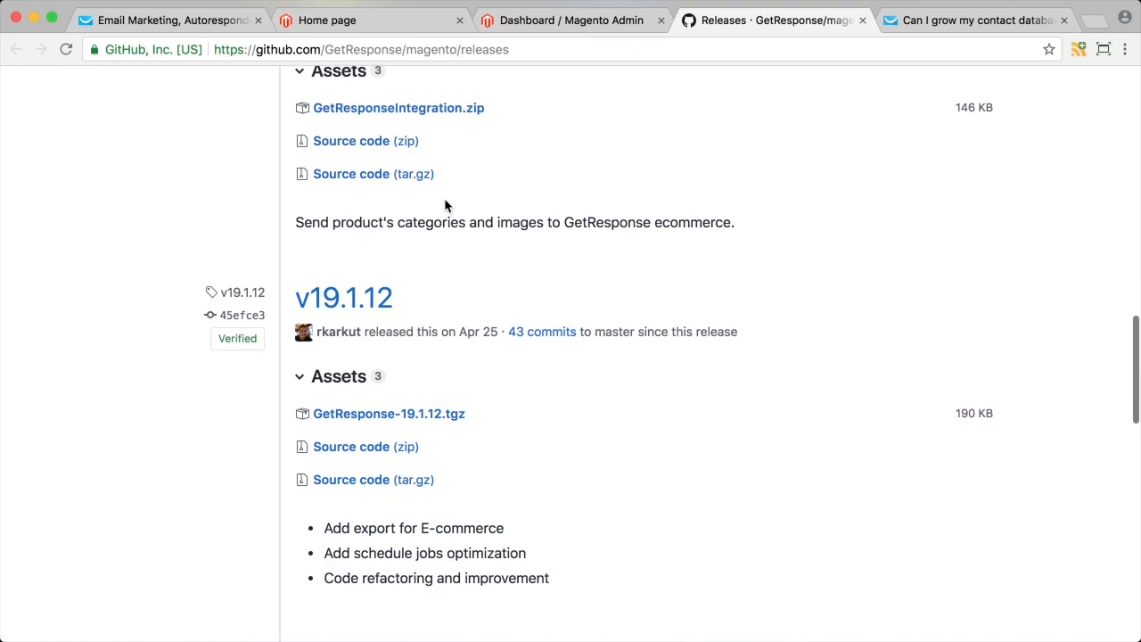
pyautogui.scroll(-2, 446, 205)
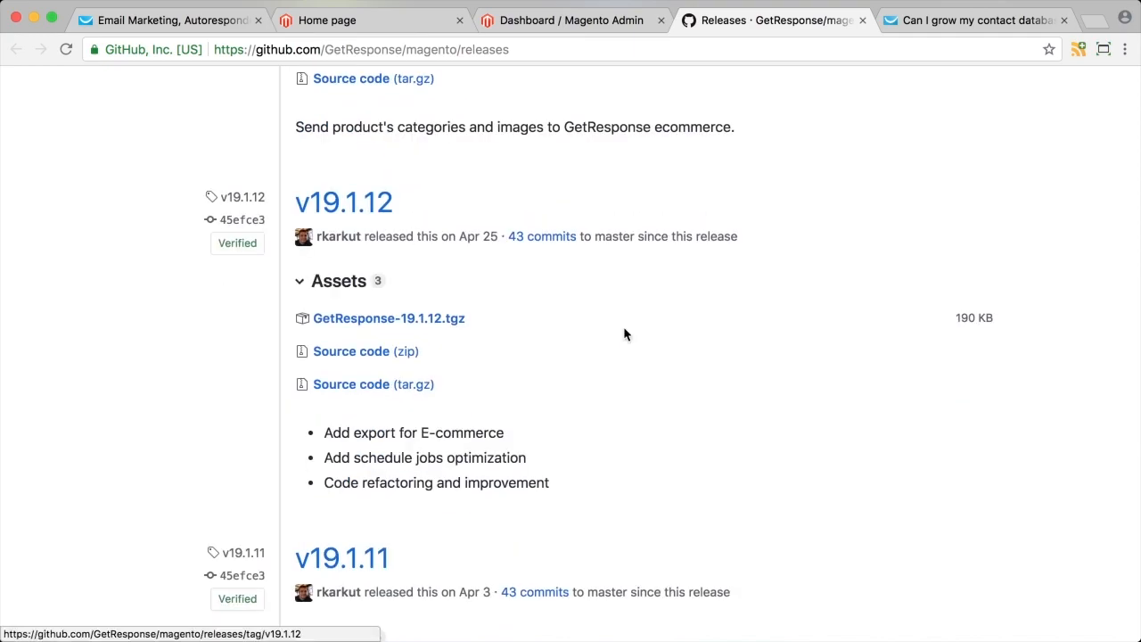
pyautogui.click(434, 325)
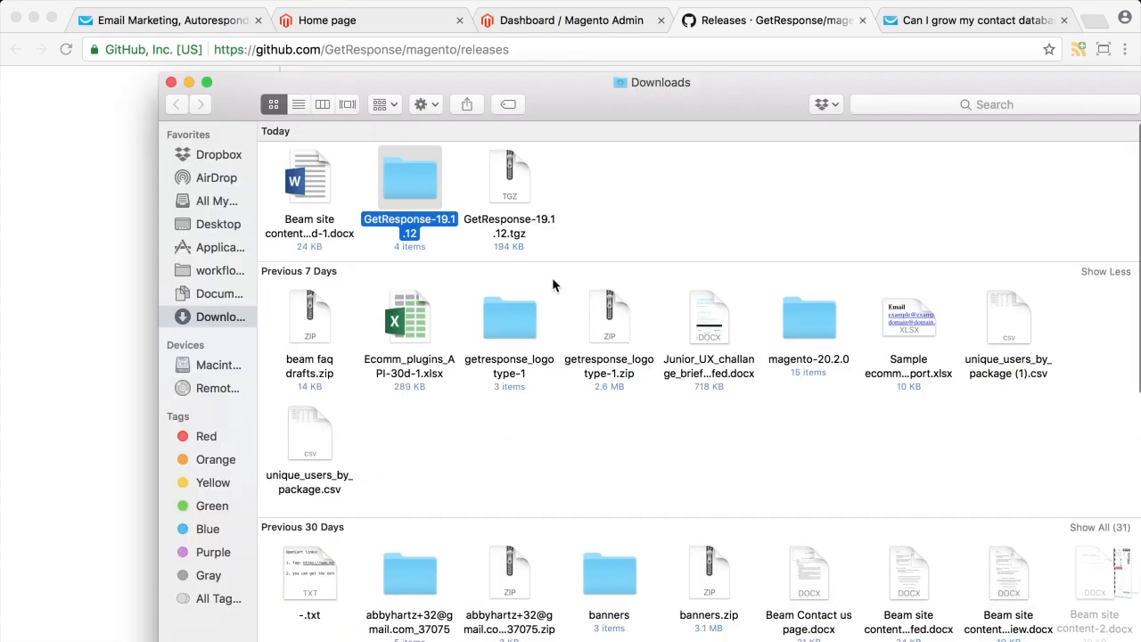
pyautogui.moveTo(522, 174); pyautogui.dragTo(223, 232)
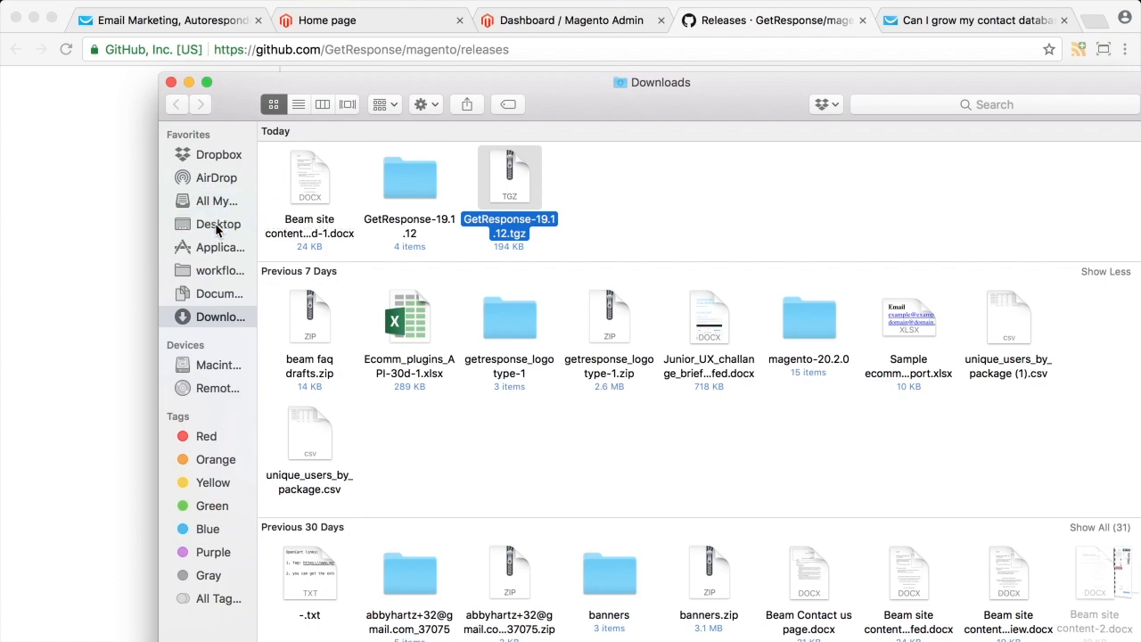
pyautogui.click(115, 253)
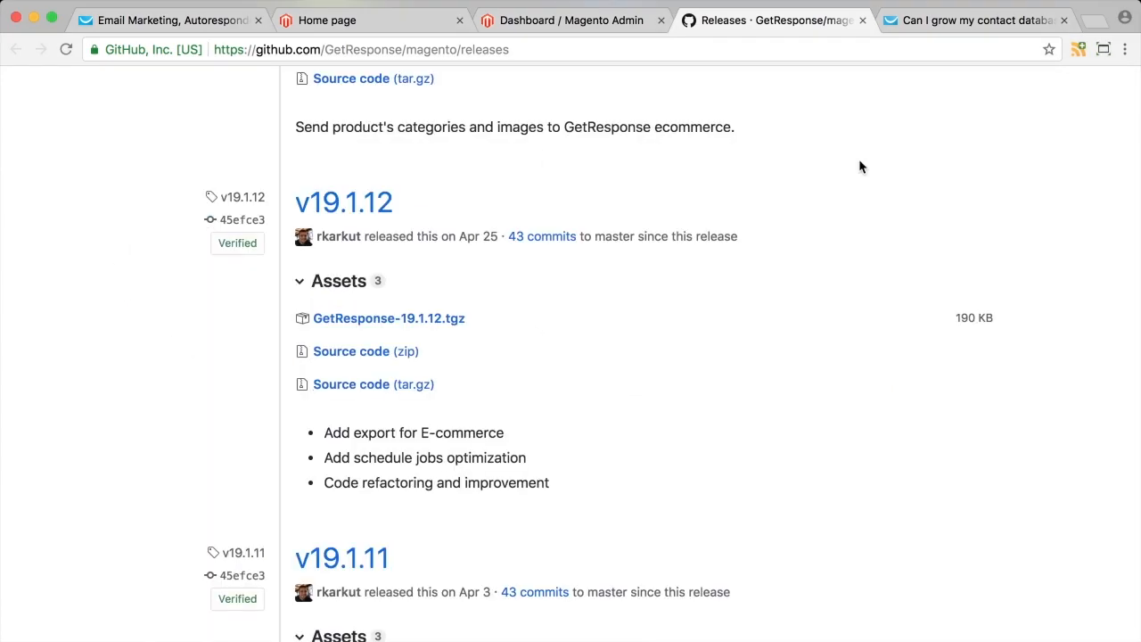
# Open Magento Connect Manager via System > Magento Connect and enter the admin user name and password.
pyautogui.click(918, 19)
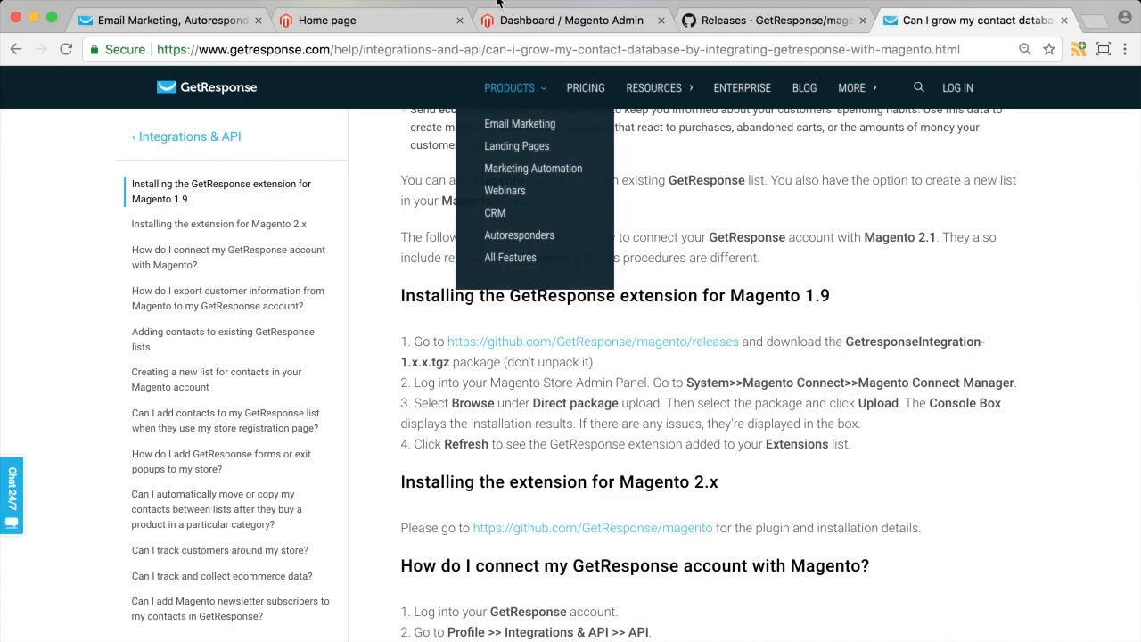
pyautogui.click(545, 21)
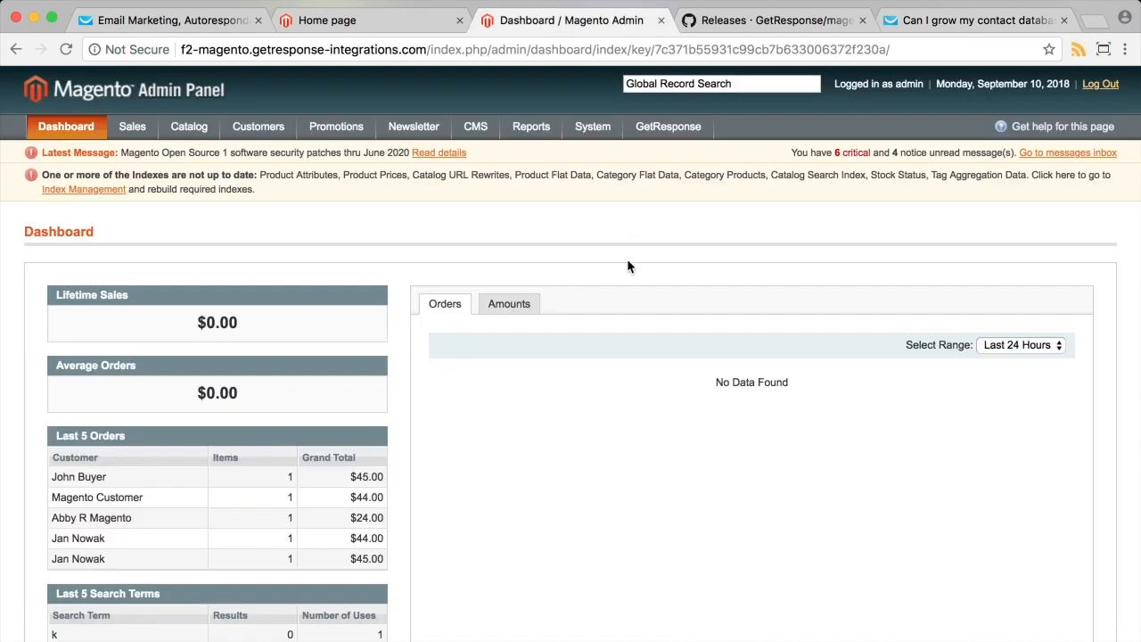
pyautogui.moveTo(657, 135)
pyautogui.moveTo(592, 129)
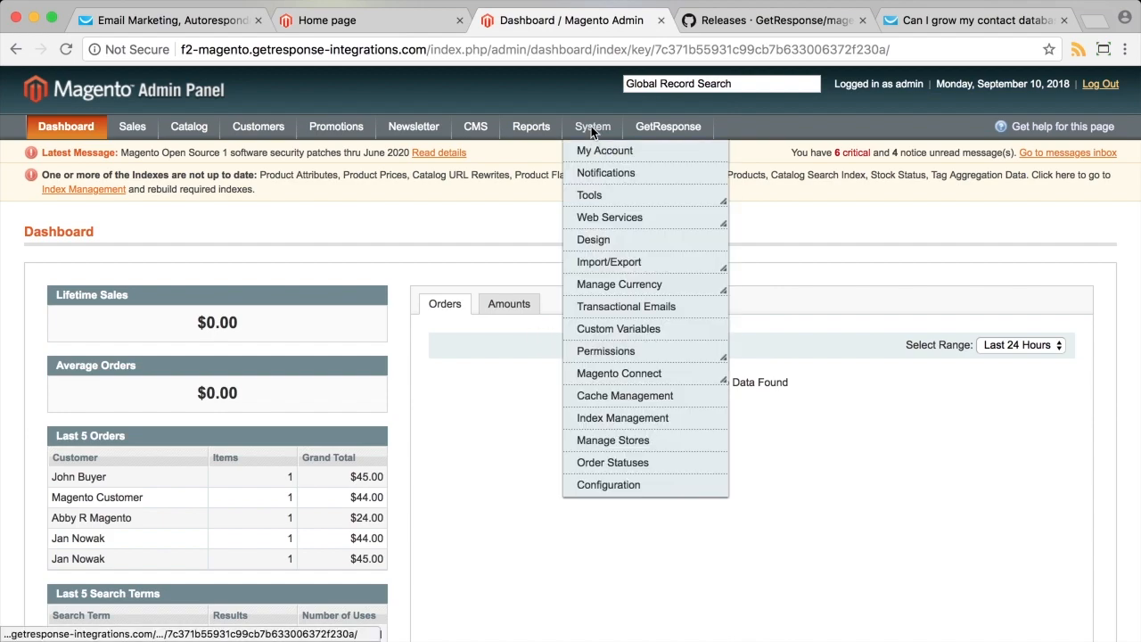
pyautogui.moveTo(618, 381)
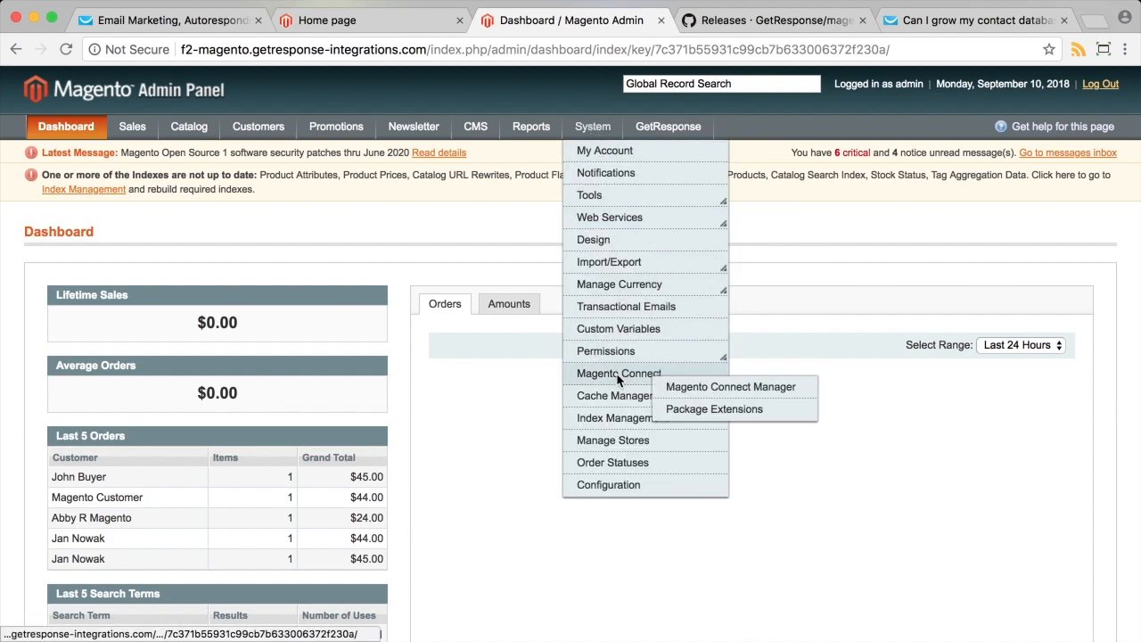
pyautogui.click(686, 392)
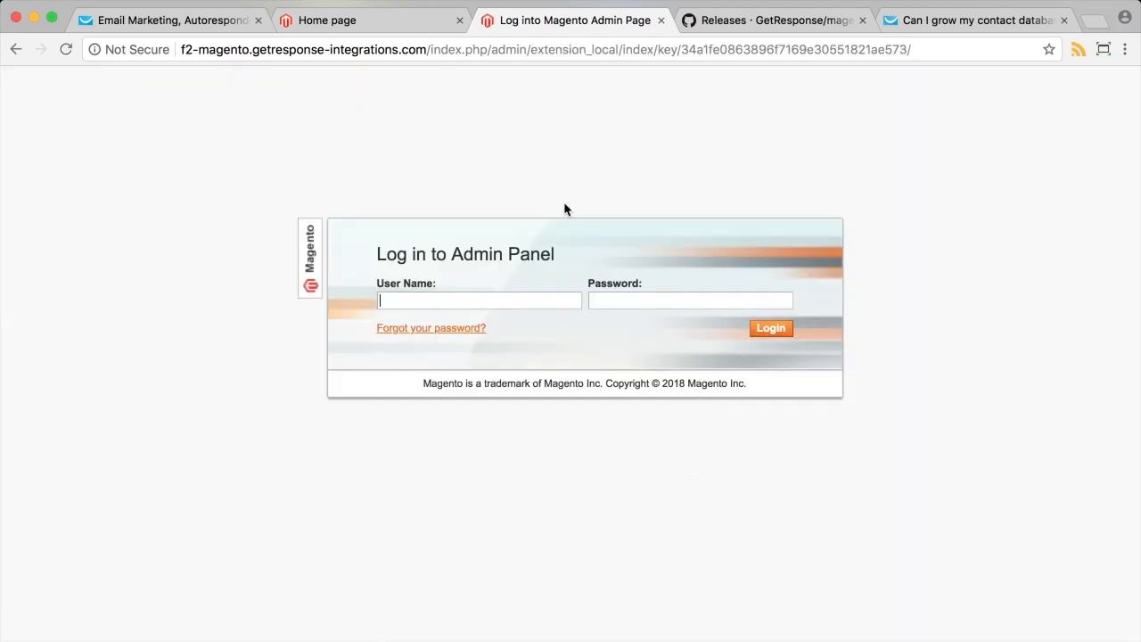
pyautogui.write('admin')
pyautogui.press('super+v')
# Log in to Magento Connect Manager and scroll to the direct package file upload section.
pyautogui.click(772, 329)
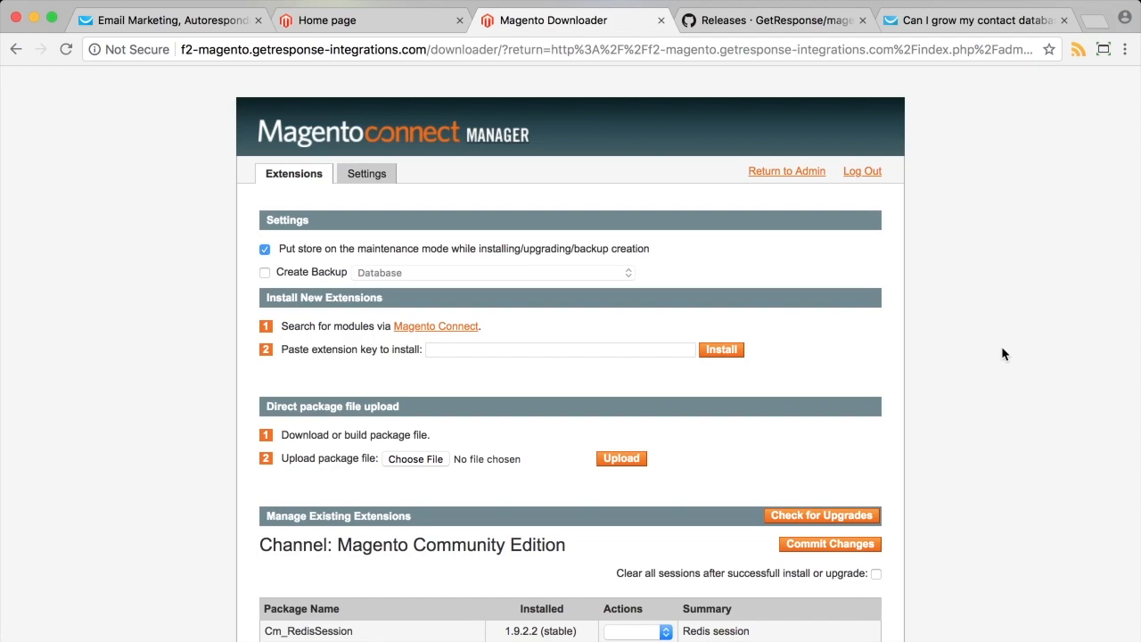
pyautogui.scroll(-2, 923, 435)
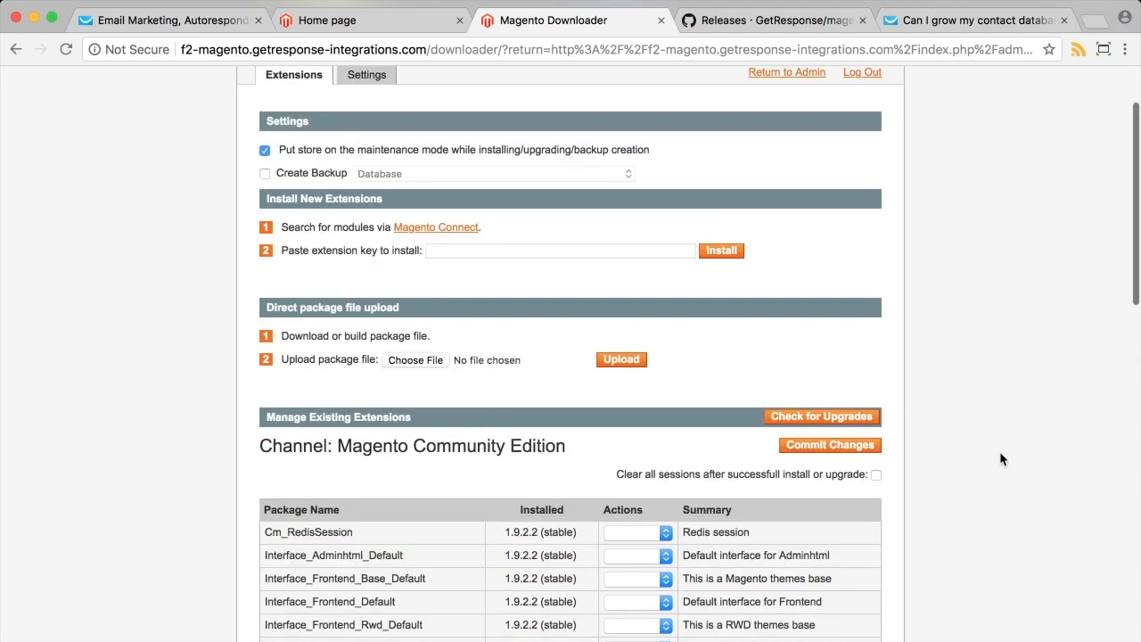
pyautogui.scroll(-1, 1001, 453)
pyautogui.scroll(2, 1000, 453)
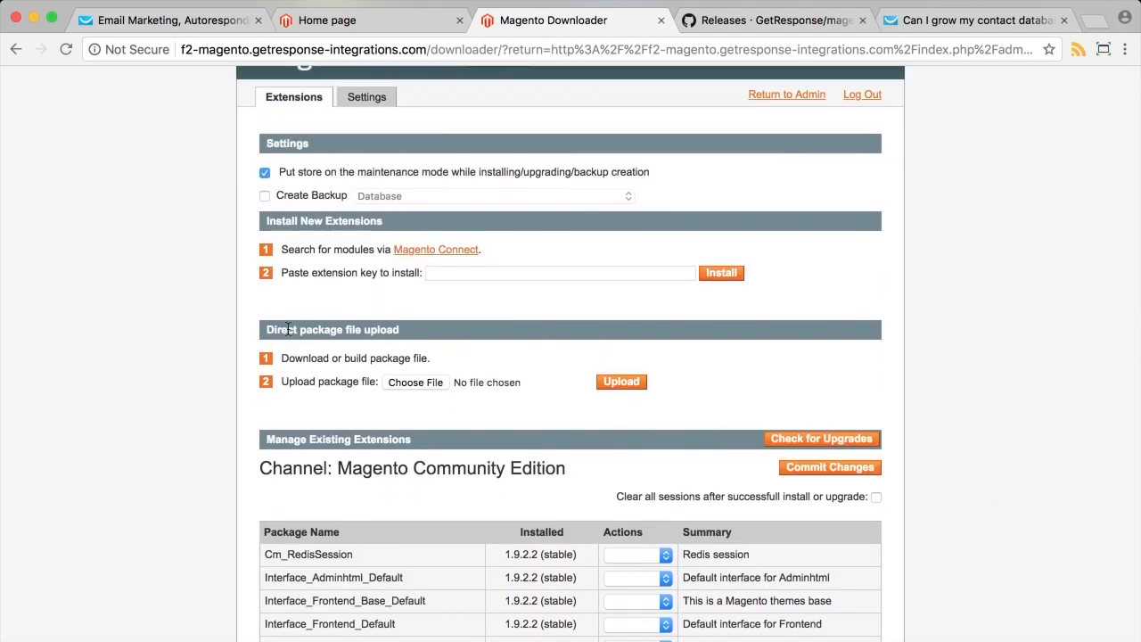
pyautogui.scroll(-1, 305, 258)
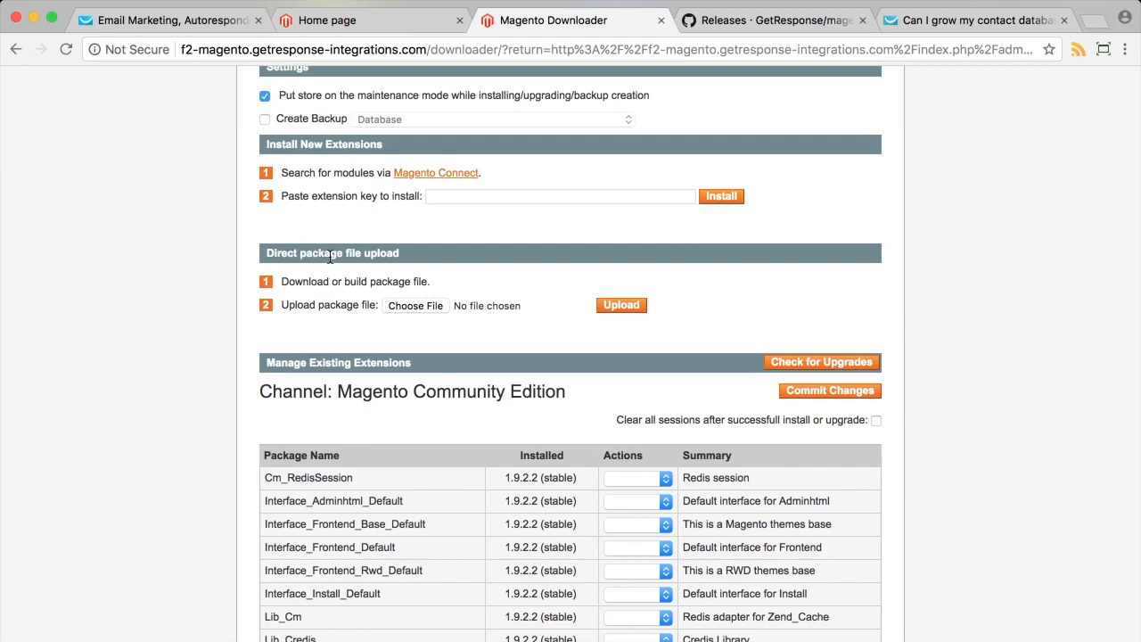
# Choose GetResponse-19.1.12.tgz from the Desktop as the package file to upload.
pyautogui.click(404, 308)
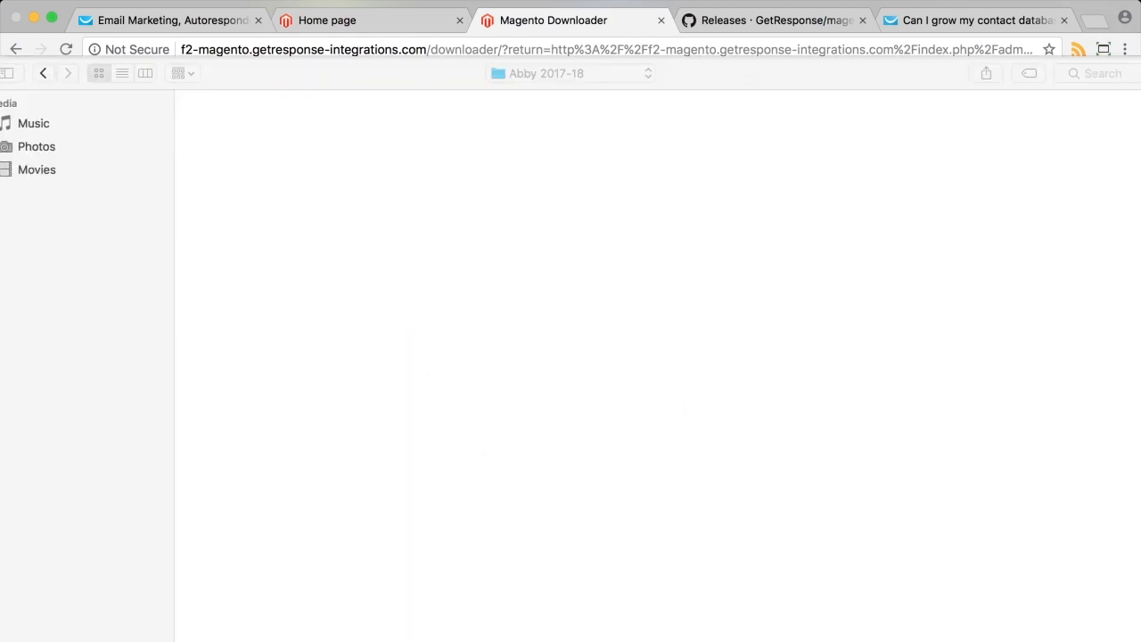
pyautogui.click(54, 171)
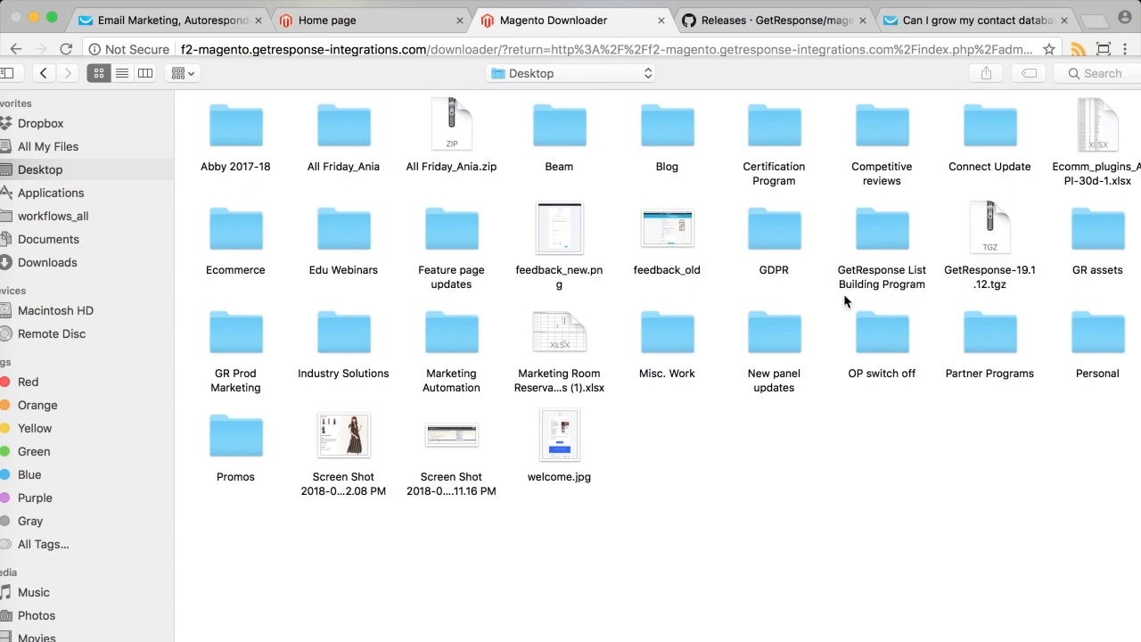
pyautogui.click(993, 235)
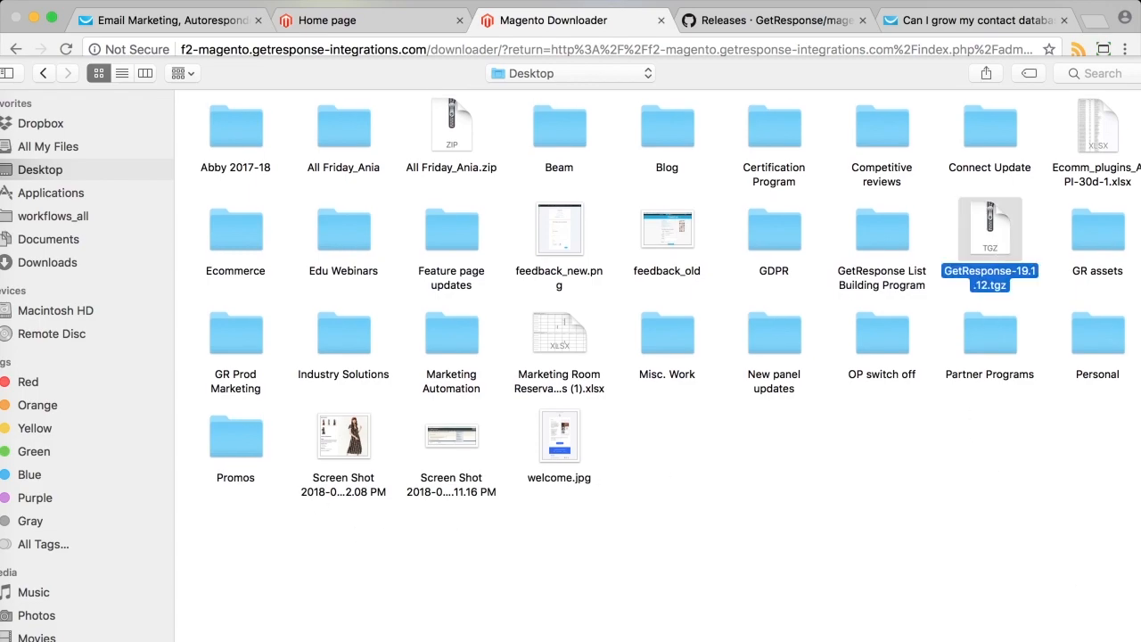
pyautogui.press('Return')
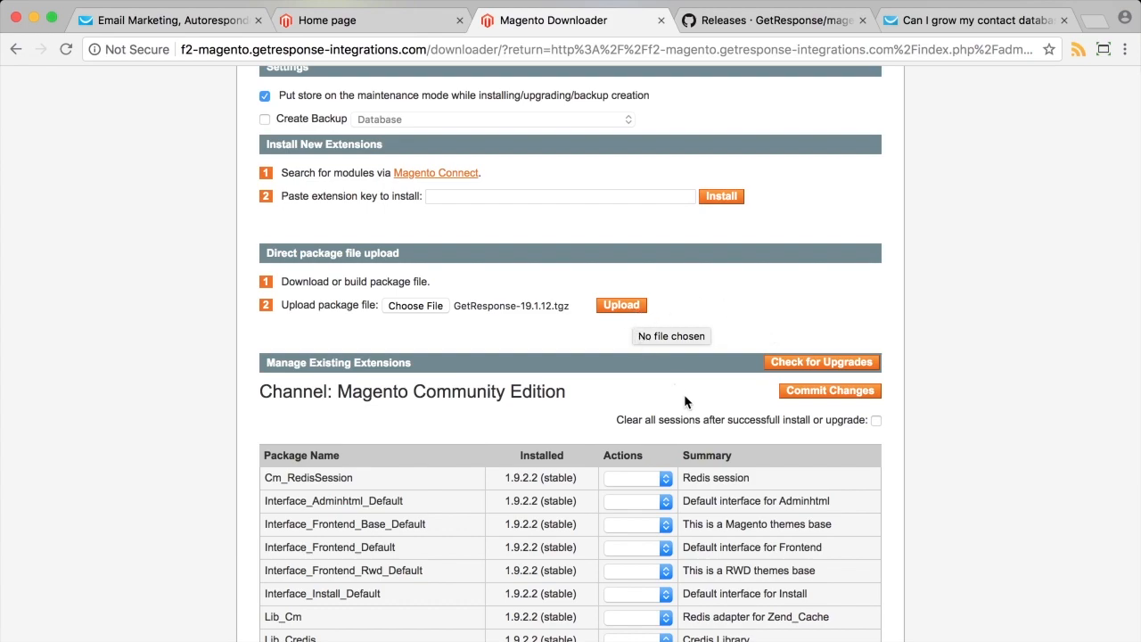
pyautogui.scroll(-10, 684, 394)
pyautogui.scroll(10, 1006, 499)
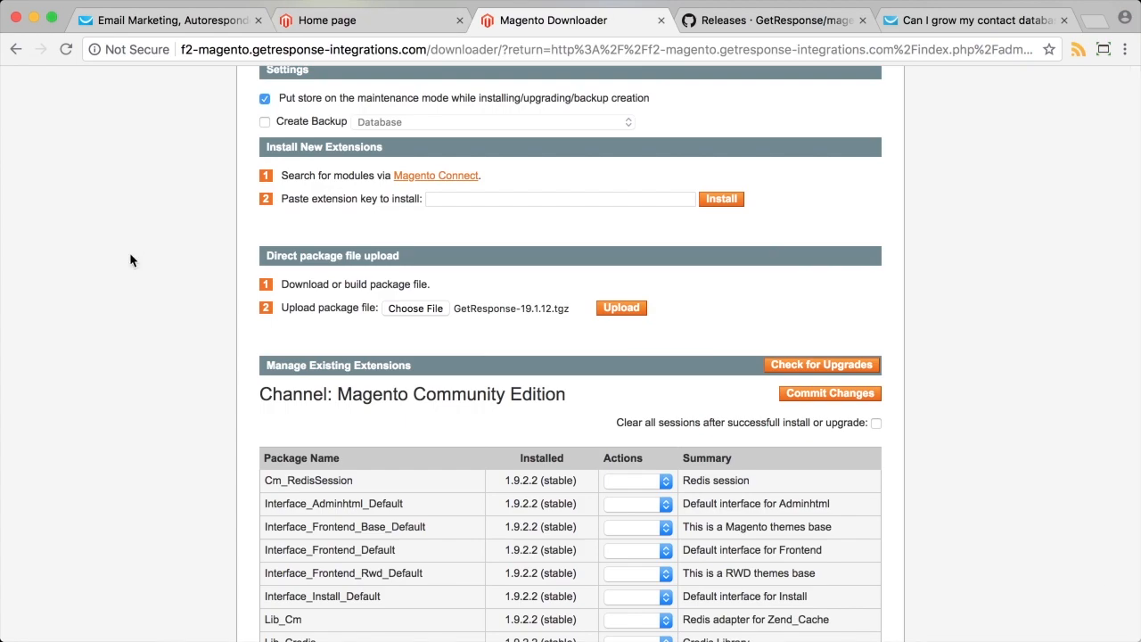
pyautogui.click(412, 21)
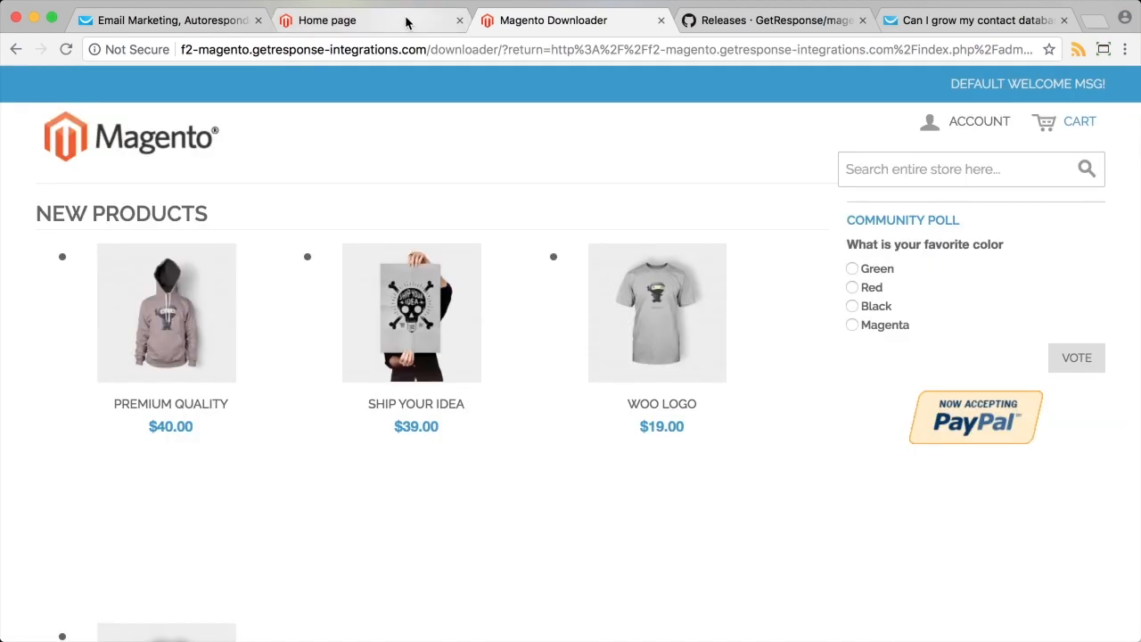
# Leave Magento Connect Manager with Return to Admin to reload the admin Dashboard.
pyautogui.click(526, 21)
pyautogui.scroll(5, 565, 225)
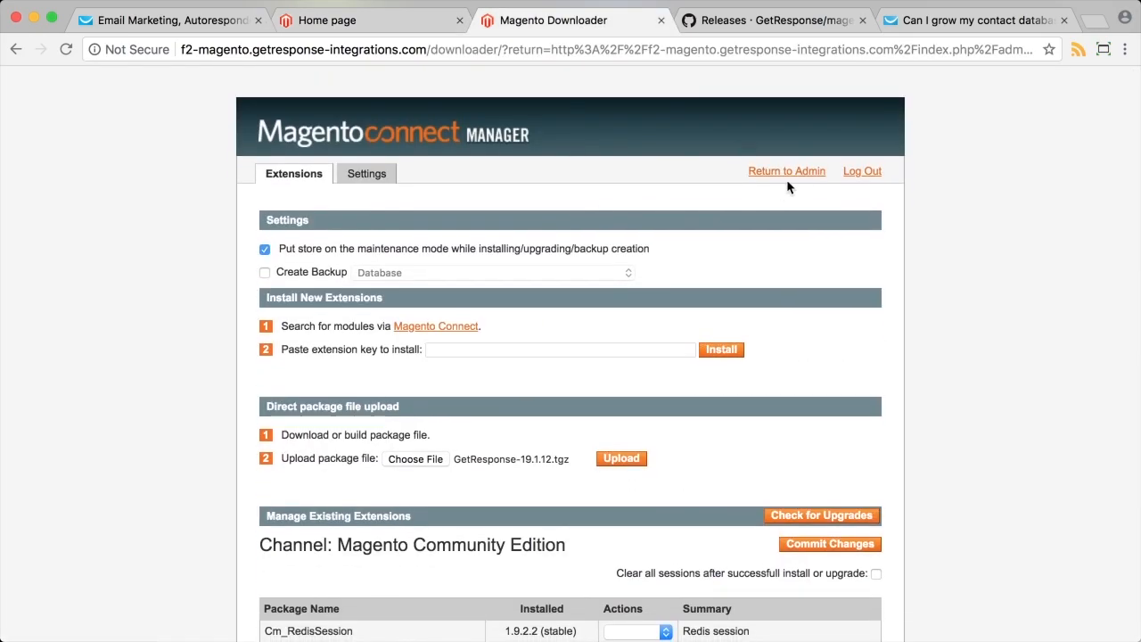
pyautogui.click(787, 175)
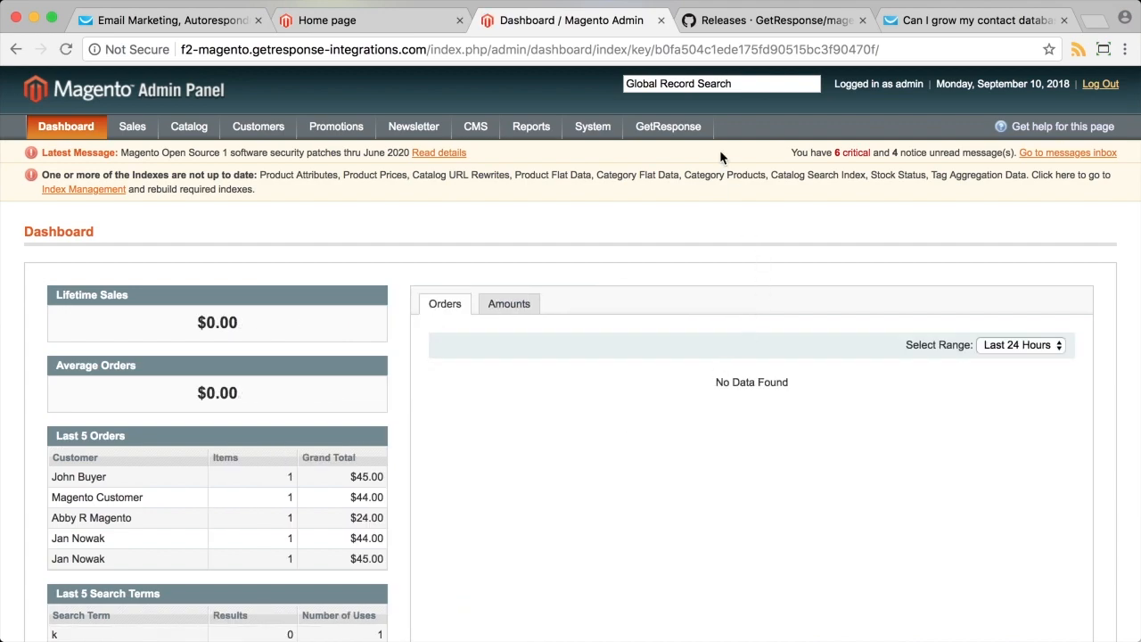
pyautogui.moveTo(667, 129)
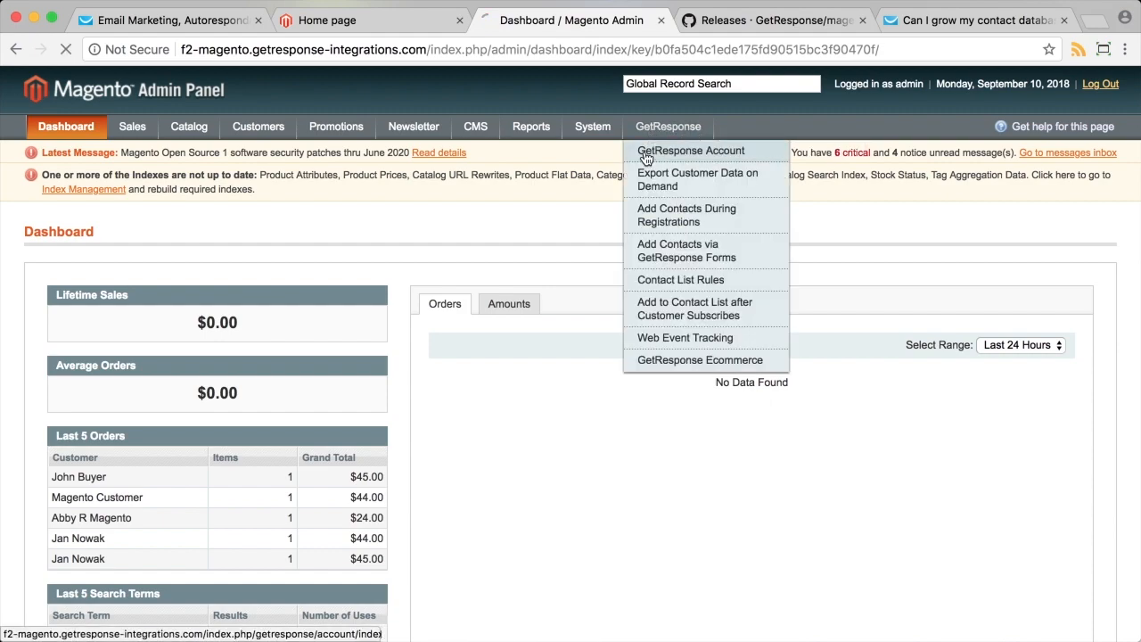
# Open GetResponse > GetResponse Account in Magento admin and place its tab beside the GetResponse tab.
pyautogui.click(647, 157)
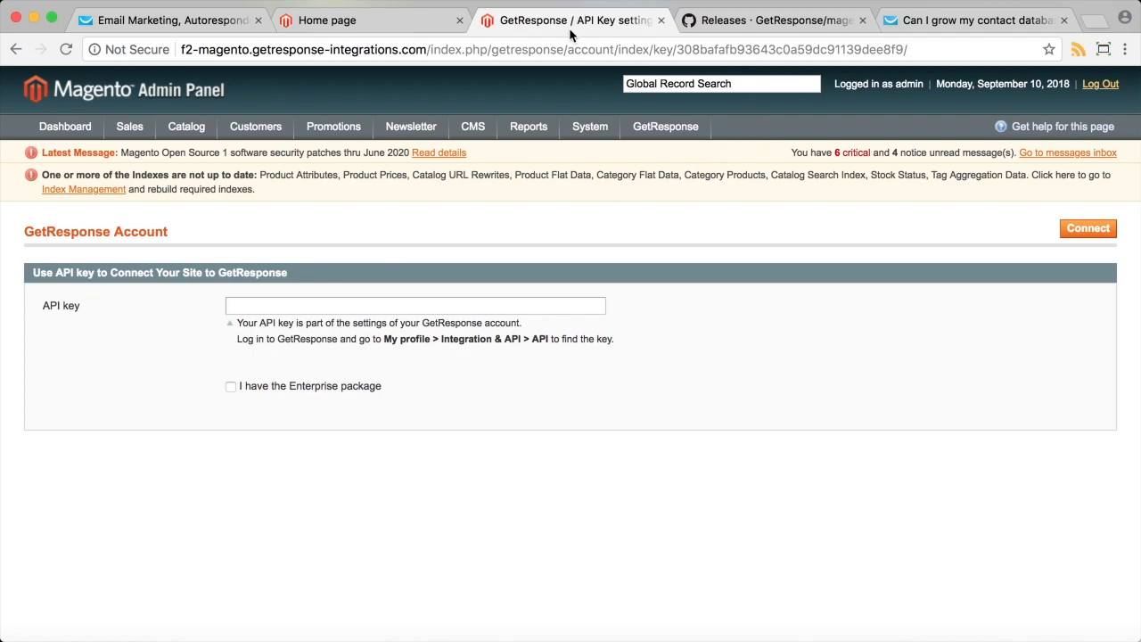
pyautogui.moveTo(569, 27); pyautogui.dragTo(383, 24)
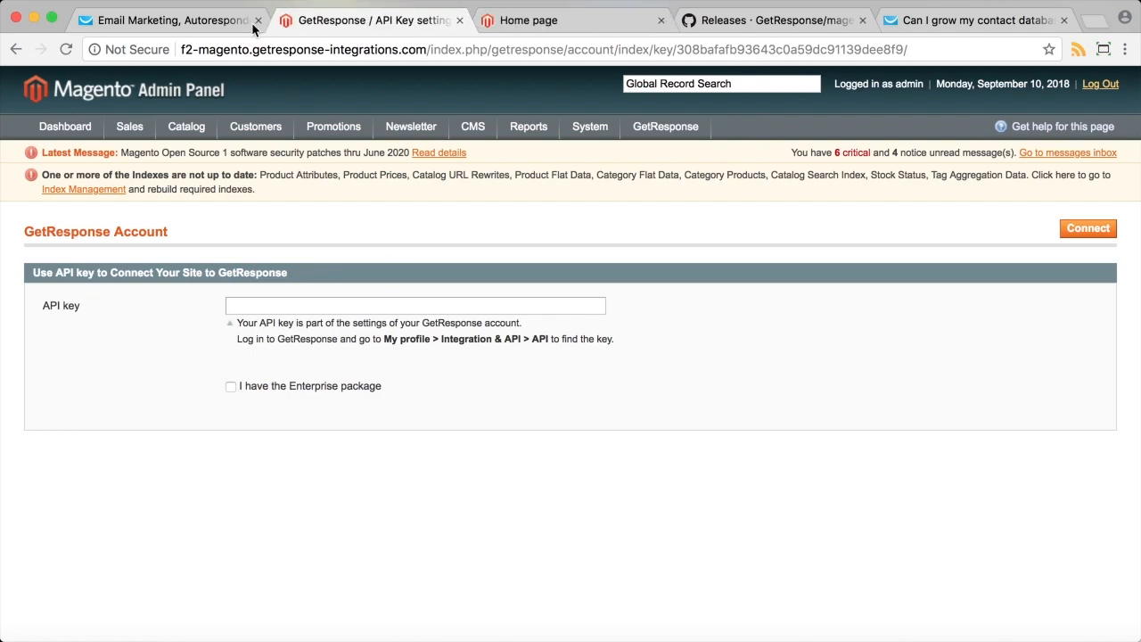
pyautogui.click(195, 29)
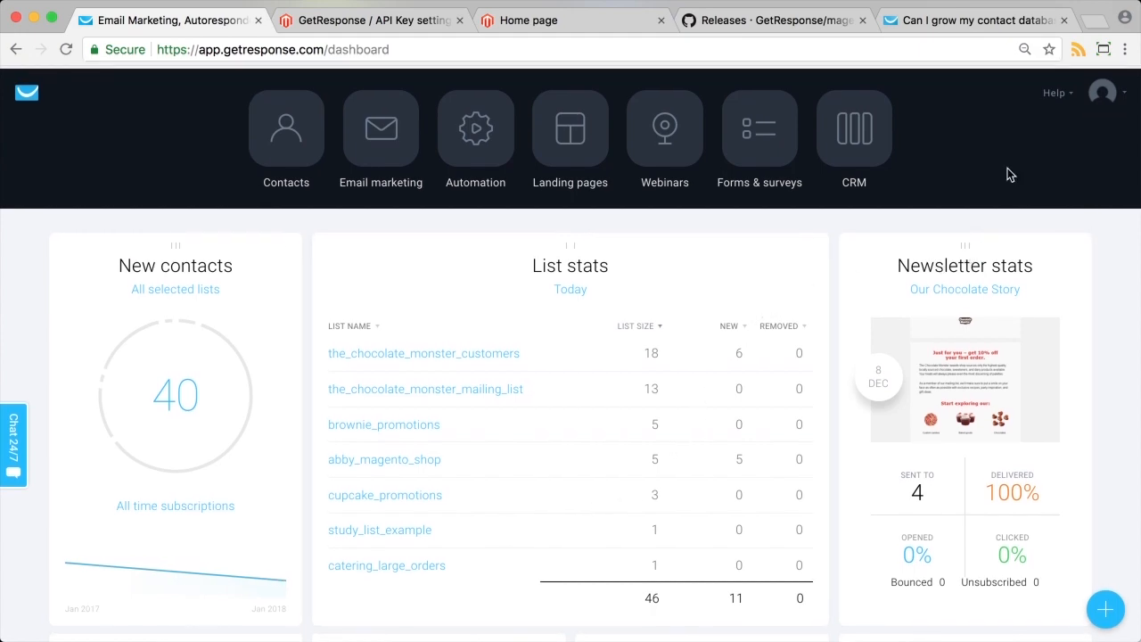
# Go to Integrations & API > API in GetResponse and select the default API key.
pyautogui.click(1120, 100)
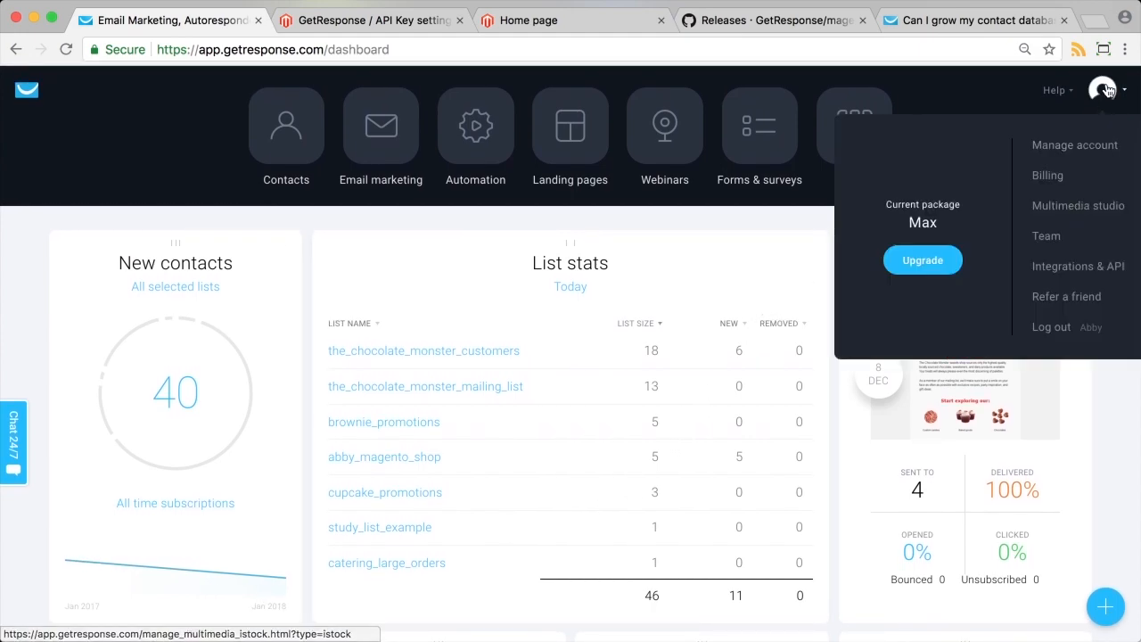
pyautogui.click(1062, 271)
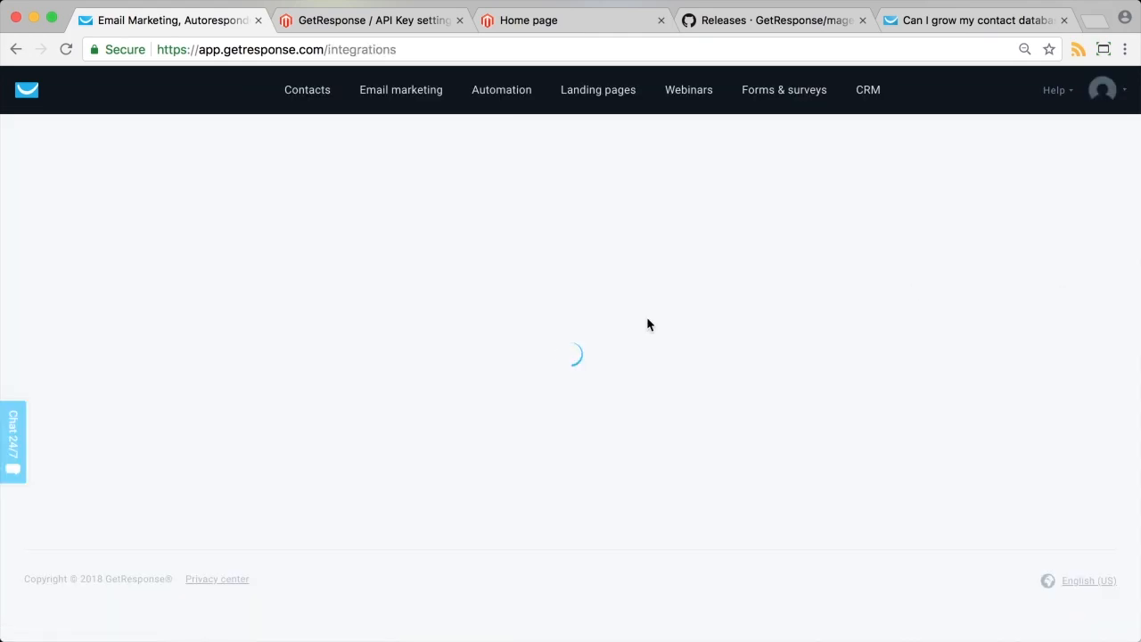
pyautogui.click(237, 217)
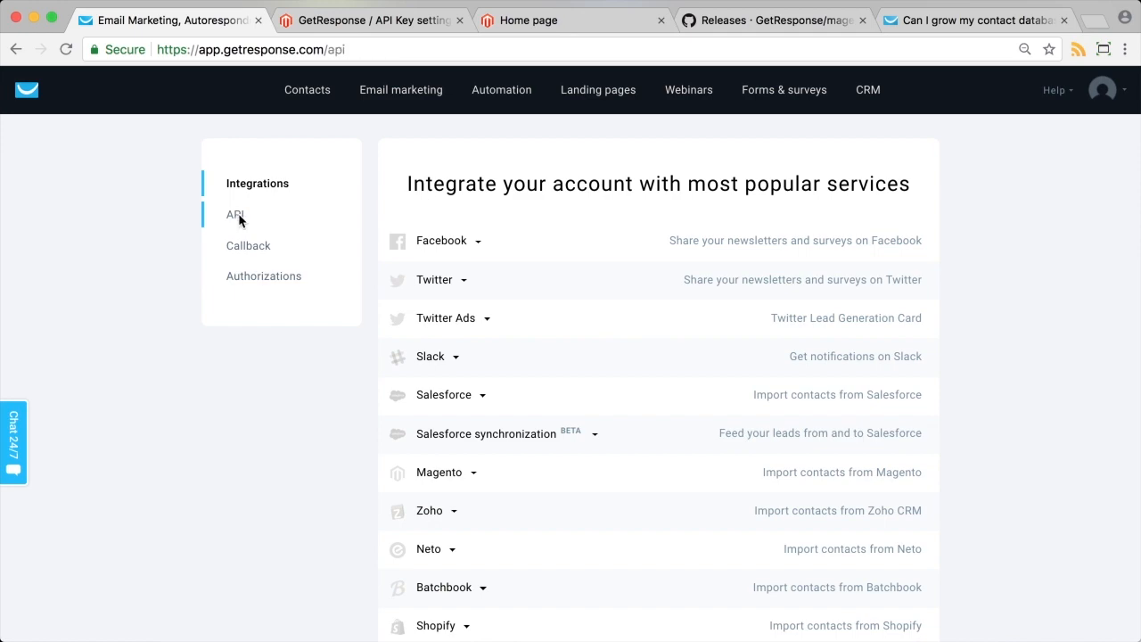
pyautogui.click(576, 319)
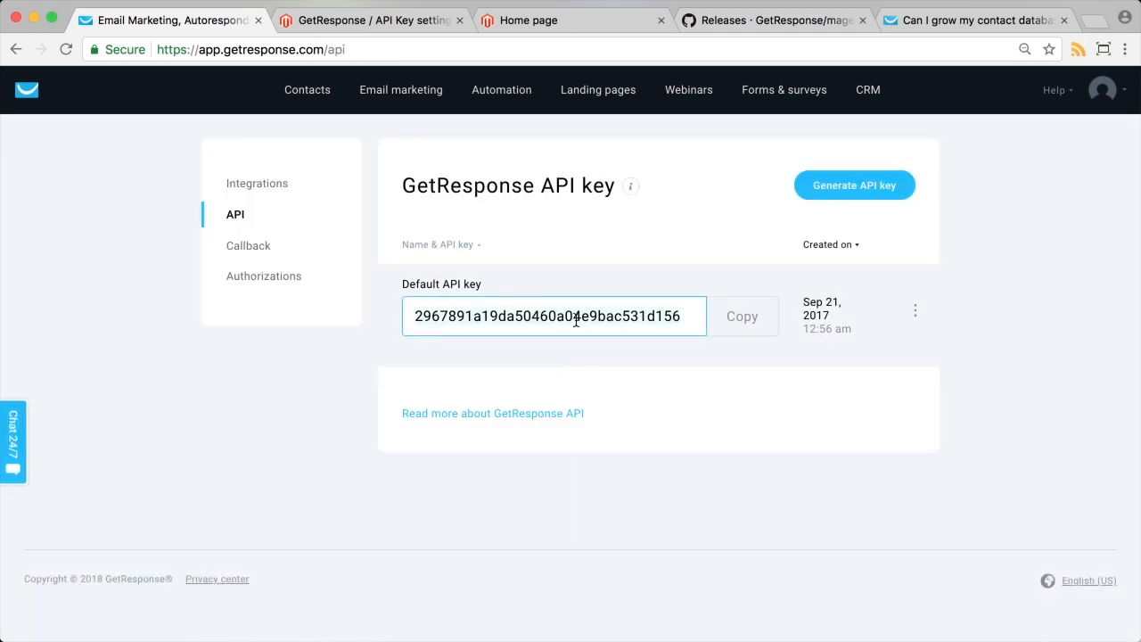
# Paste the API key into Magento's GetResponse Account page, leave Enterprise unchecked, and connect.
pyautogui.click(346, 21)
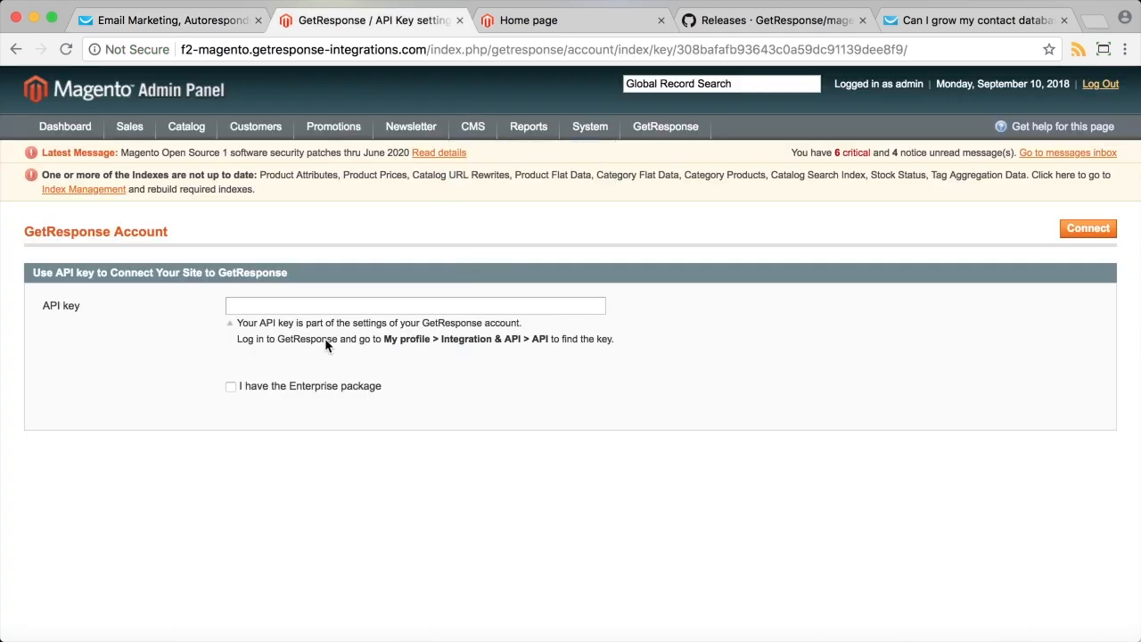
pyautogui.click(306, 308)
pyautogui.press('super+v')
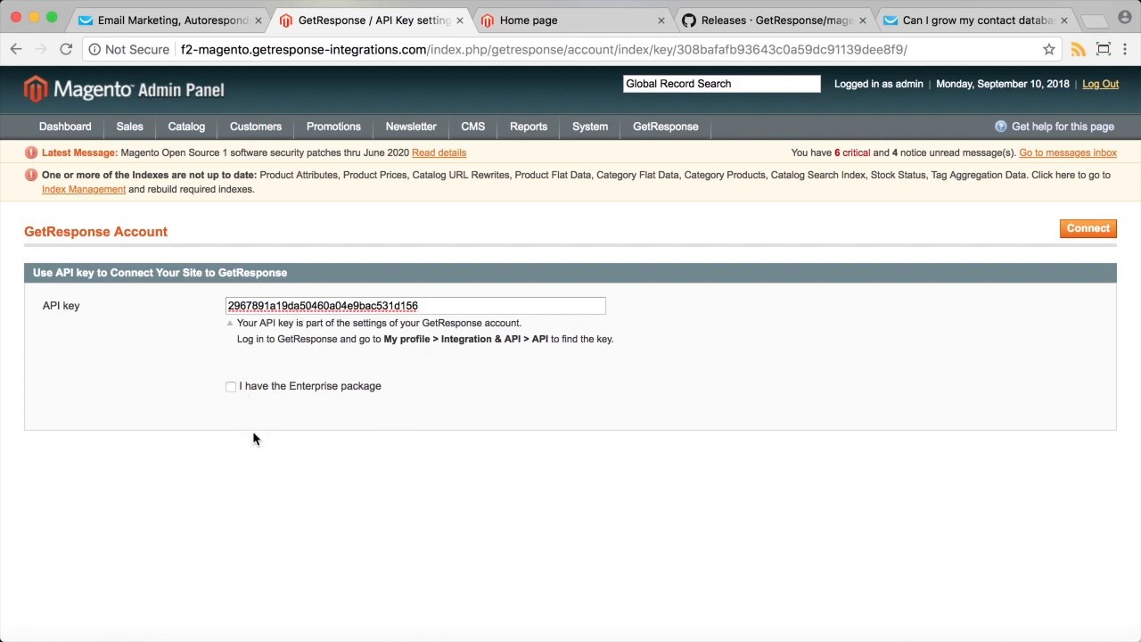
pyautogui.click(232, 387)
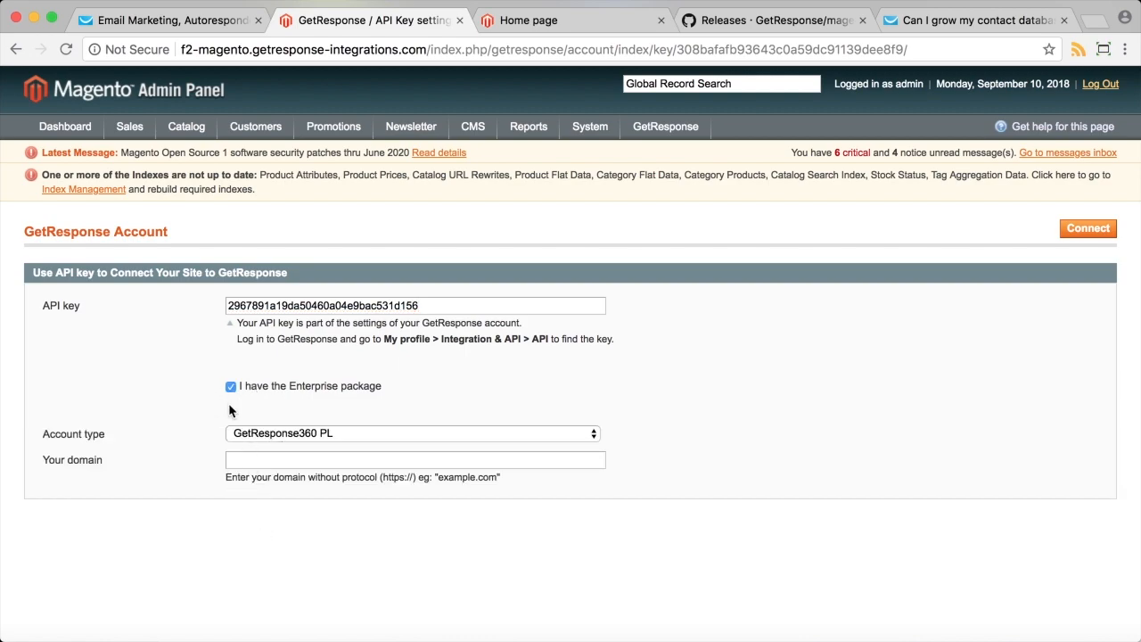
pyautogui.click(231, 388)
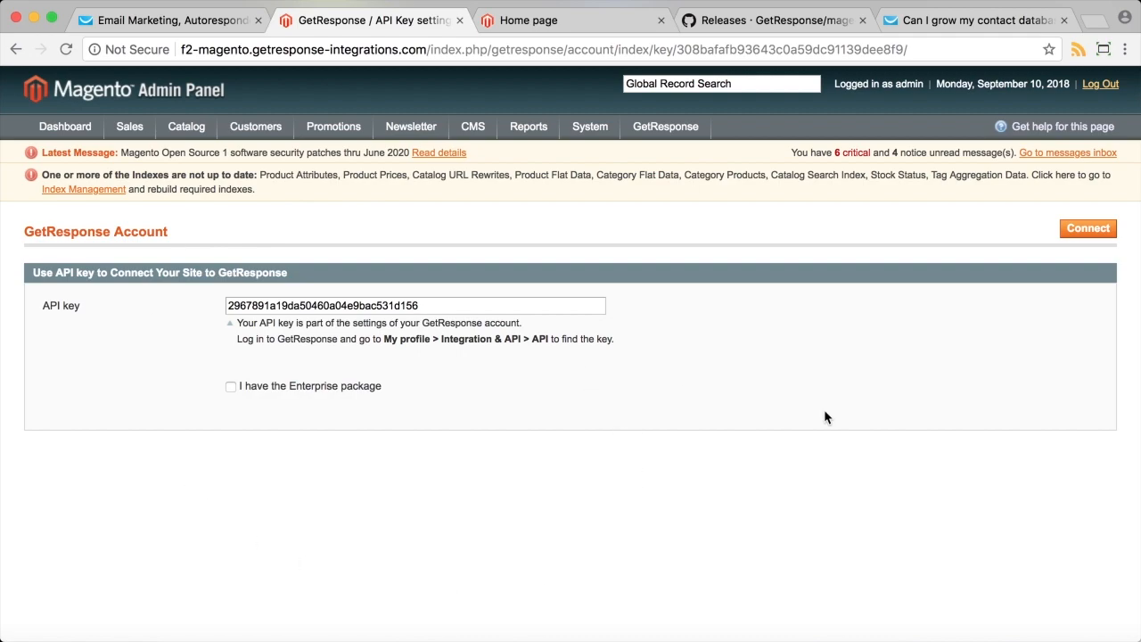
pyautogui.click(1096, 229)
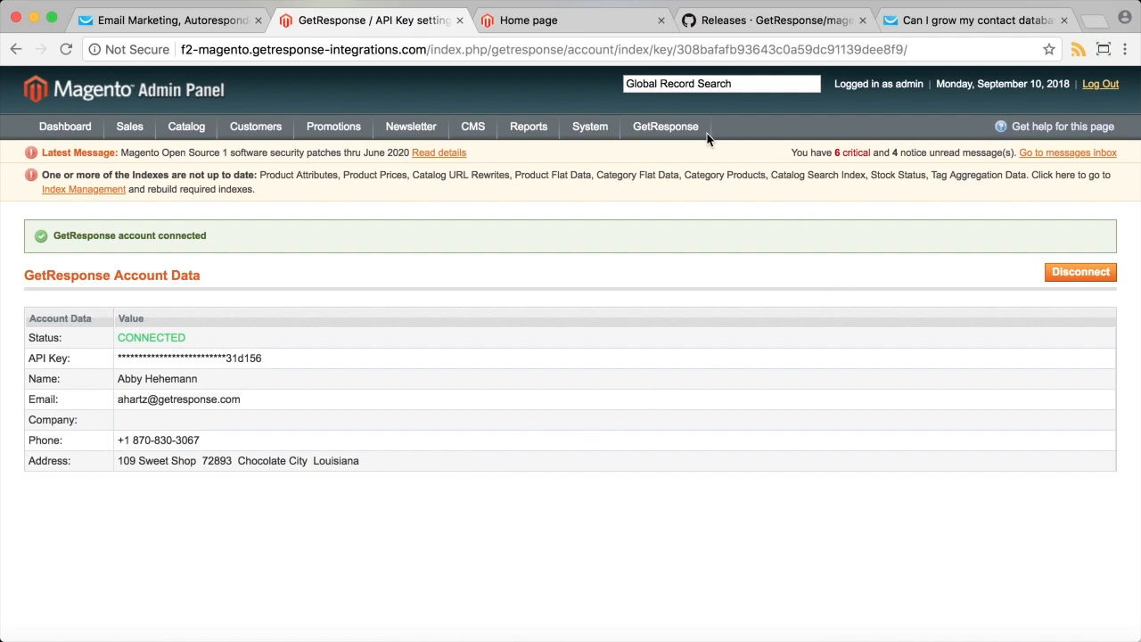
# Open GetResponse Ecommerce from the GetResponse menu in Magento admin.
pyautogui.moveTo(676, 127)
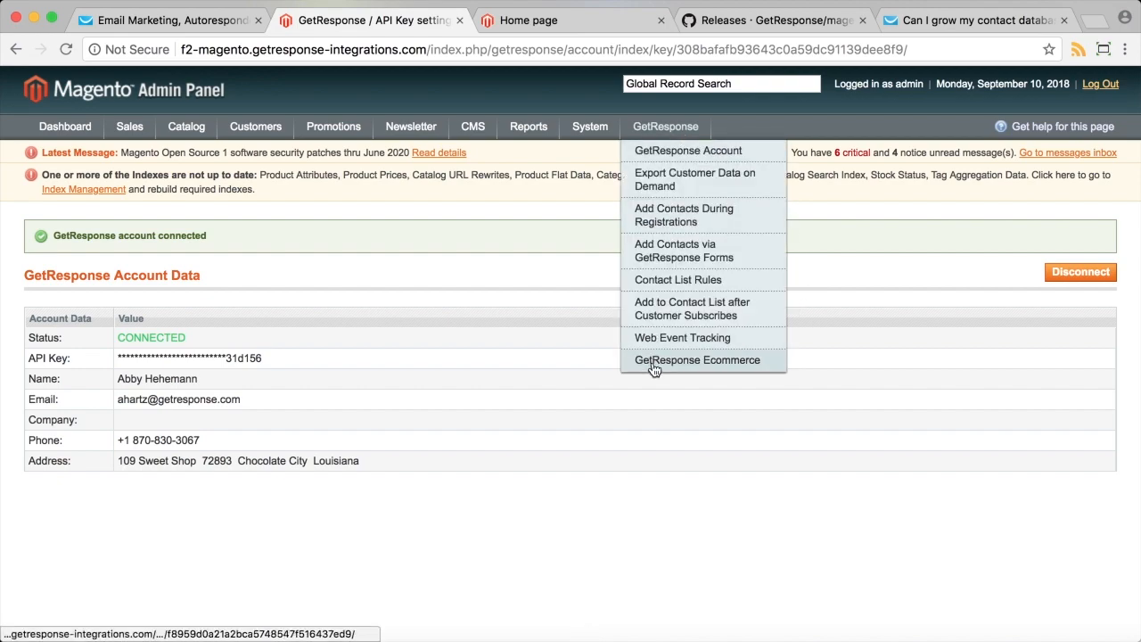
pyautogui.click(654, 361)
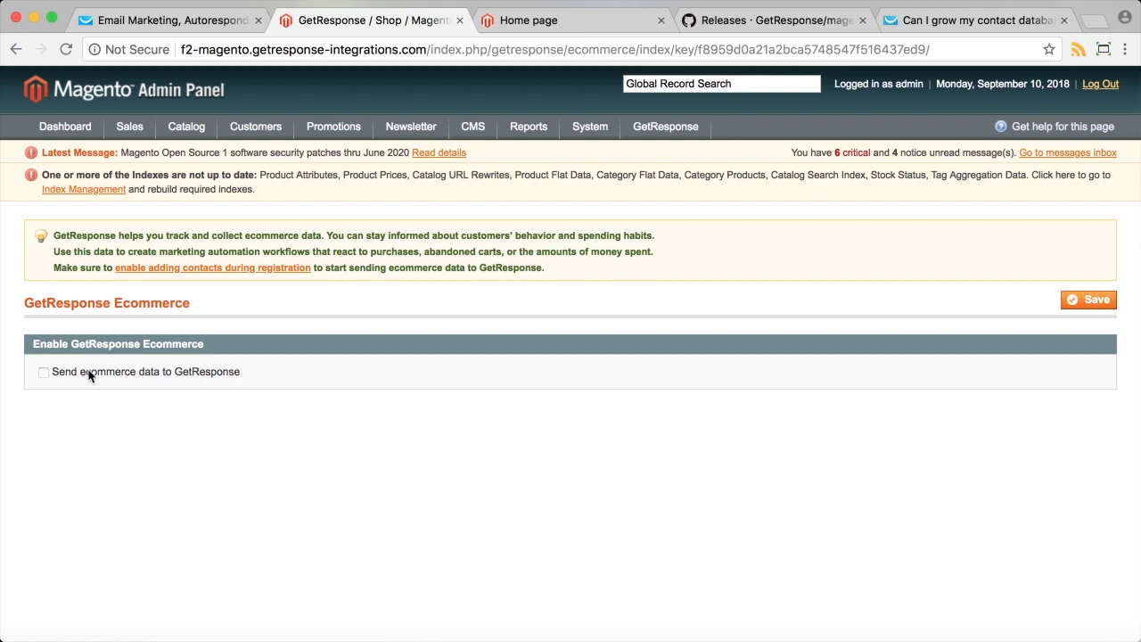
# Turn on sending ecommerce data, keep Chocolate Monster as the store, and add a new store row.
pyautogui.click(172, 374)
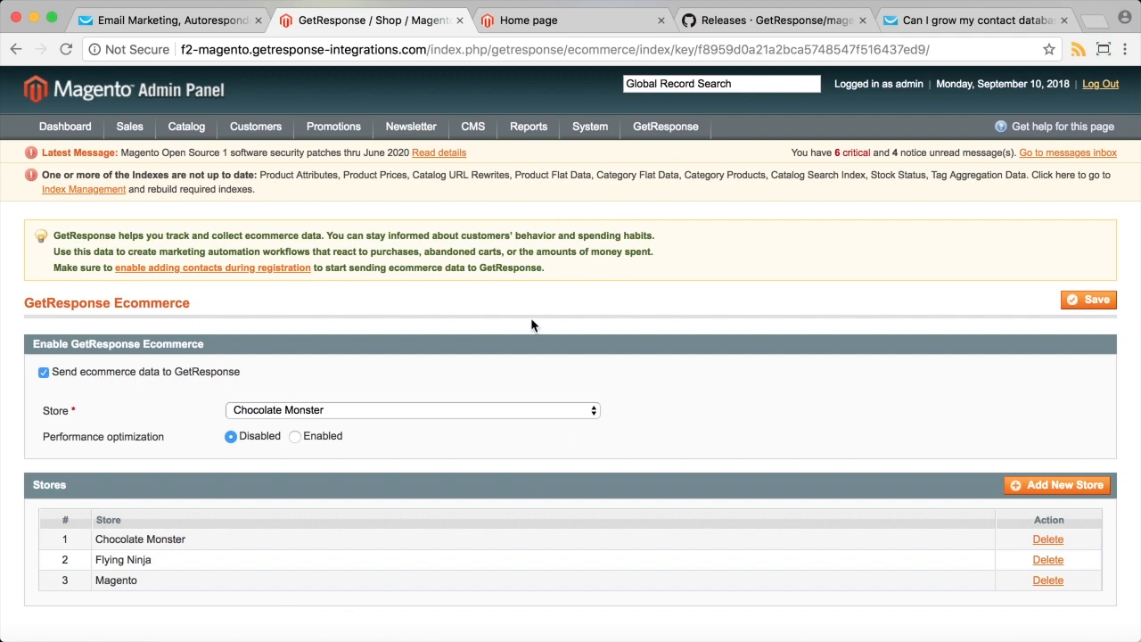
pyautogui.scroll(-2, 530, 324)
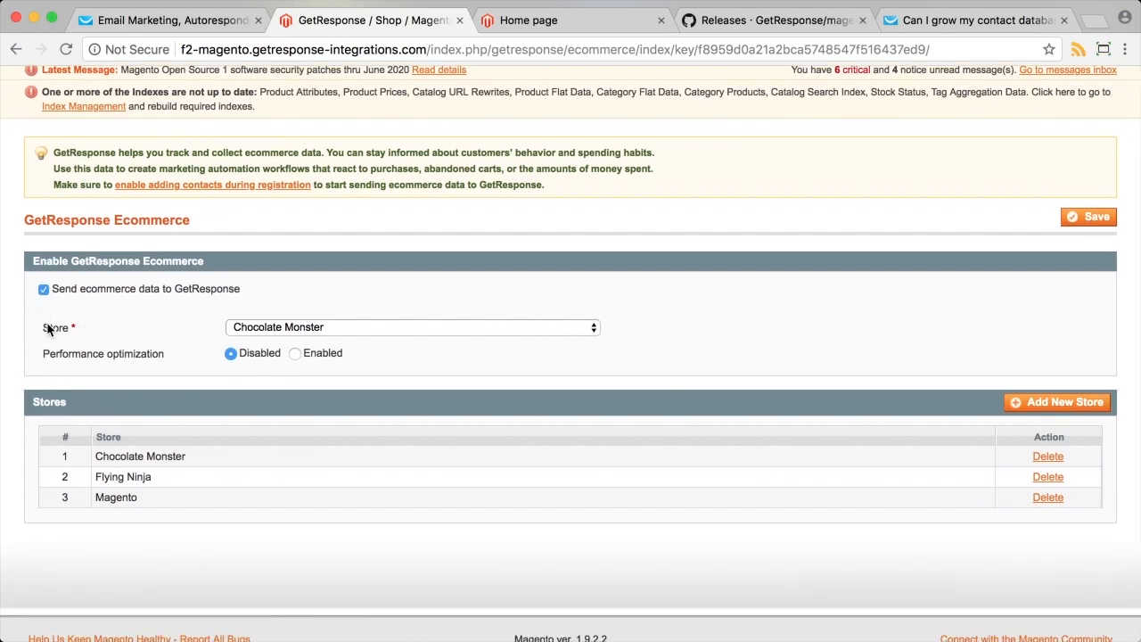
pyautogui.moveTo(45, 326); pyautogui.dragTo(68, 332)
pyautogui.click(116, 342)
pyautogui.click(418, 328)
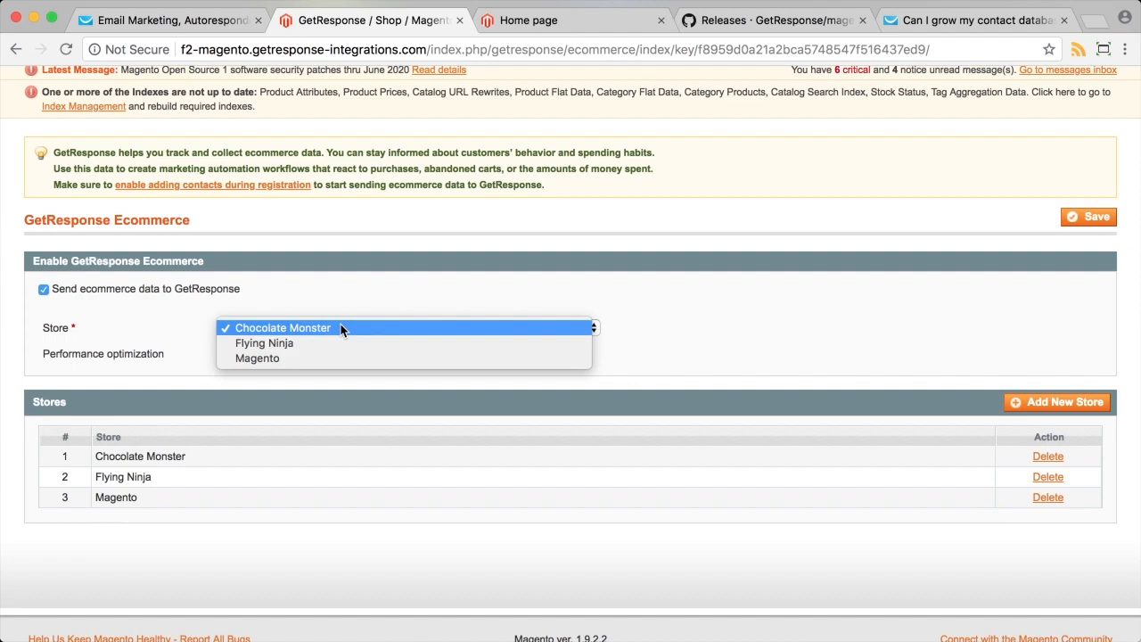
pyautogui.click(340, 328)
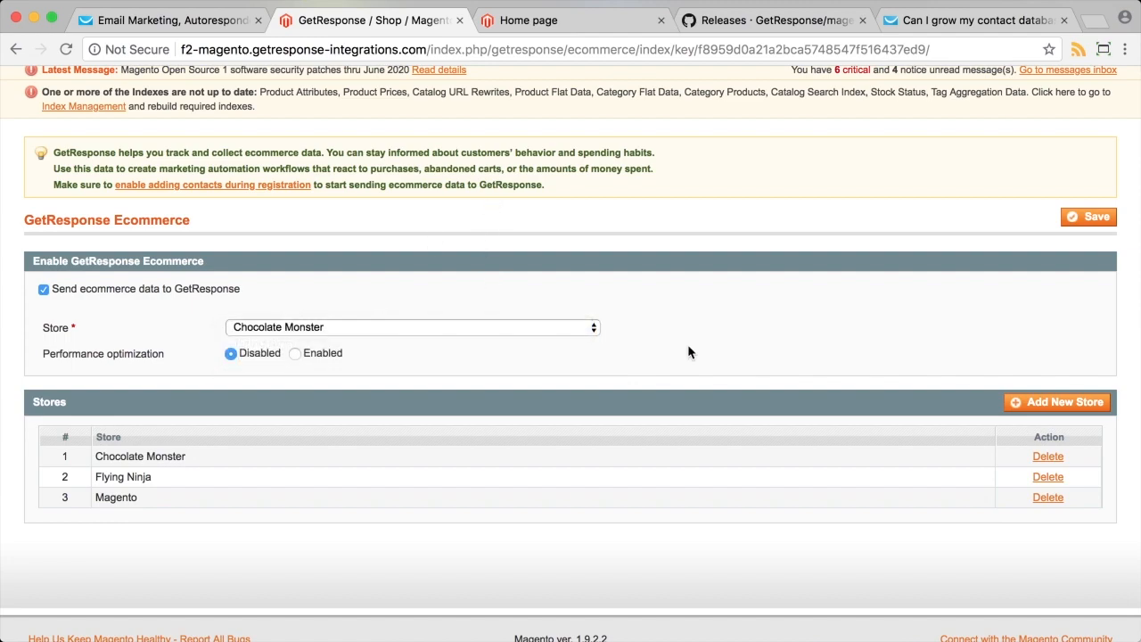
pyautogui.click(1041, 406)
# Try entering 'Abby New Magento' as a store name, check the store list, then reload the settings page.
pyautogui.click(142, 521)
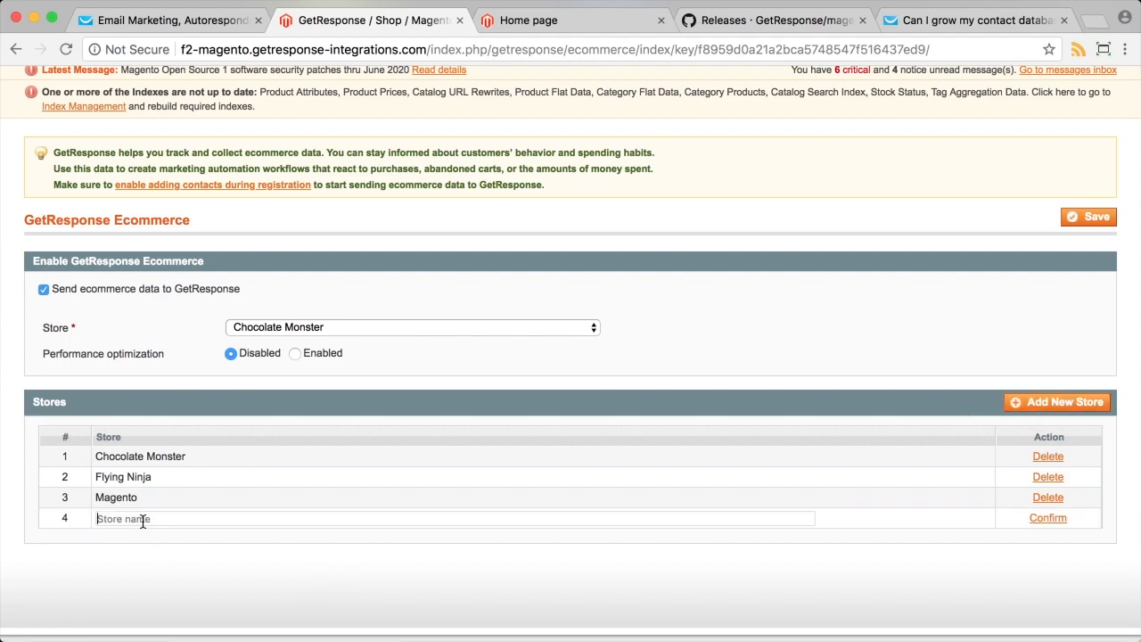
pyautogui.write('Abby New Magento')
pyautogui.press('Return')
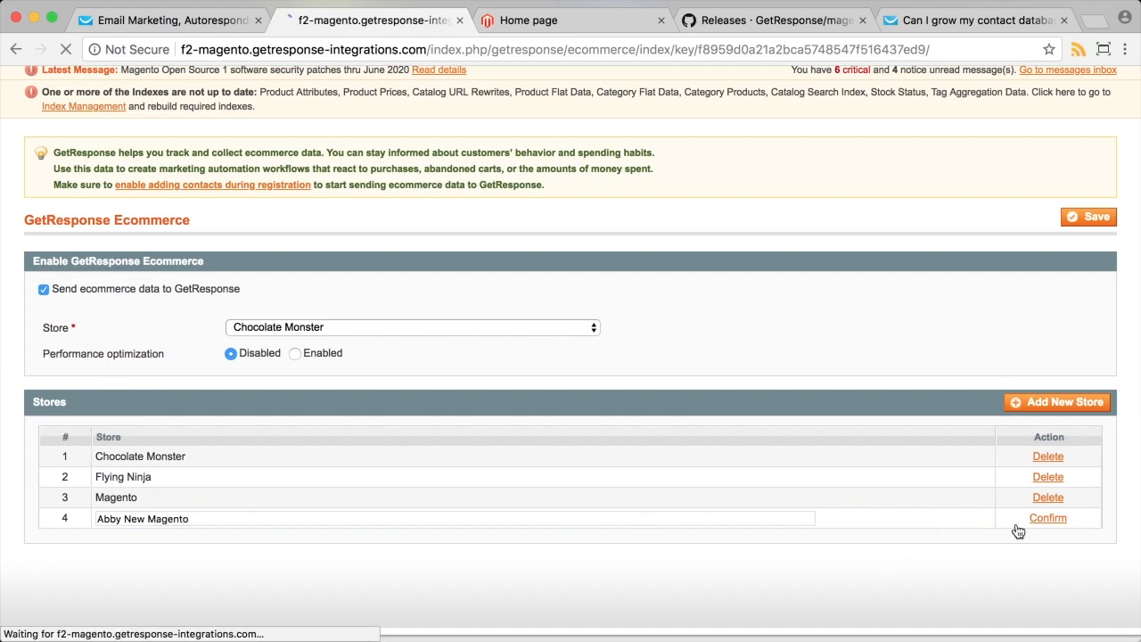
pyautogui.scroll(-5, 713, 491)
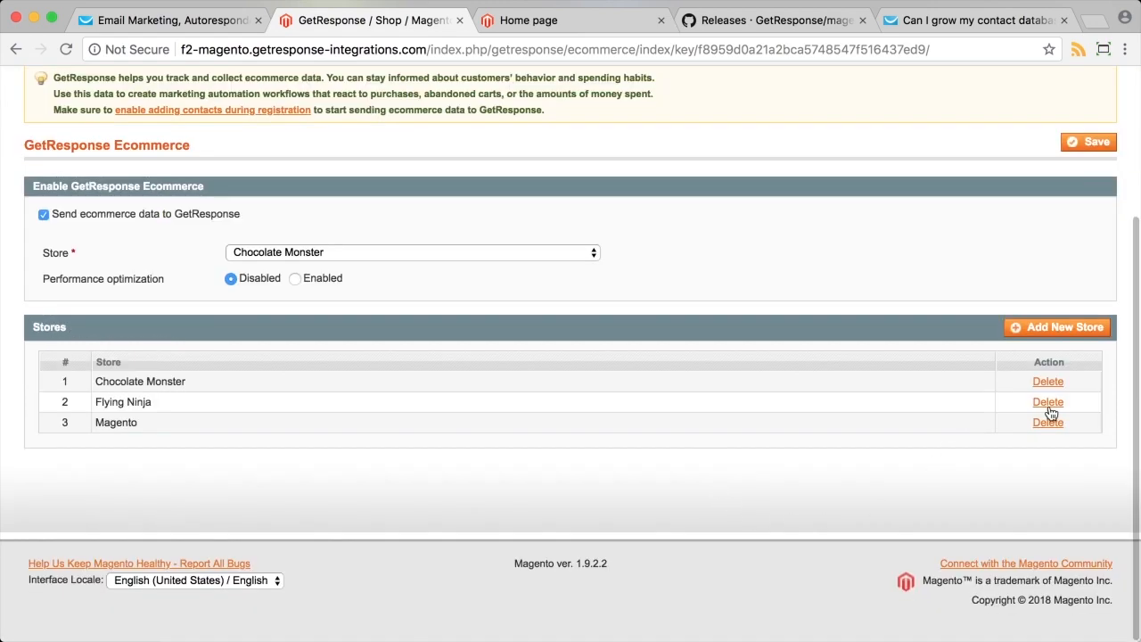
pyautogui.scroll(2, 404, 252)
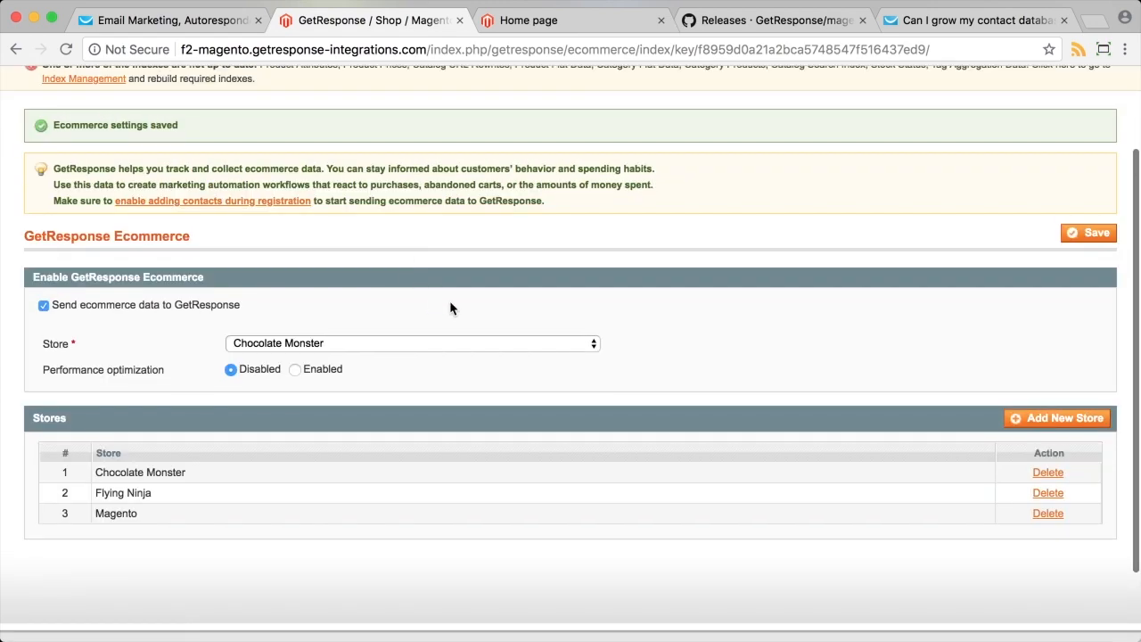
pyautogui.click(437, 344)
pyautogui.scroll(3, 427, 316)
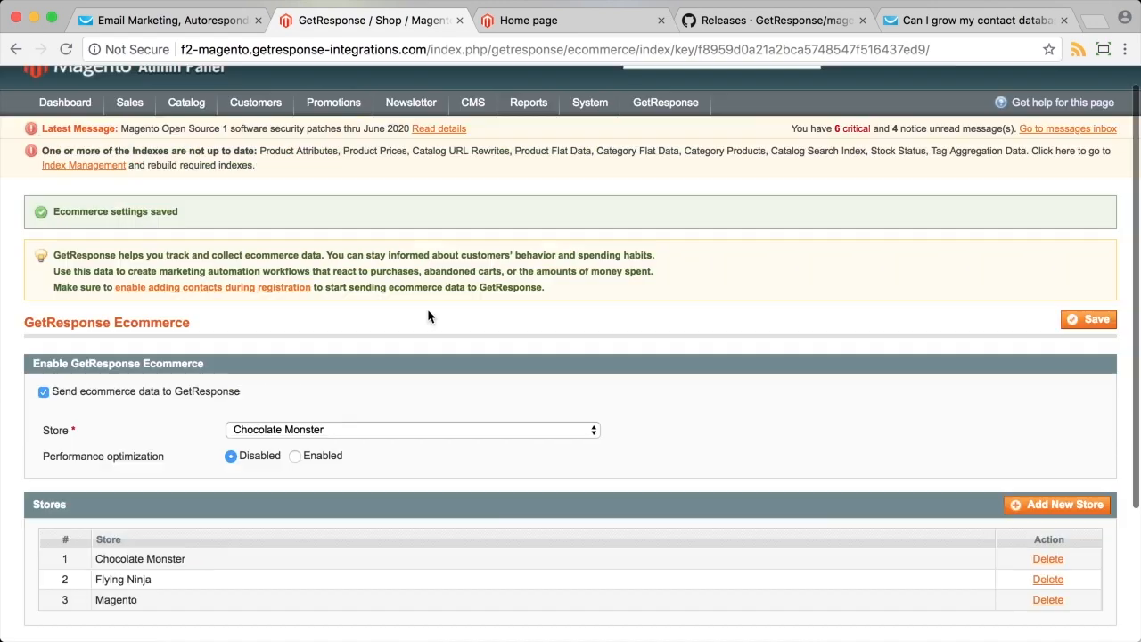
pyautogui.click(65, 52)
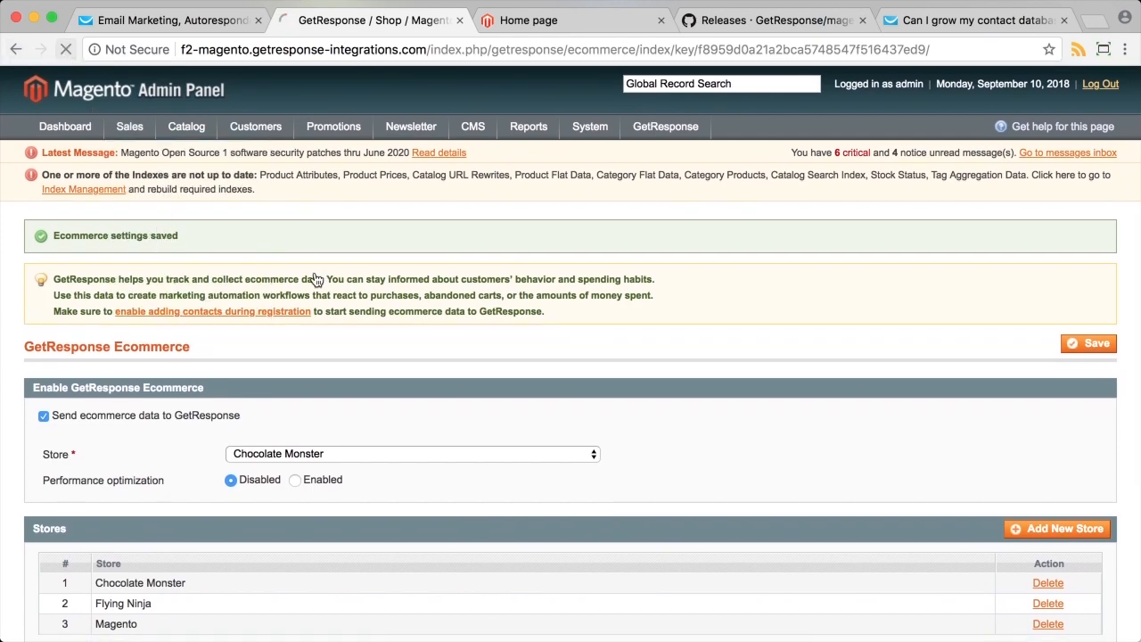
pyautogui.scroll(-2, 675, 506)
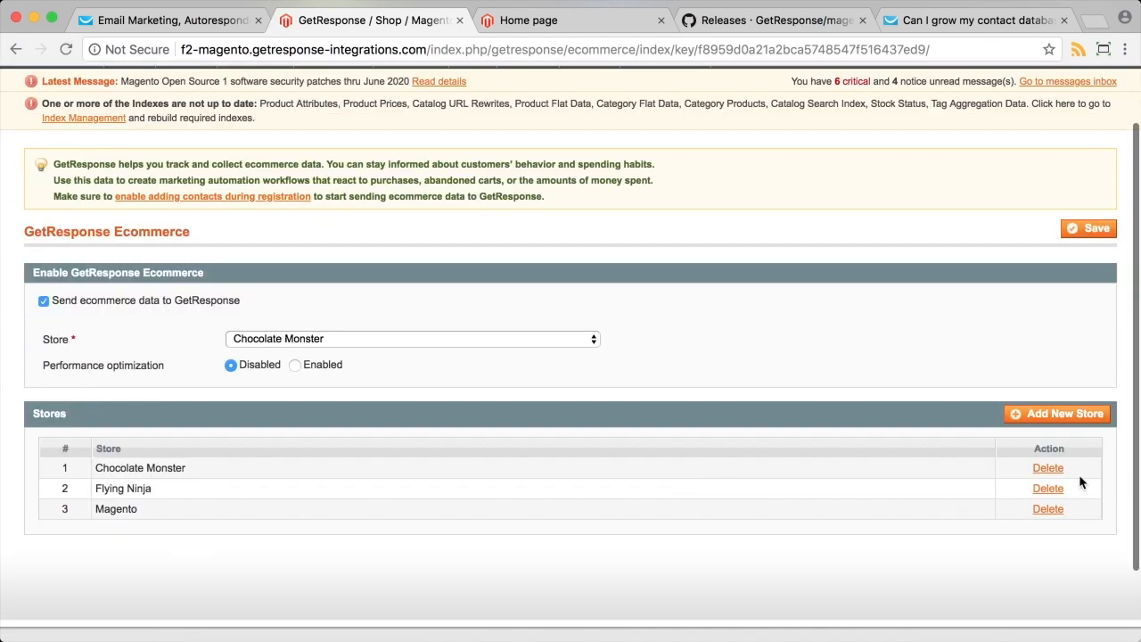
# Add the store 'Abby New Magento', select it in the Store dropdown, and save the settings.
pyautogui.click(1059, 414)
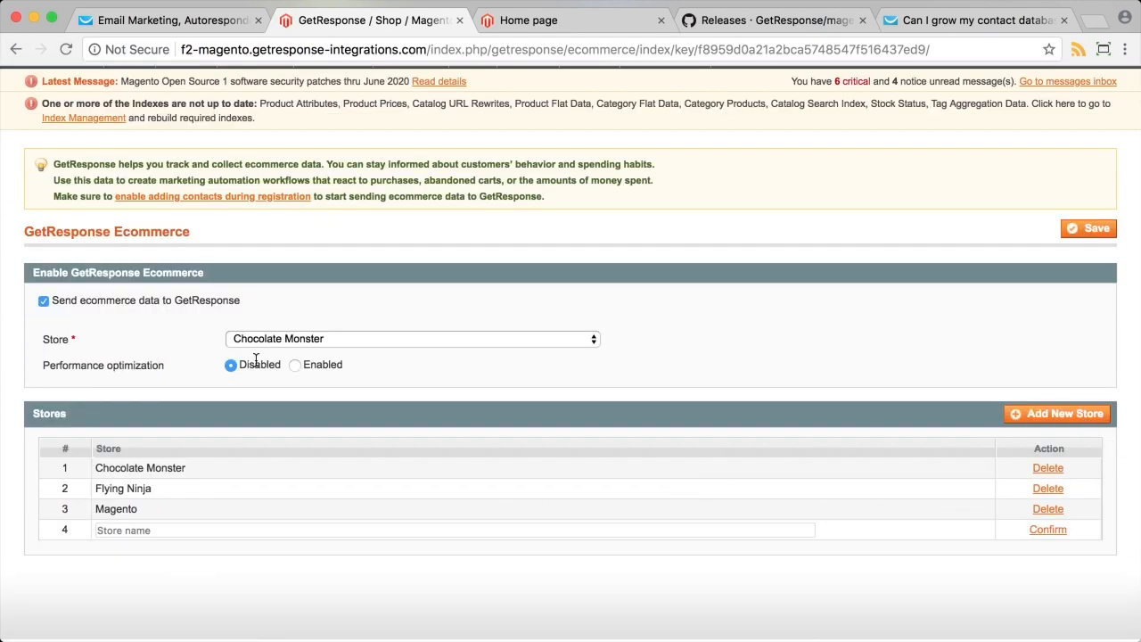
pyautogui.click(192, 533)
pyautogui.write('Abby New Magento')
pyautogui.click(1045, 532)
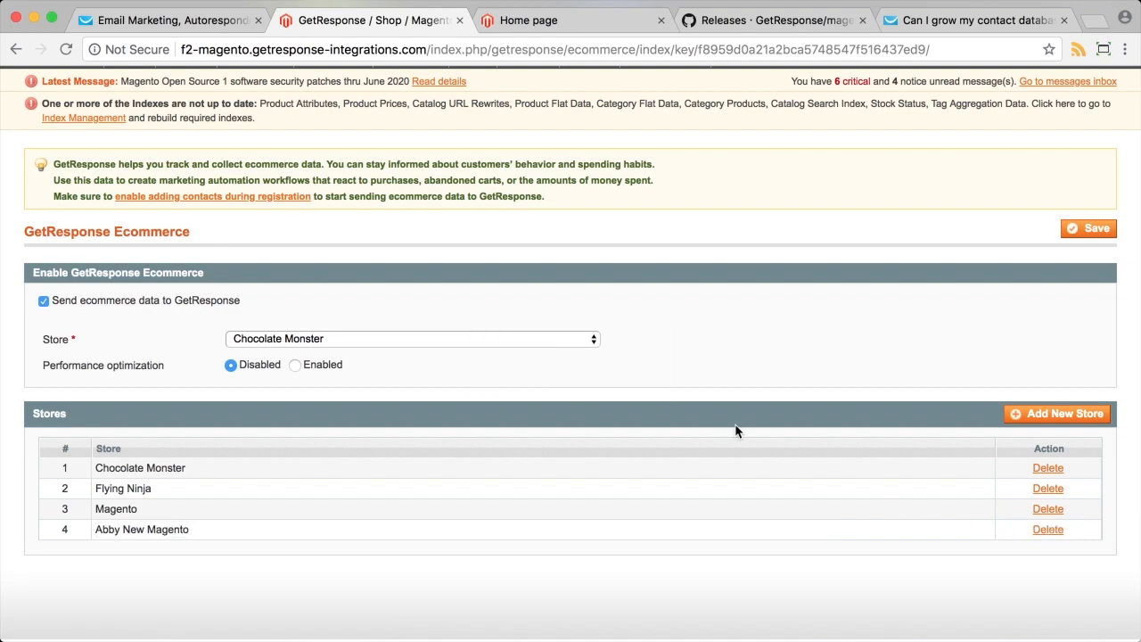
pyautogui.click(306, 344)
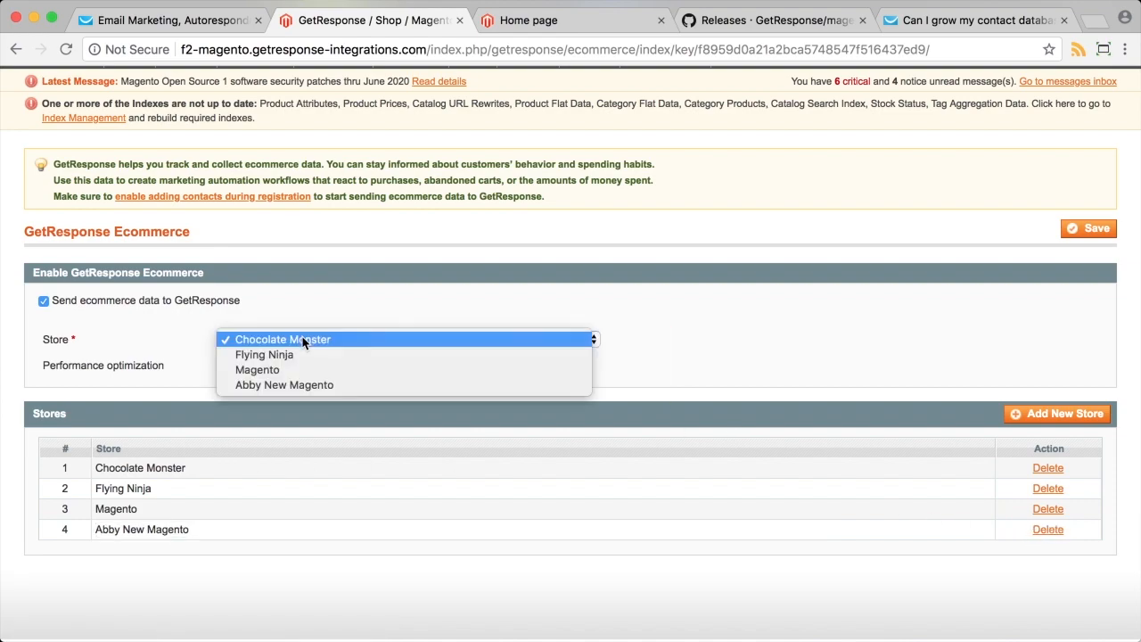
pyautogui.click(291, 385)
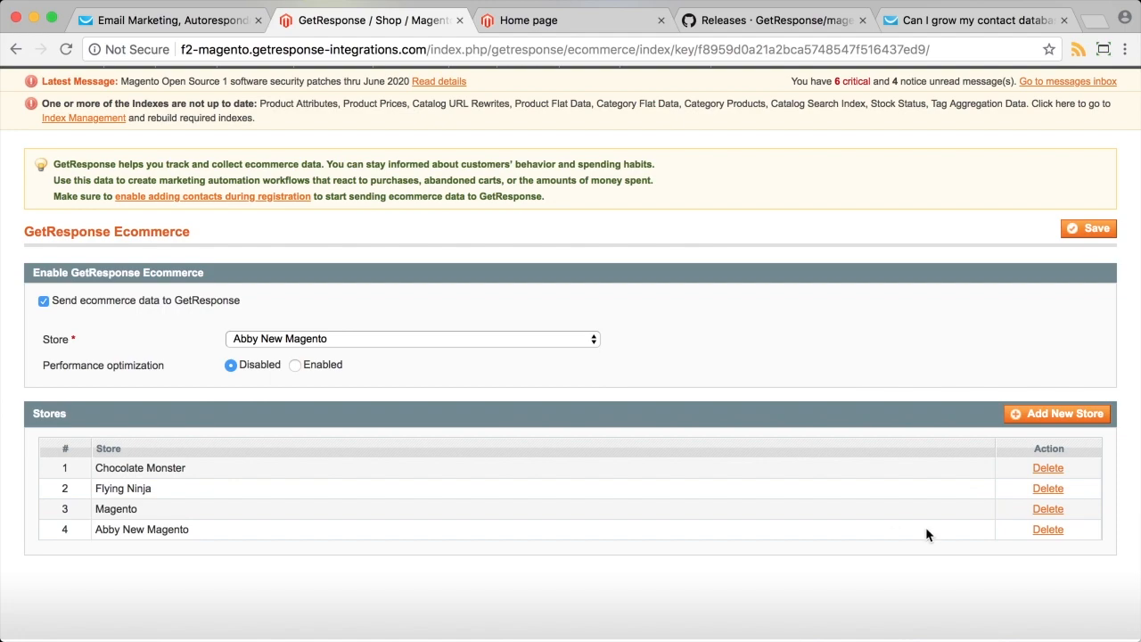
pyautogui.click(1095, 229)
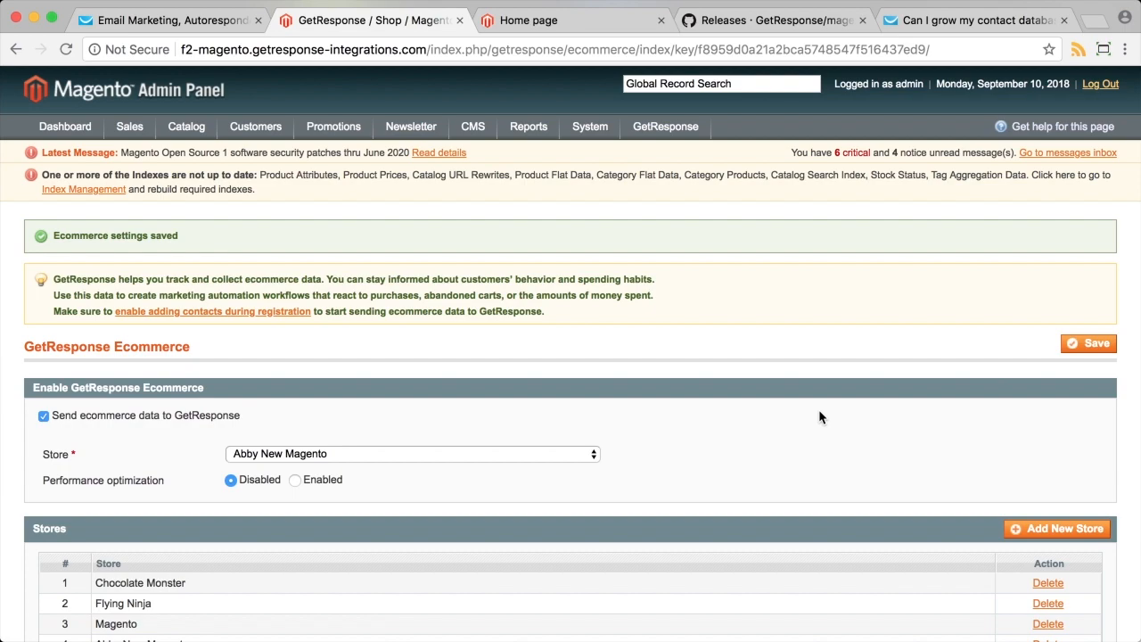
pyautogui.scroll(-1, 743, 493)
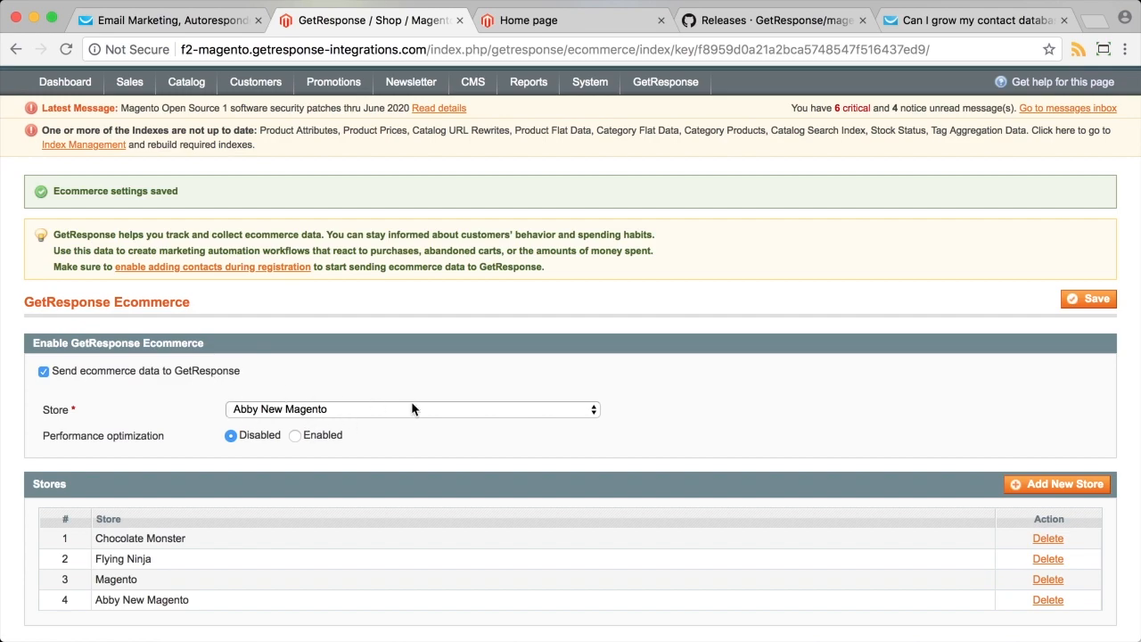
pyautogui.scroll(1, 412, 406)
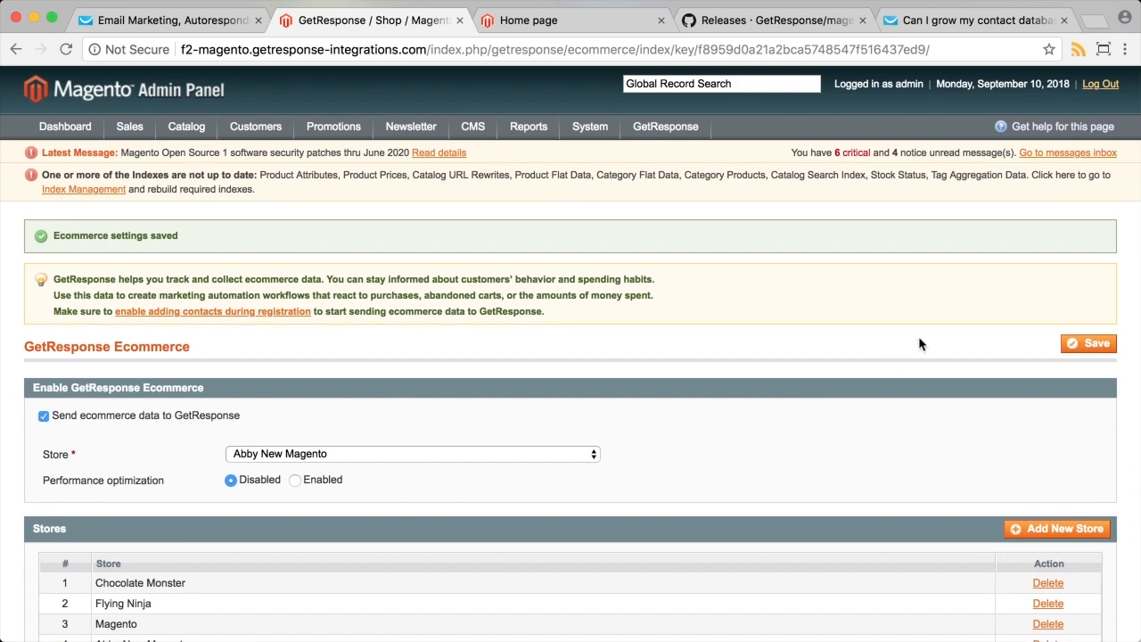
pyautogui.moveTo(662, 130)
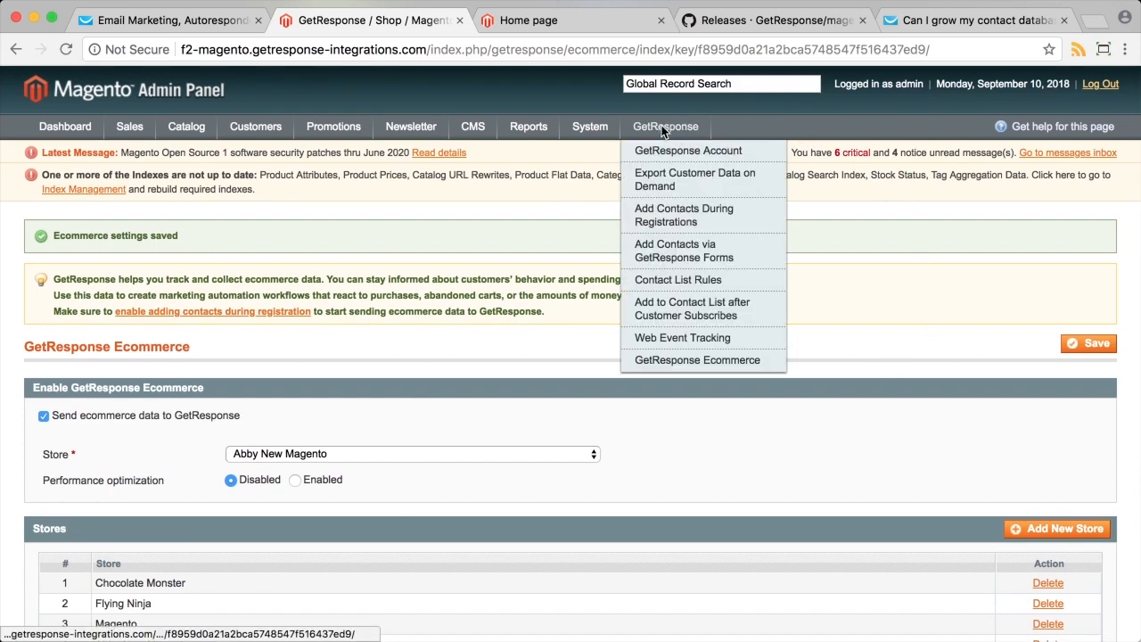
# Open Export Customer Data on Demand and browse the available contact lists.
pyautogui.click(659, 189)
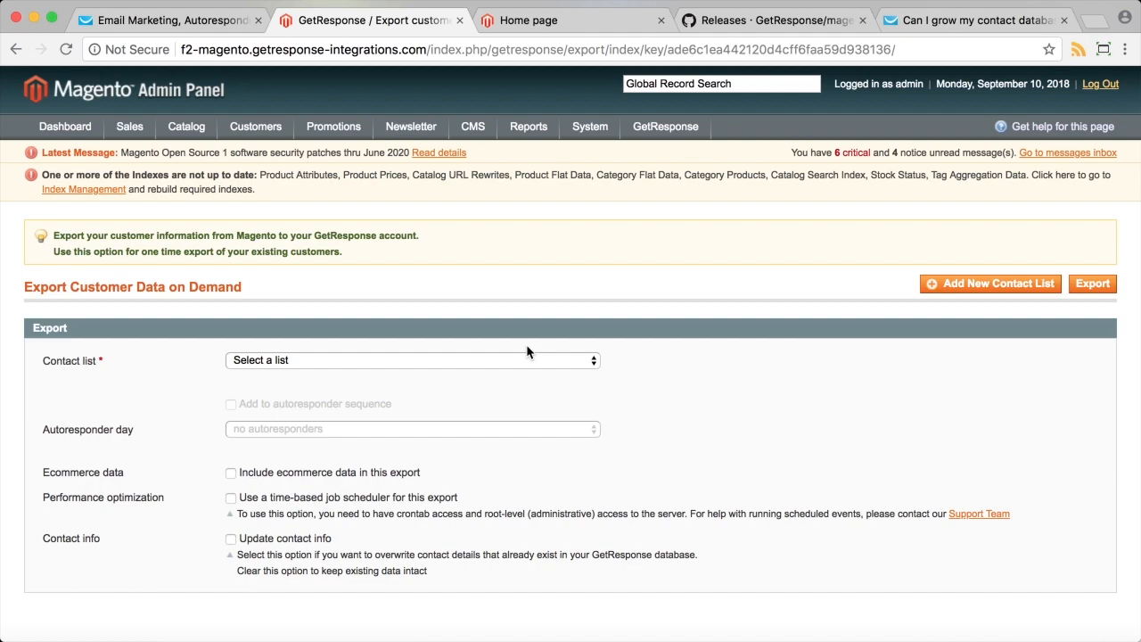
pyautogui.scroll(-2, 651, 365)
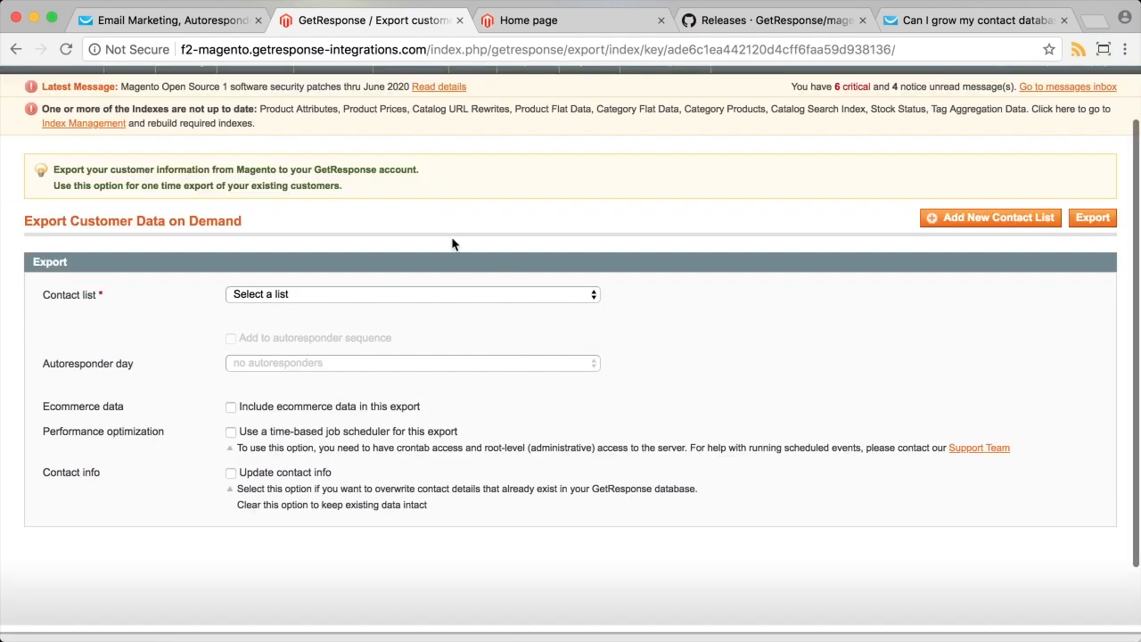
pyautogui.click(286, 299)
pyautogui.click(271, 257)
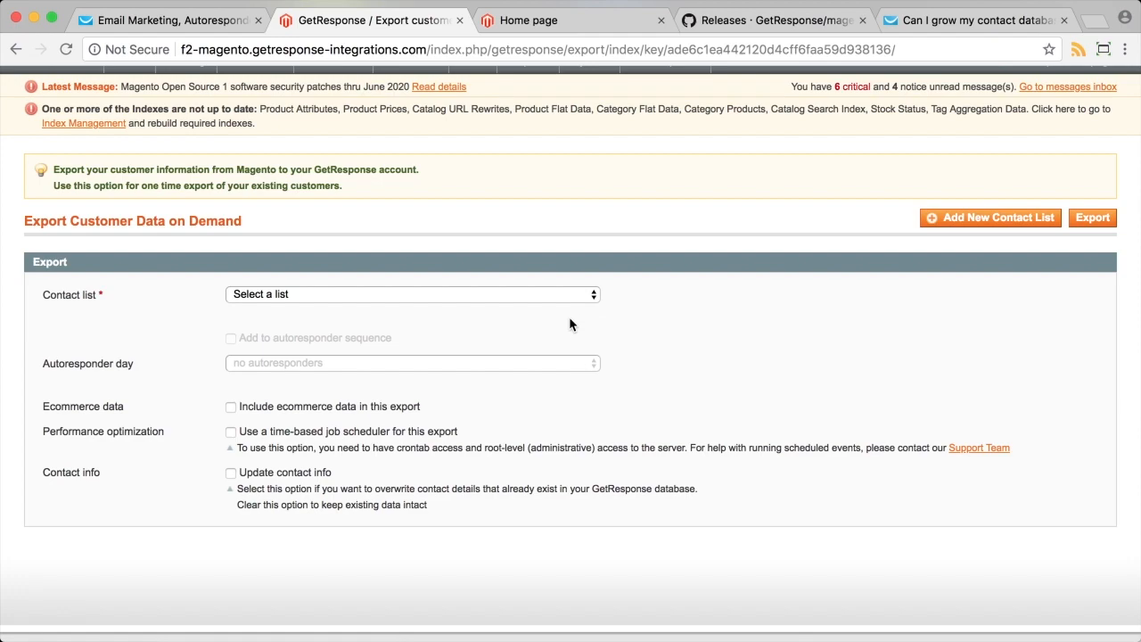
pyautogui.click(542, 297)
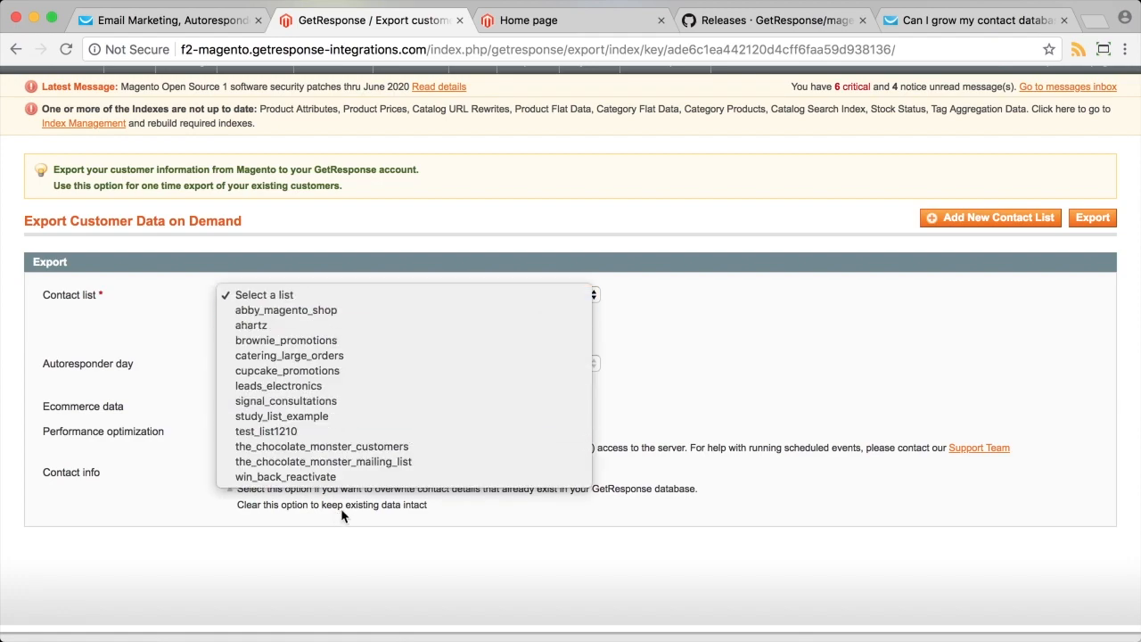
pyautogui.click(721, 366)
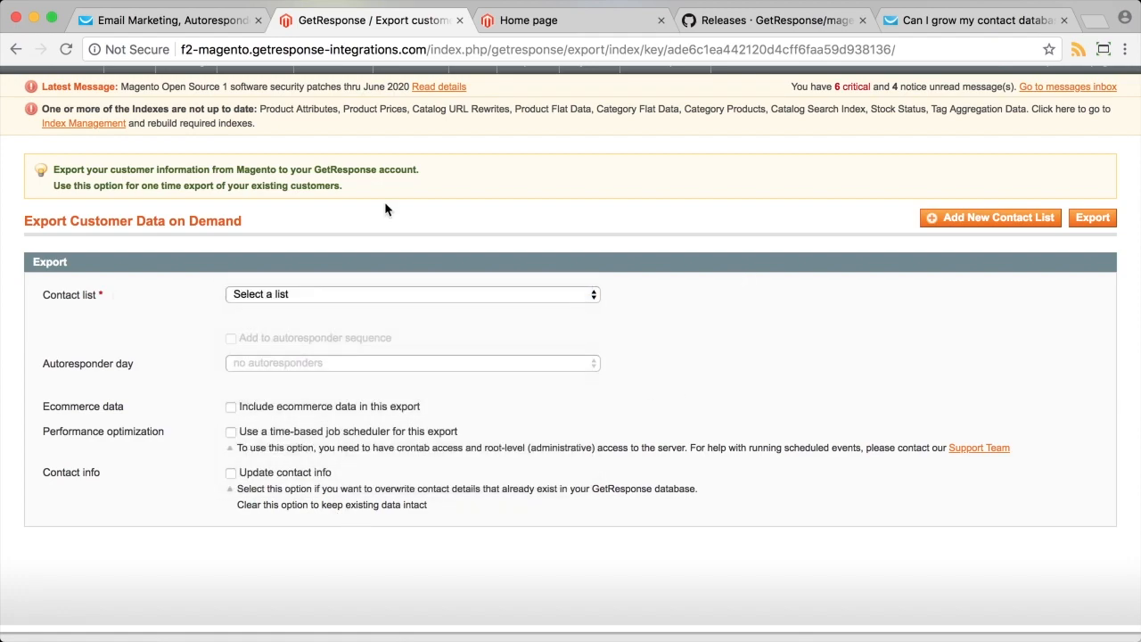
pyautogui.scroll(2, 385, 210)
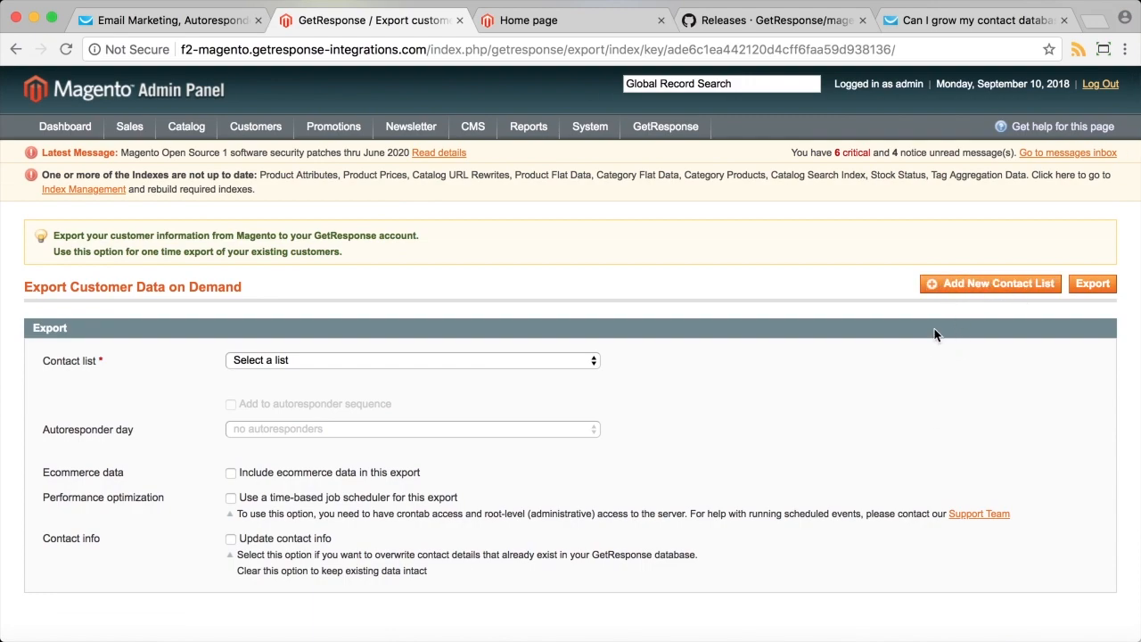
pyautogui.scroll(-2, 832, 510)
# Choose abby_magento_shop as the export contact list.
pyautogui.click(396, 264)
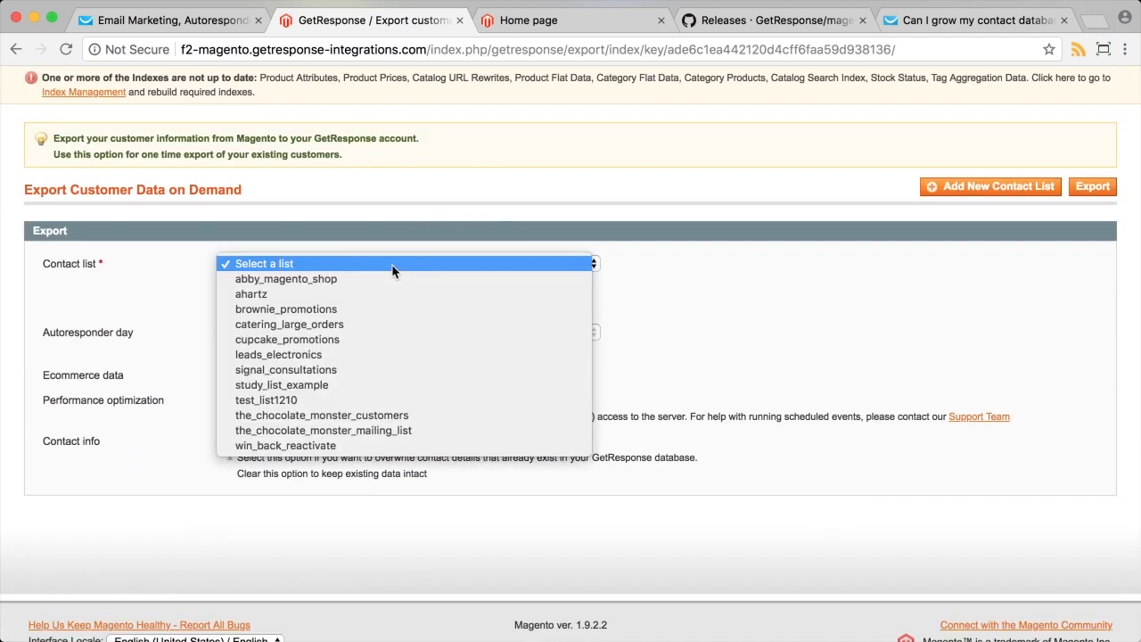
pyautogui.click(369, 279)
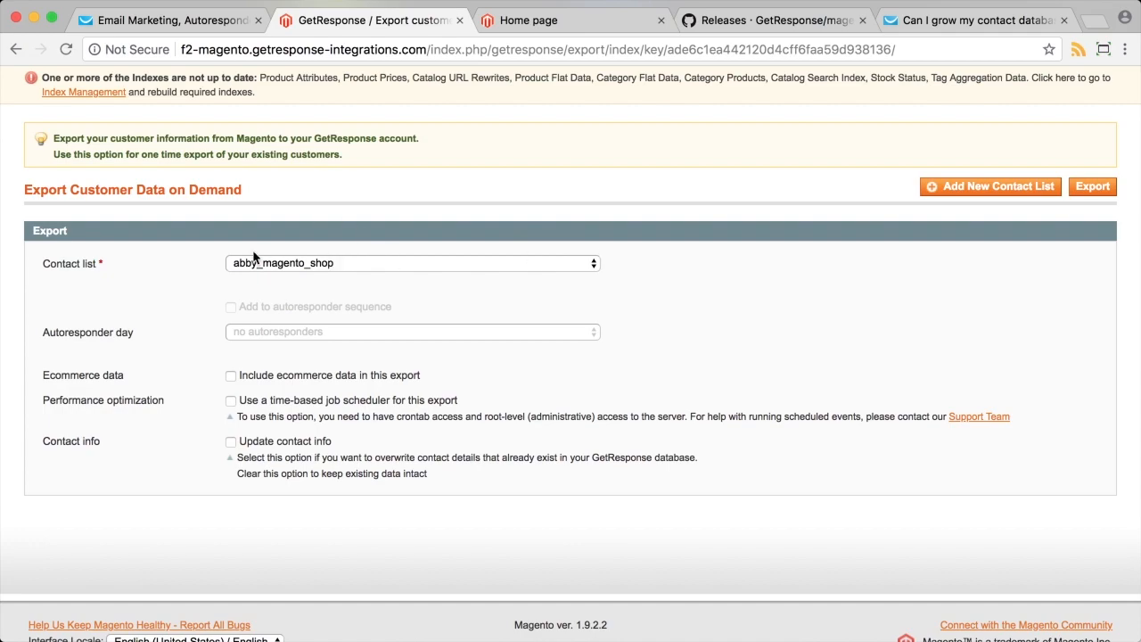
pyautogui.scroll(2, 394, 224)
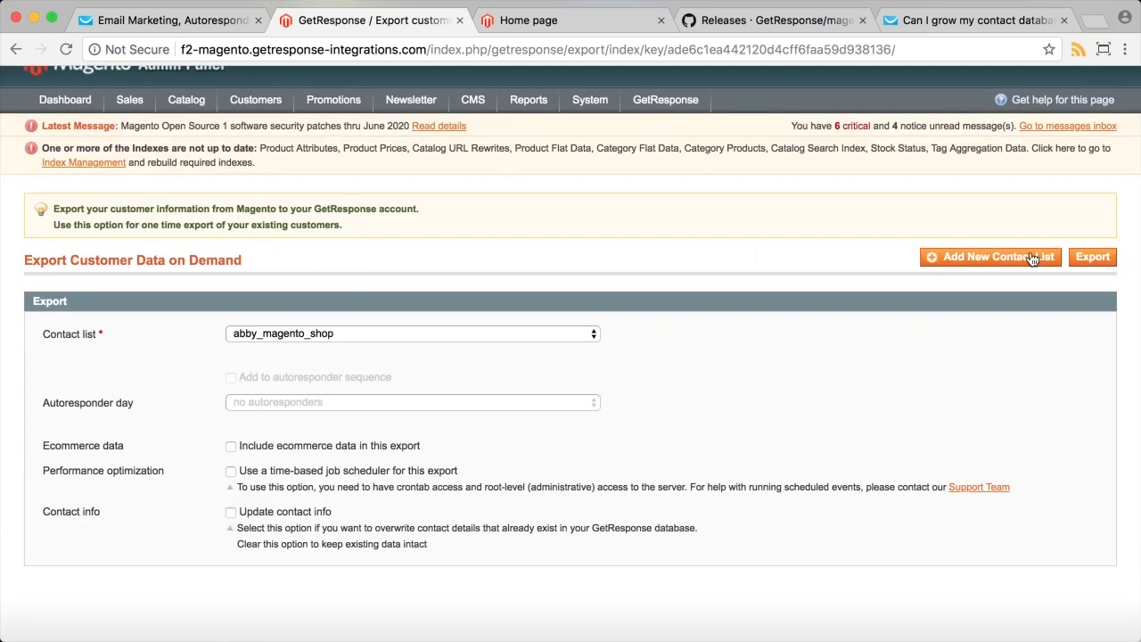
pyautogui.scroll(-1, 1016, 389)
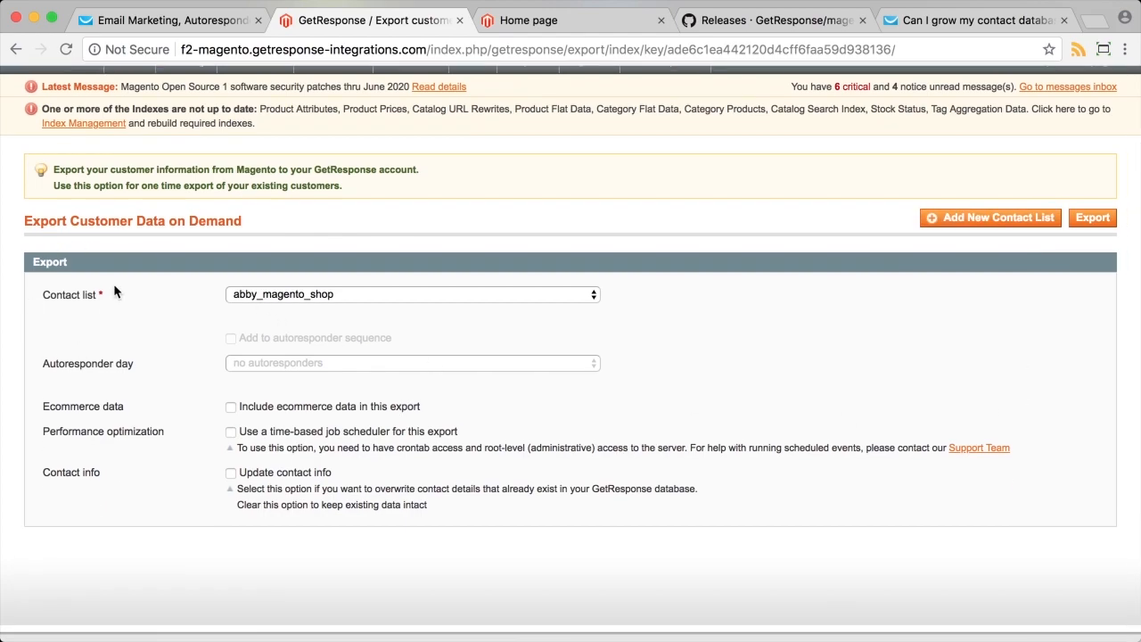
pyautogui.scroll(2, 38, 298)
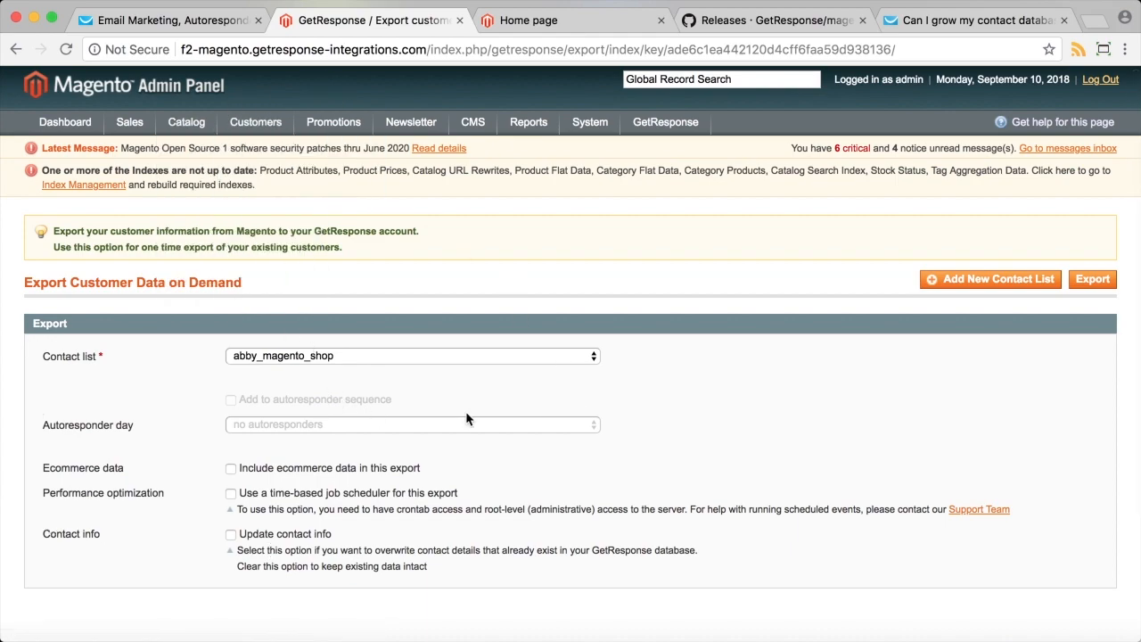
pyautogui.scroll(-3, 466, 411)
# Export customer data including ecommerce data from the new store, then return to the GetResponse tab.
pyautogui.click(231, 359)
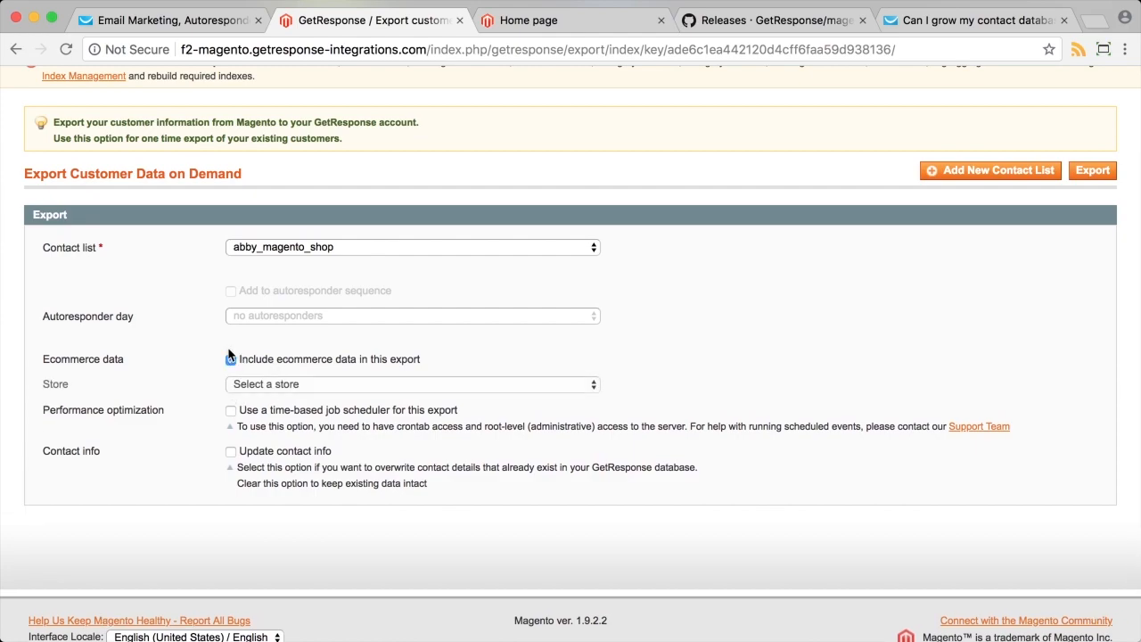
pyautogui.click(391, 387)
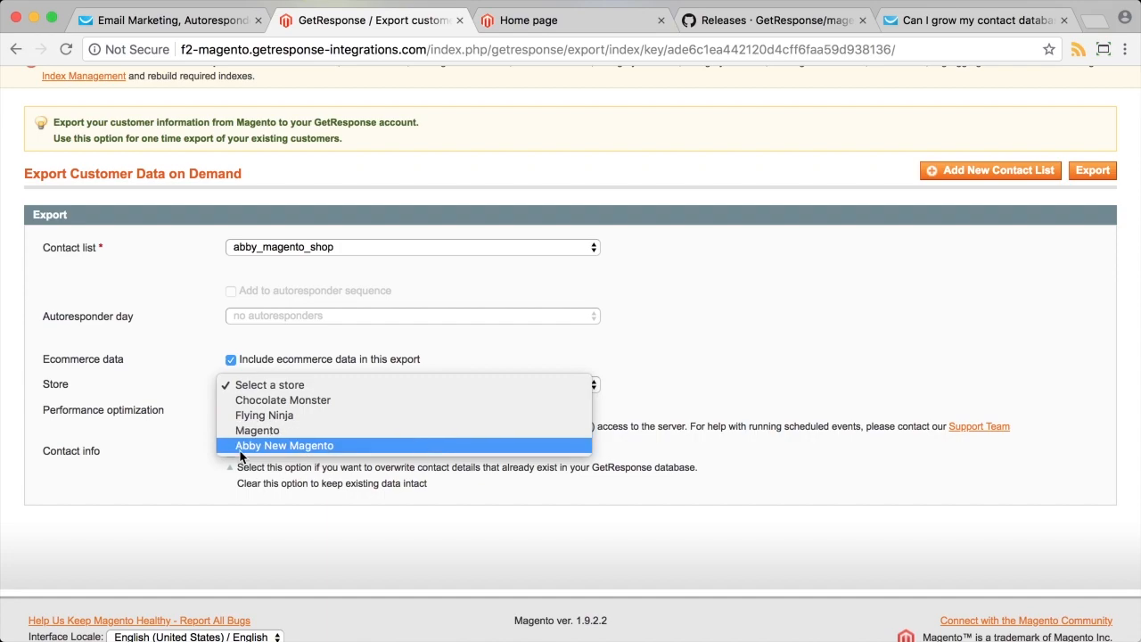
pyautogui.click(307, 445)
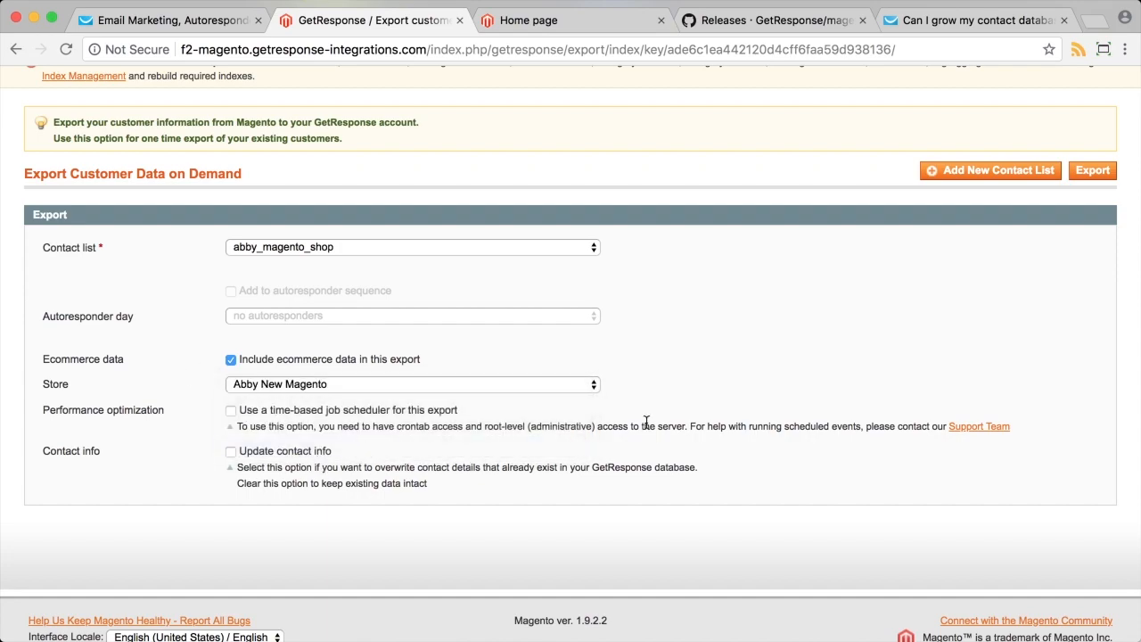
pyautogui.scroll(-1, 535, 428)
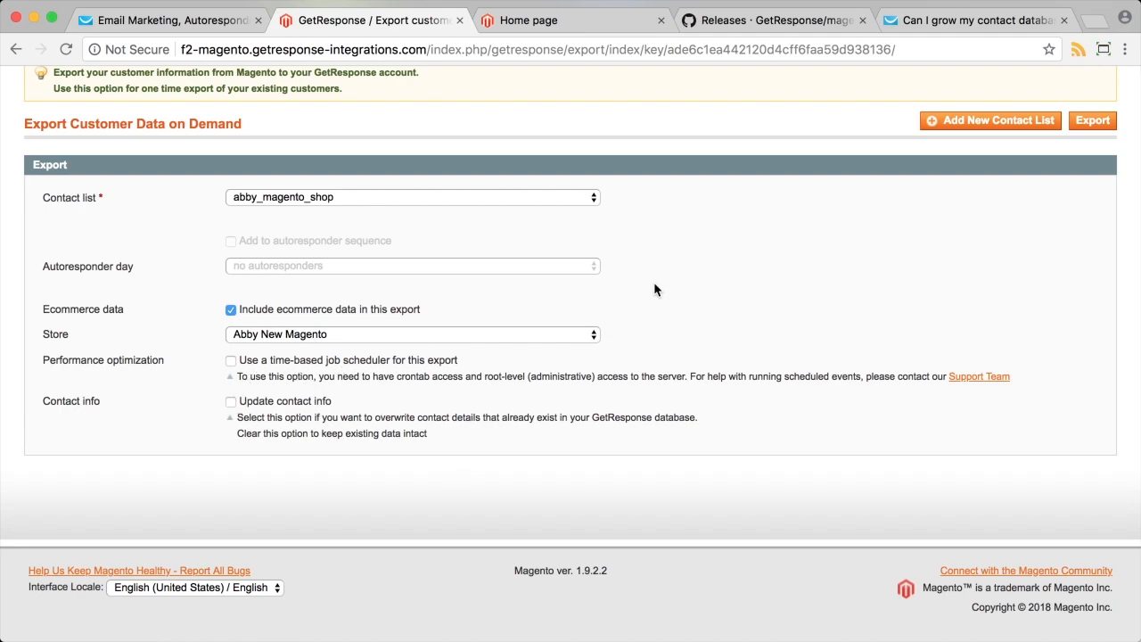
pyautogui.scroll(1, 927, 270)
pyautogui.click(1093, 158)
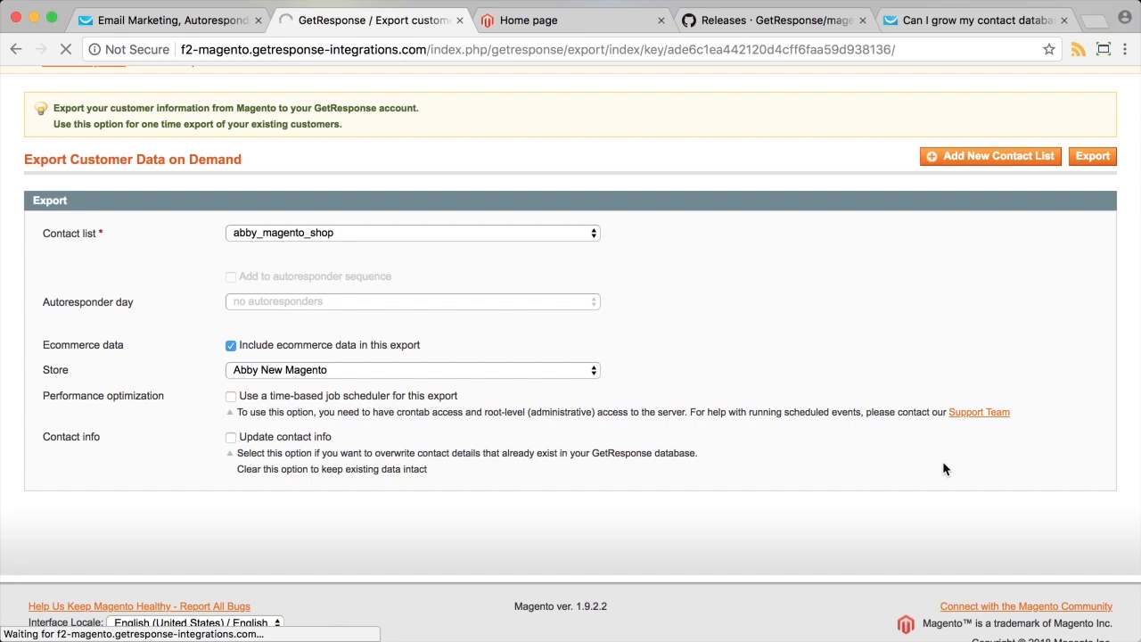
pyautogui.scroll(2, 945, 468)
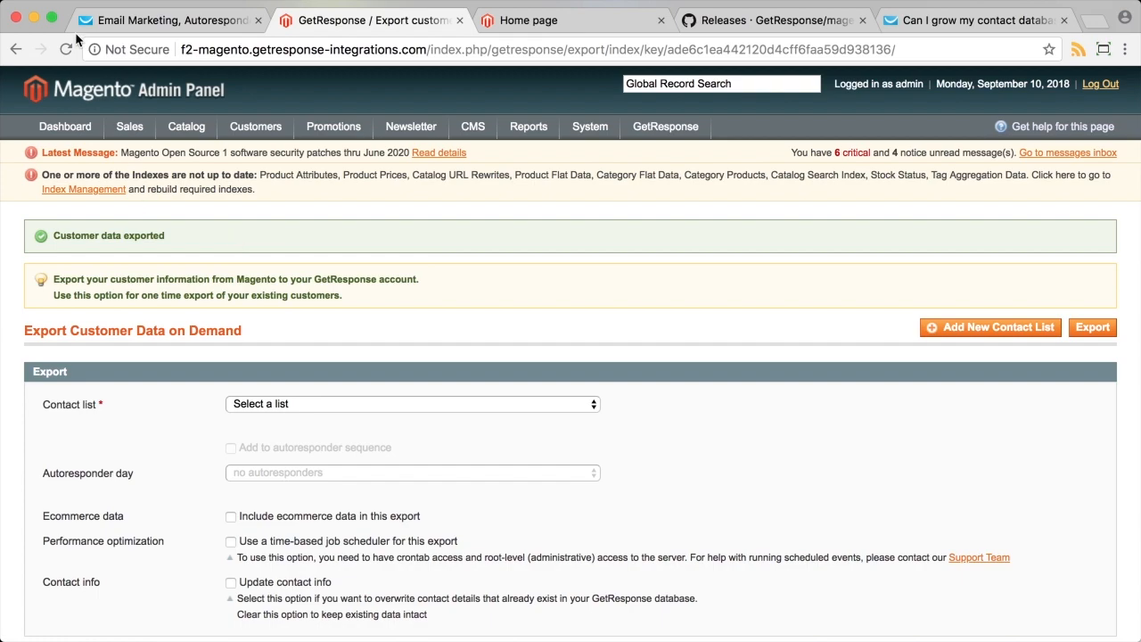
pyautogui.click(127, 23)
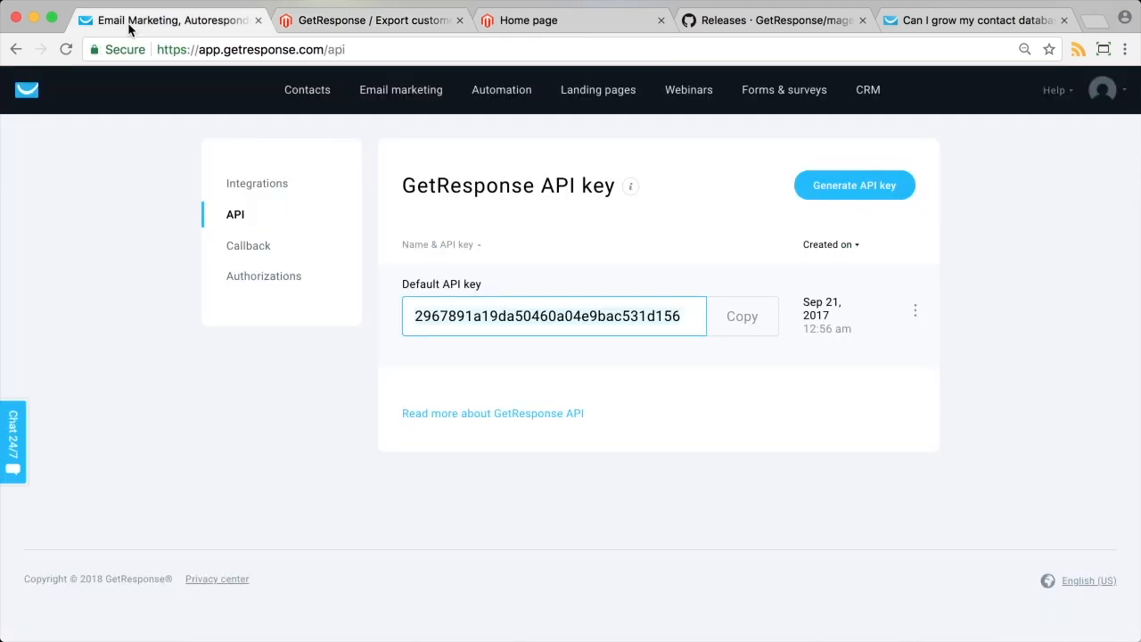
# Open advanced contact search and add an Ecommerce condition.
pyautogui.click(306, 95)
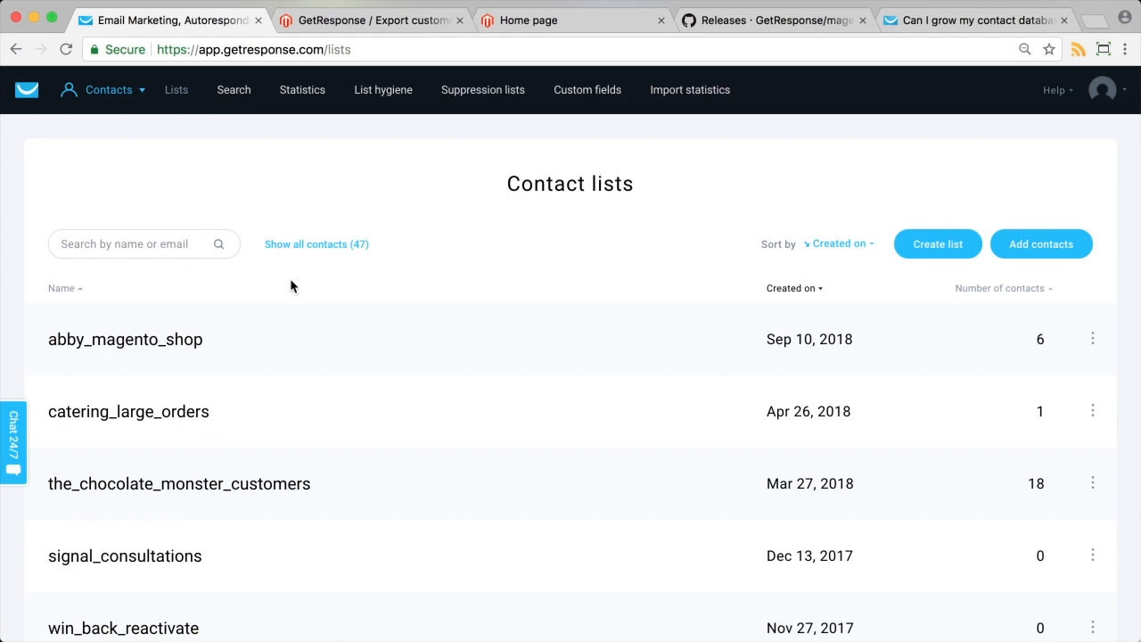
pyautogui.click(231, 98)
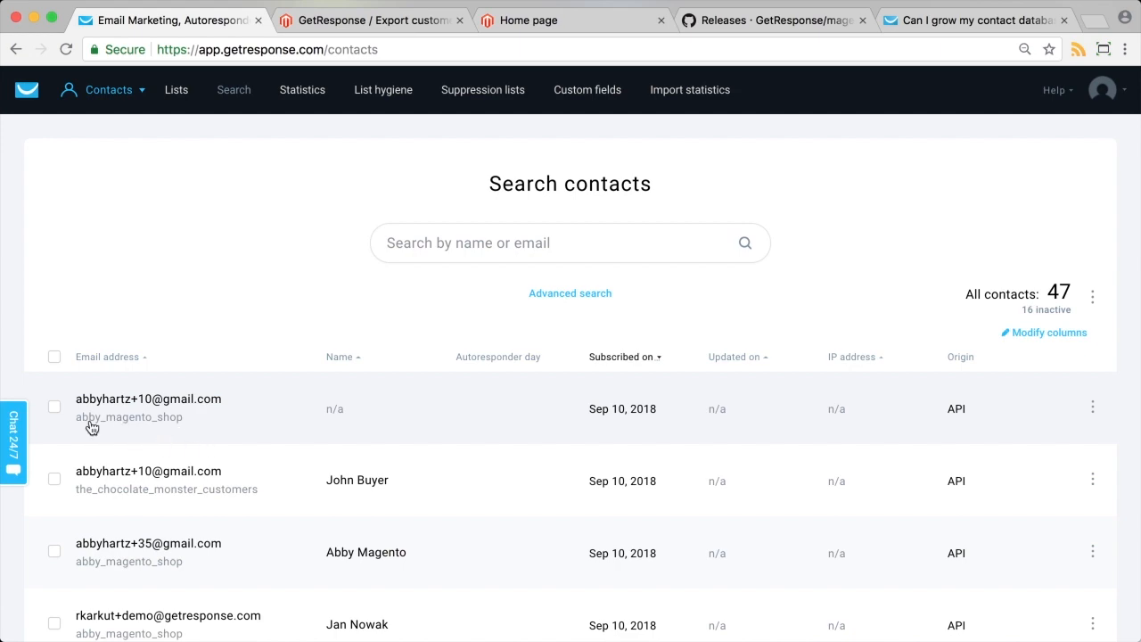
pyautogui.click(582, 298)
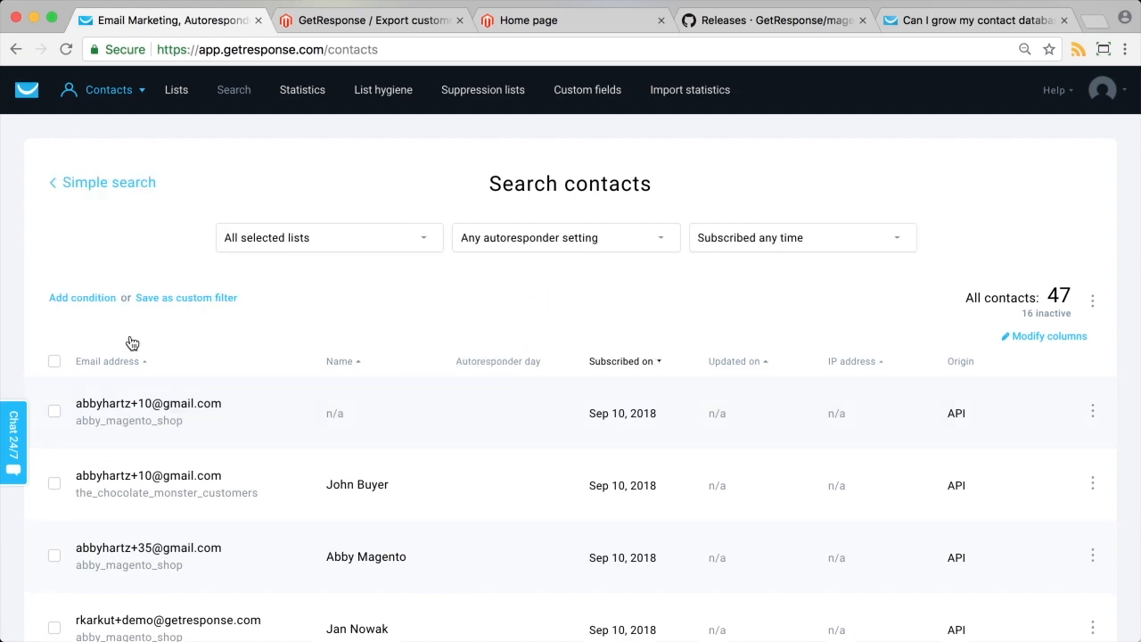
pyautogui.click(76, 301)
pyautogui.click(130, 346)
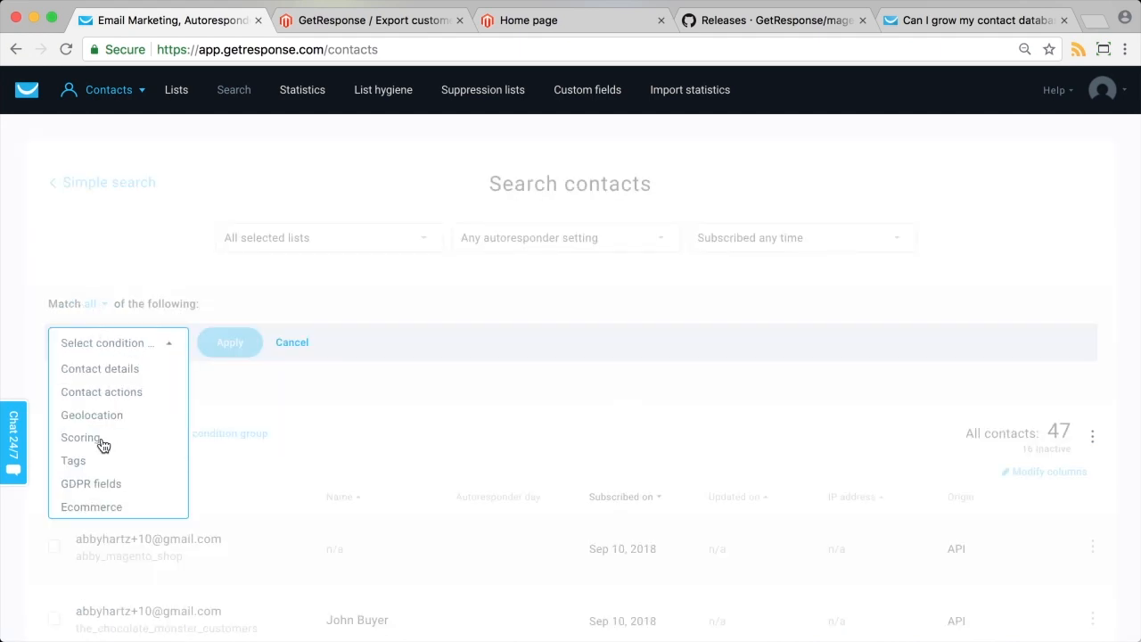
pyautogui.click(97, 508)
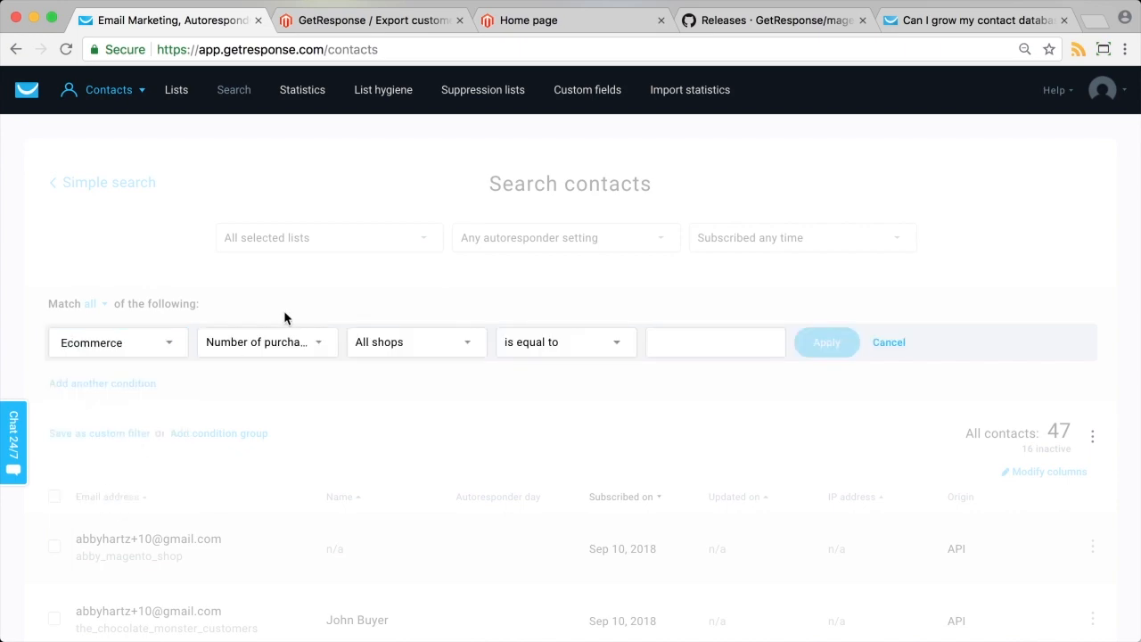
# Review the shop and measure lists, keeping All shops and Number of purchases.
pyautogui.click(421, 352)
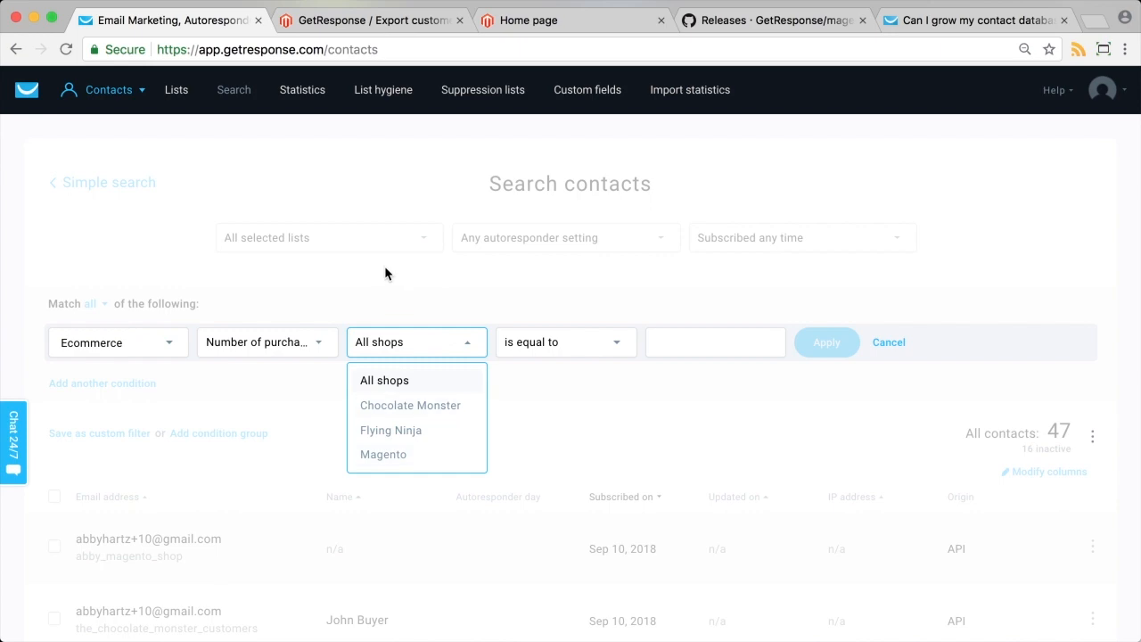
pyautogui.click(389, 300)
pyautogui.click(400, 357)
pyautogui.click(302, 343)
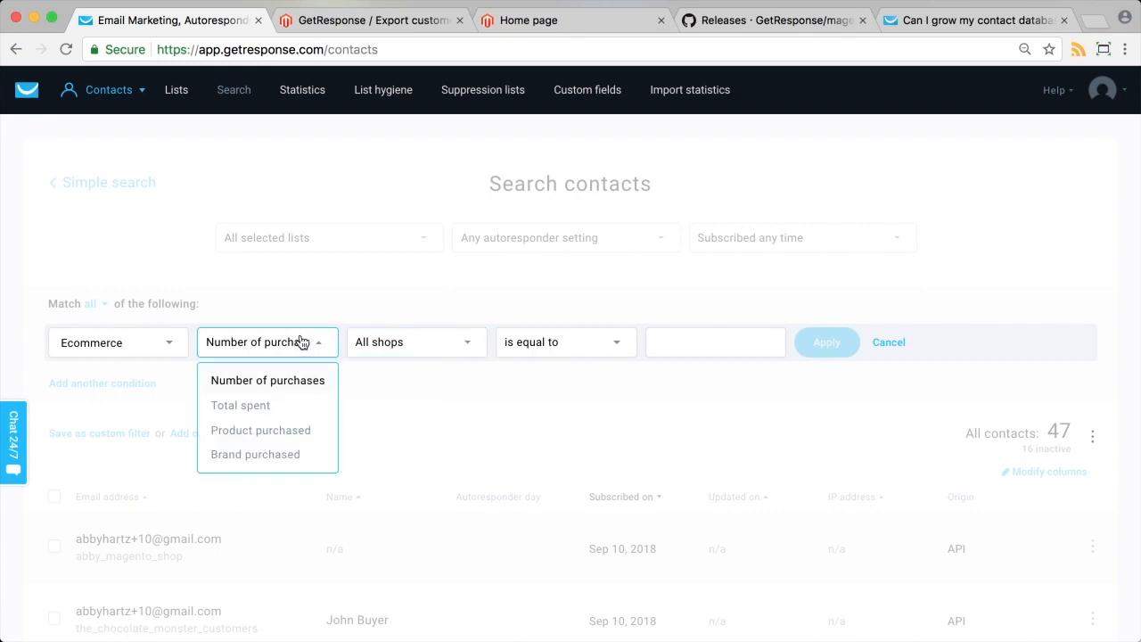
pyautogui.click(362, 298)
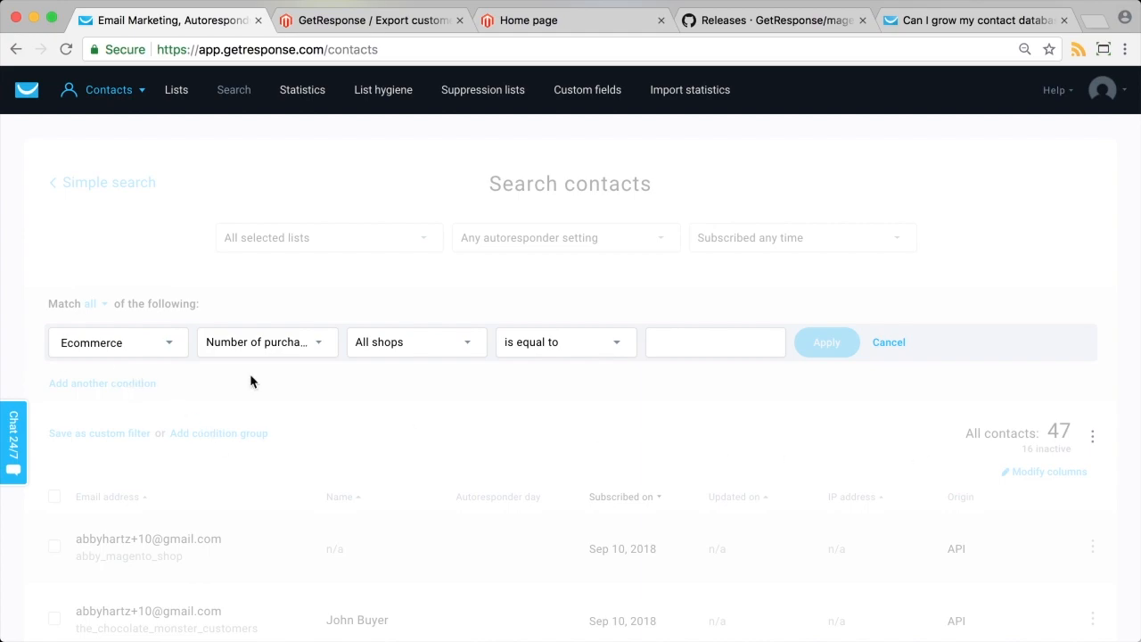
# In the Magento admin tab, open GetResponse > Add Contacts During Registrations.
pyautogui.click(547, 20)
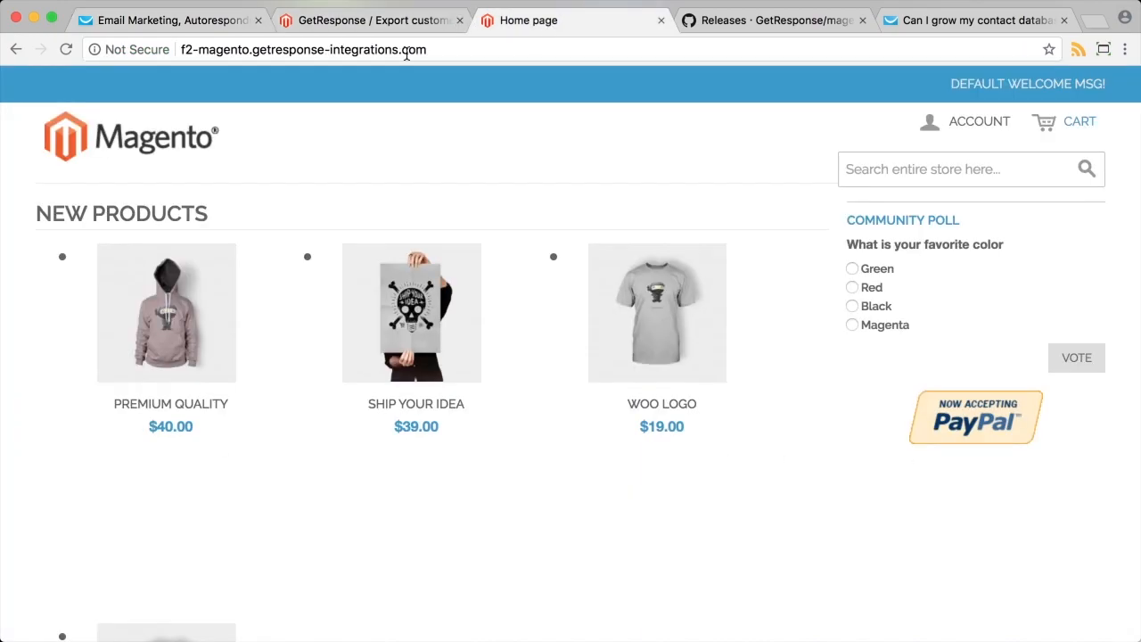
pyautogui.click(377, 19)
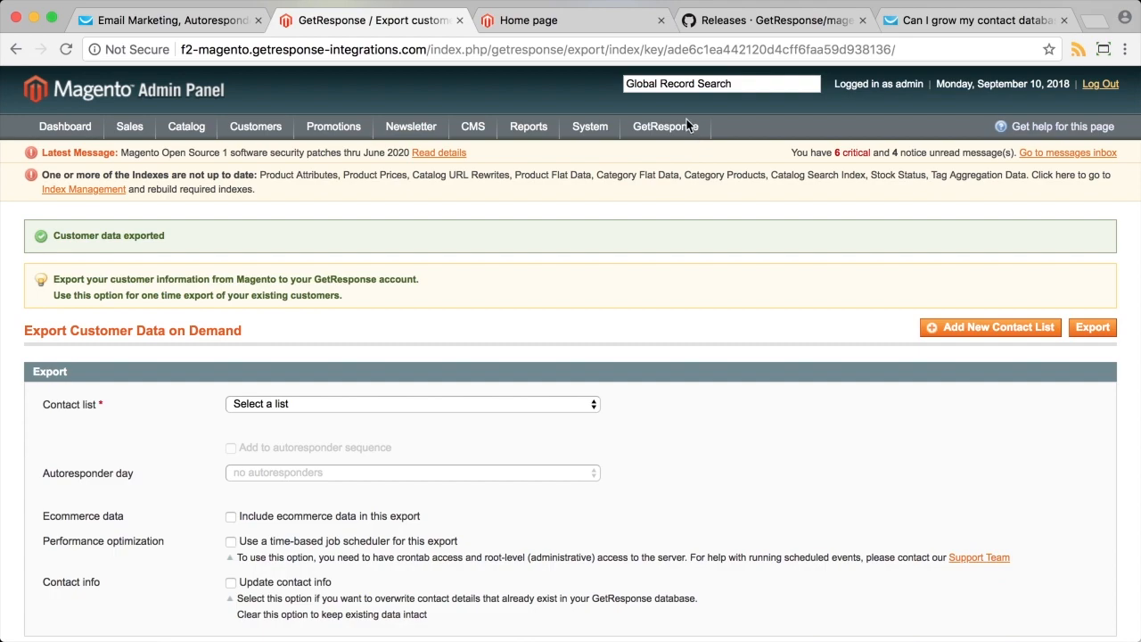
pyautogui.moveTo(685, 123)
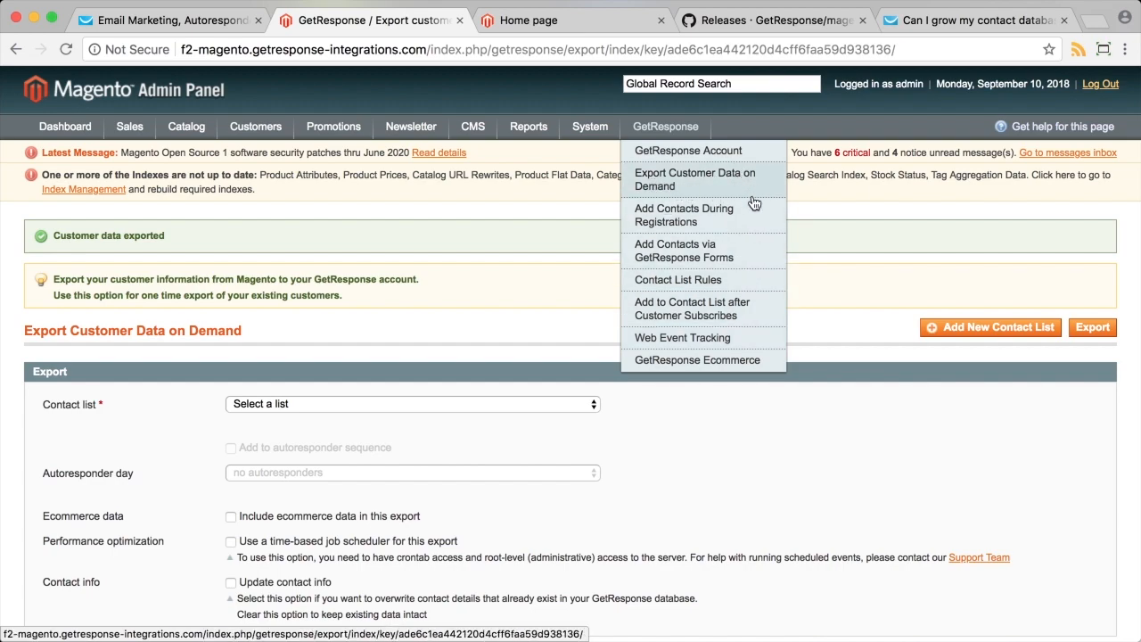
pyautogui.click(660, 223)
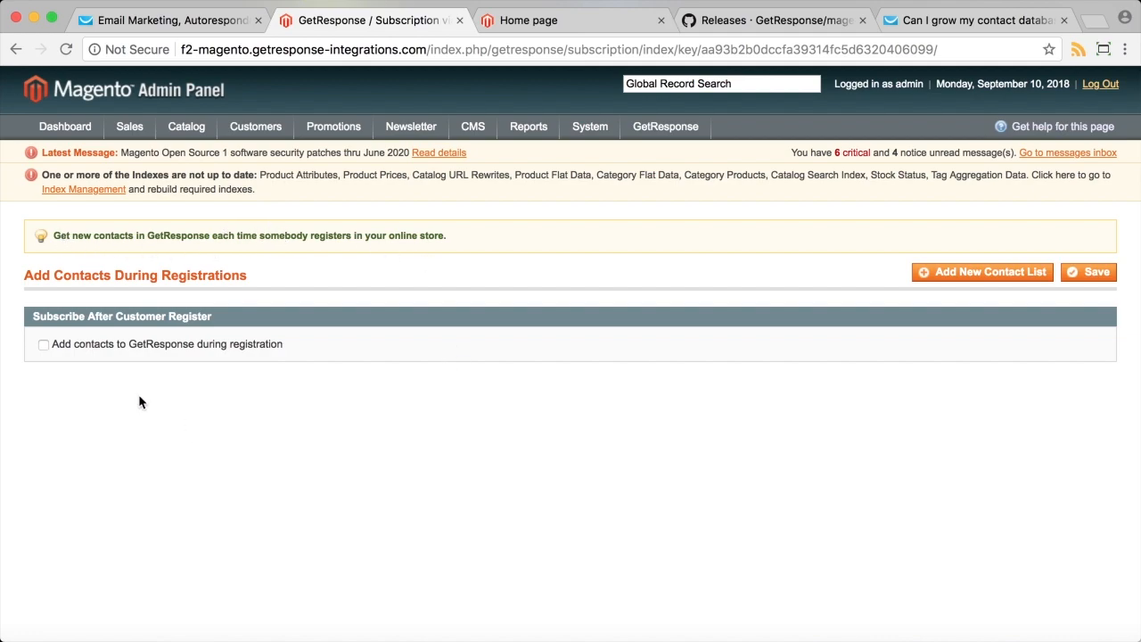
# Add registrants to abby_magento_shop with checkout newsletter sign-up and contact-info updates, and save.
pyautogui.click(166, 347)
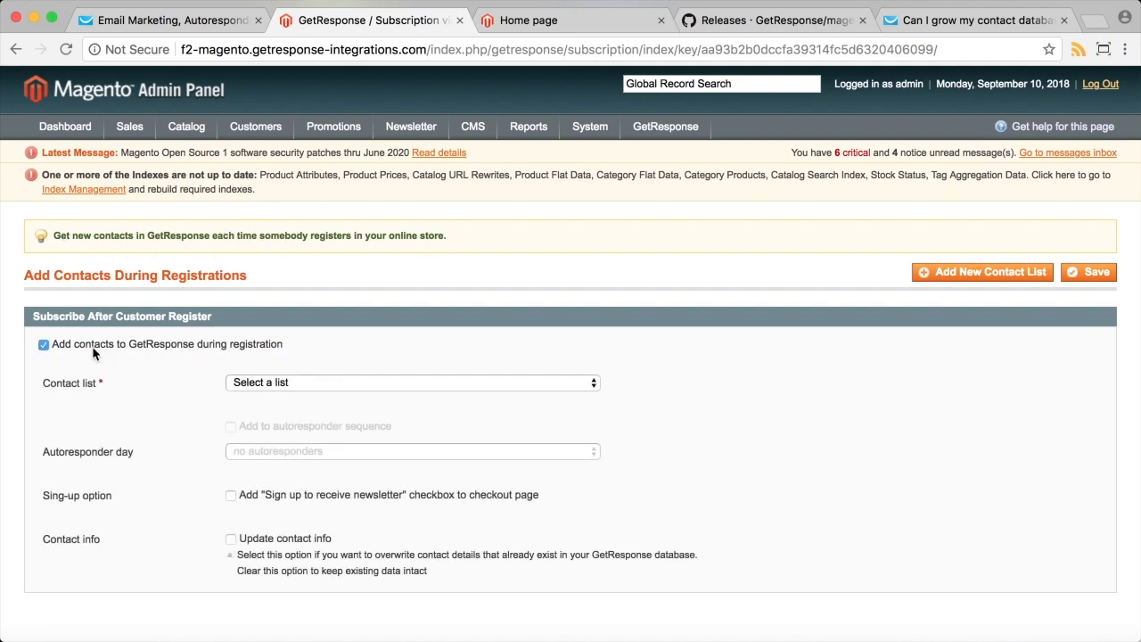
pyautogui.scroll(-1, 181, 431)
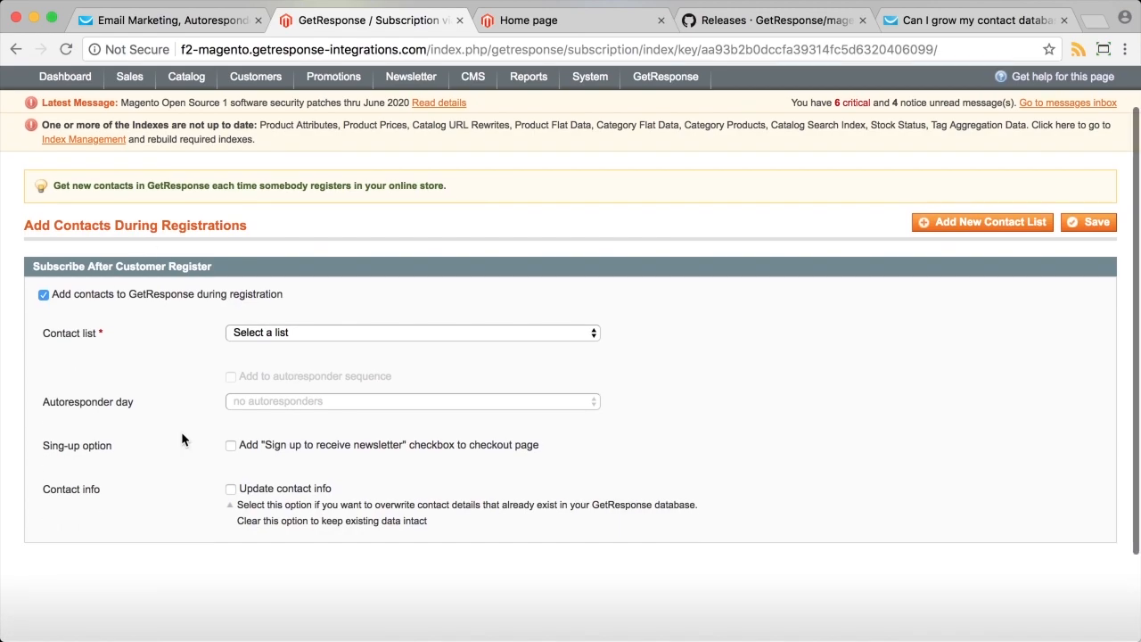
pyautogui.click(342, 334)
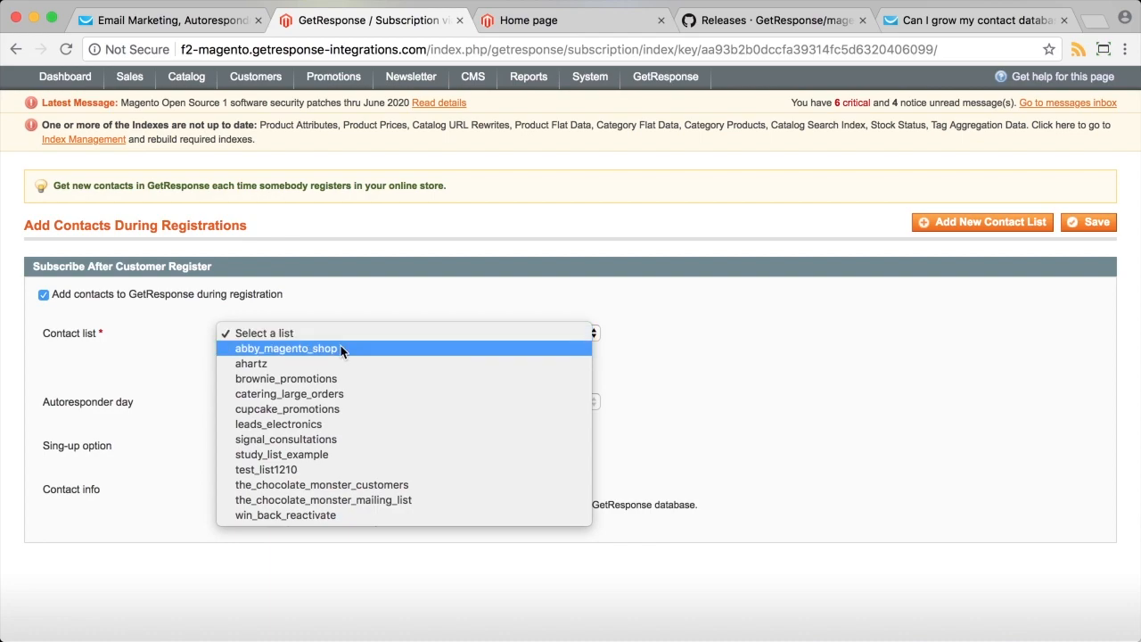
pyautogui.click(342, 349)
pyautogui.scroll(-2, 758, 401)
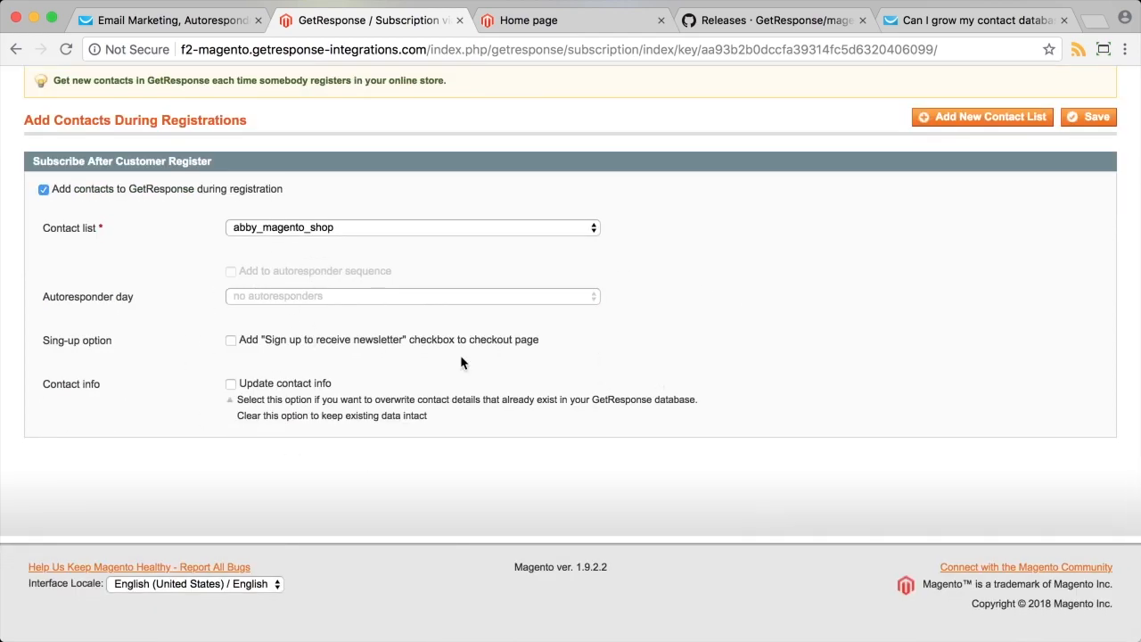
pyautogui.click(232, 342)
pyautogui.scroll(-1, 402, 327)
pyautogui.click(231, 380)
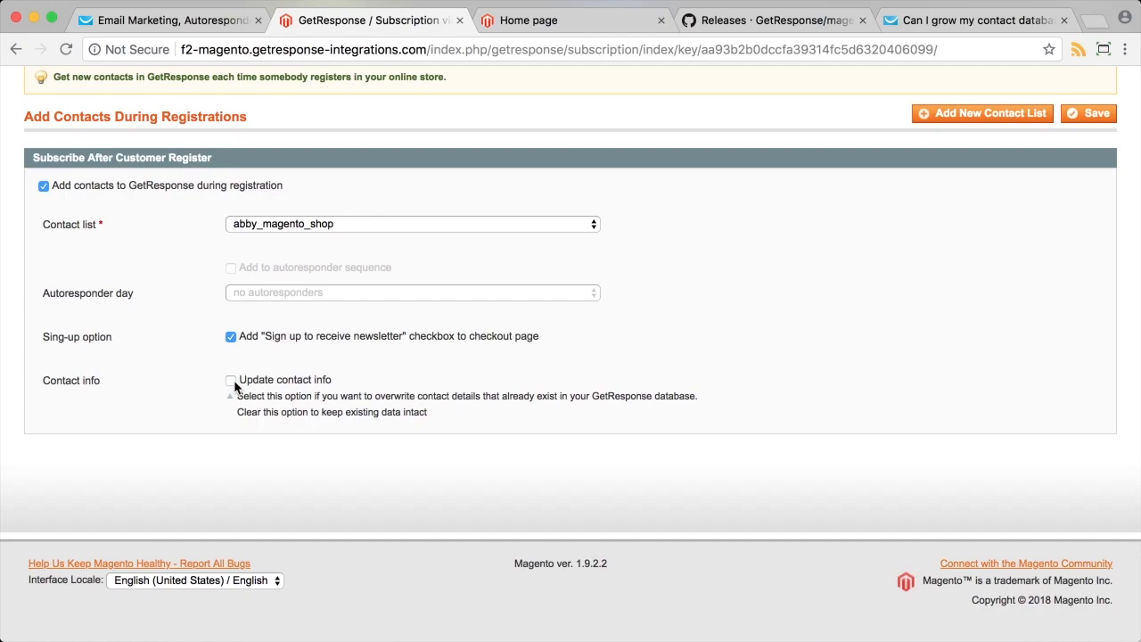
pyautogui.scroll(-2, 1055, 431)
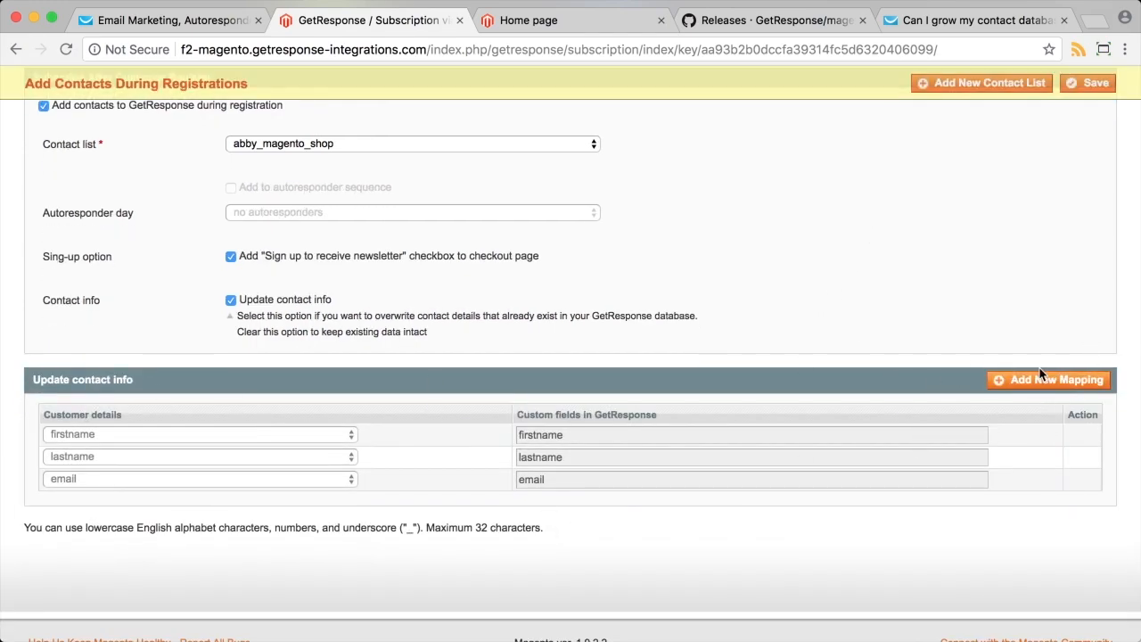
pyautogui.scroll(2, 999, 151)
pyautogui.click(1095, 115)
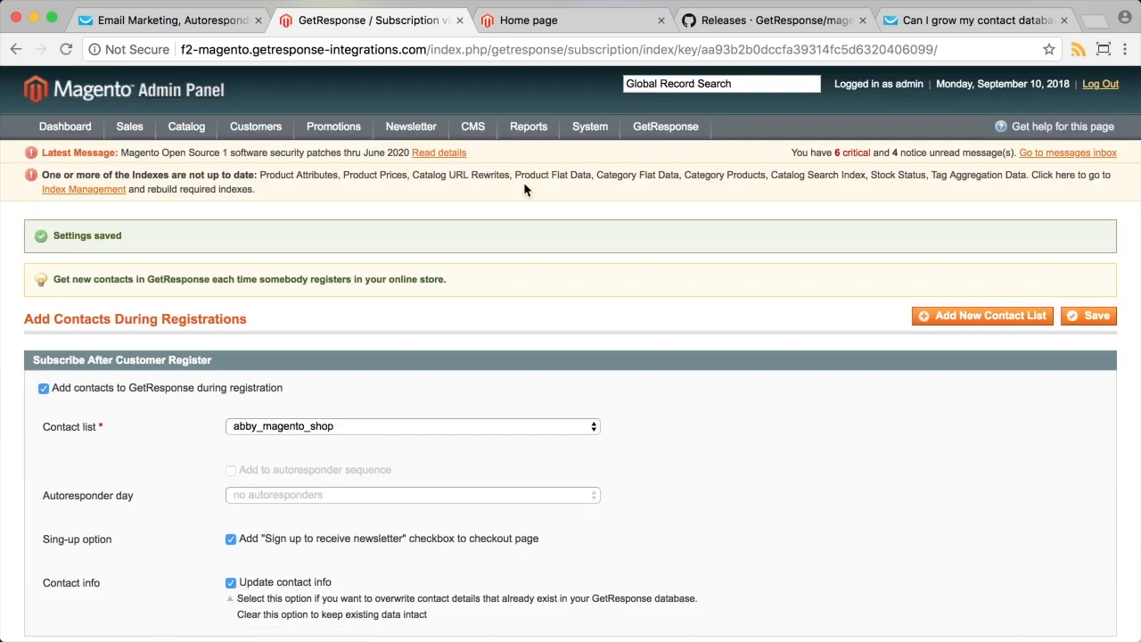
# Add the Woo Logo shirt to the cart and check out as a guest.
pyautogui.click(517, 19)
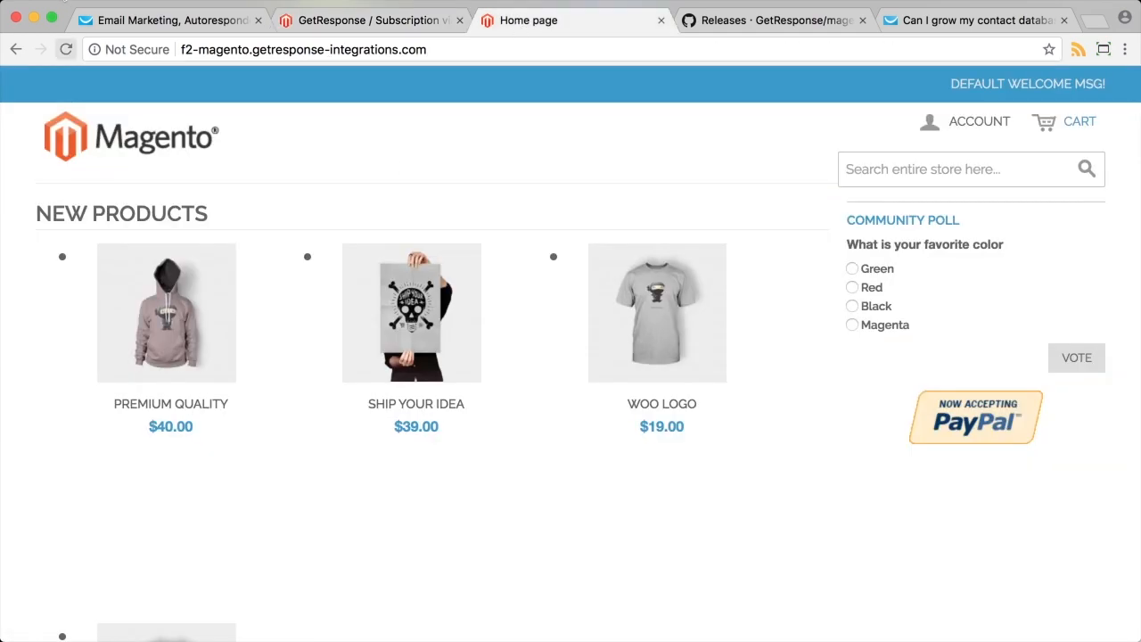
pyautogui.click(67, 52)
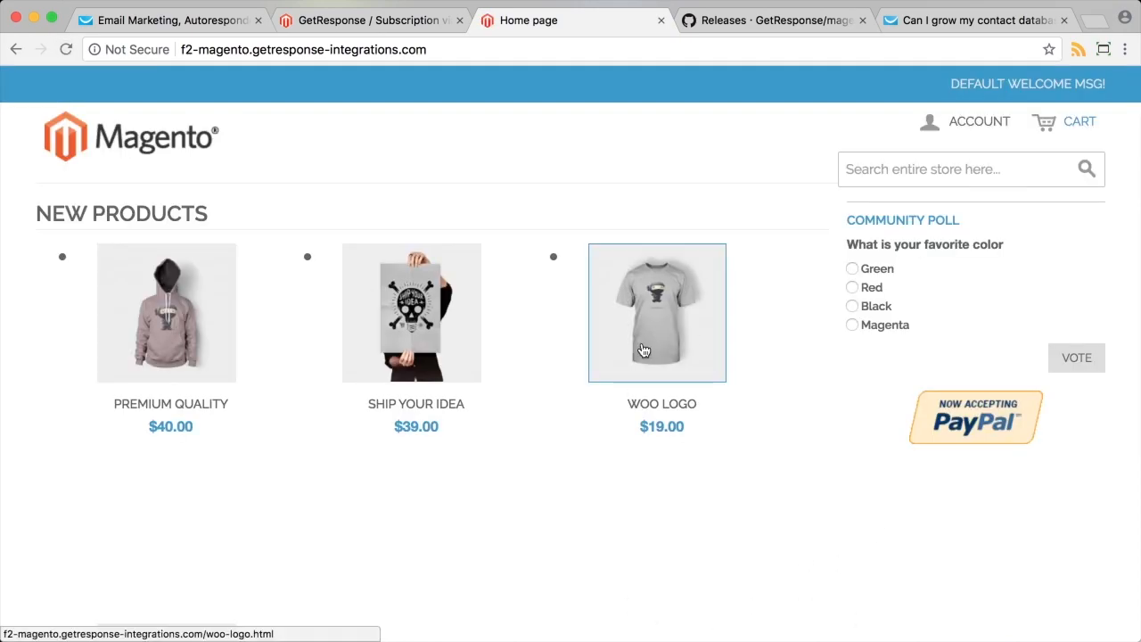
pyautogui.click(644, 350)
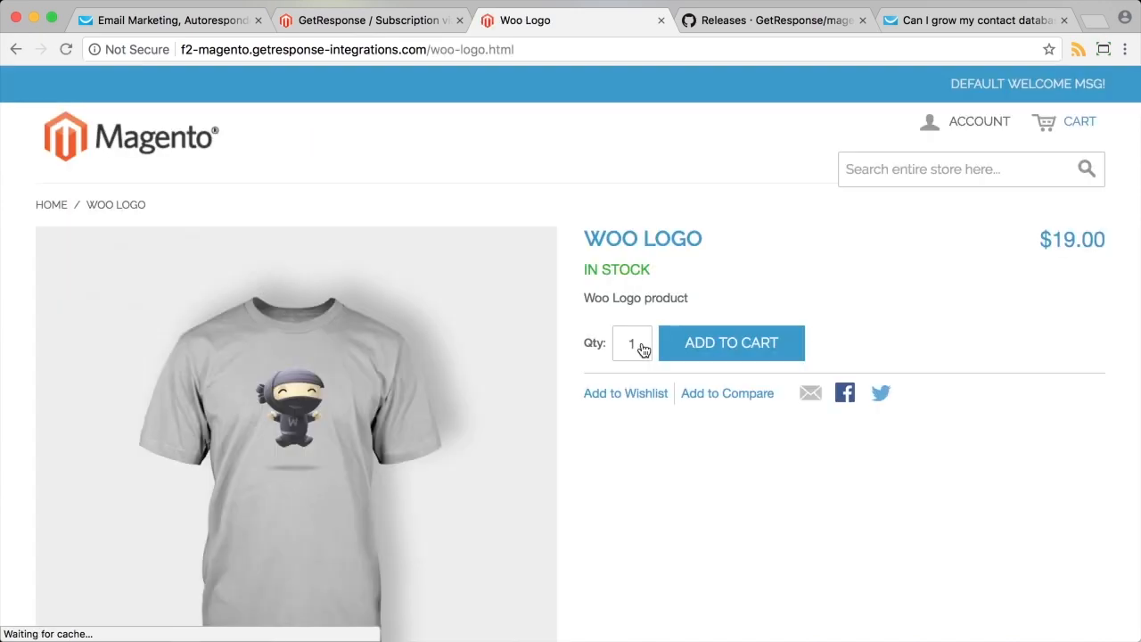
pyautogui.click(729, 354)
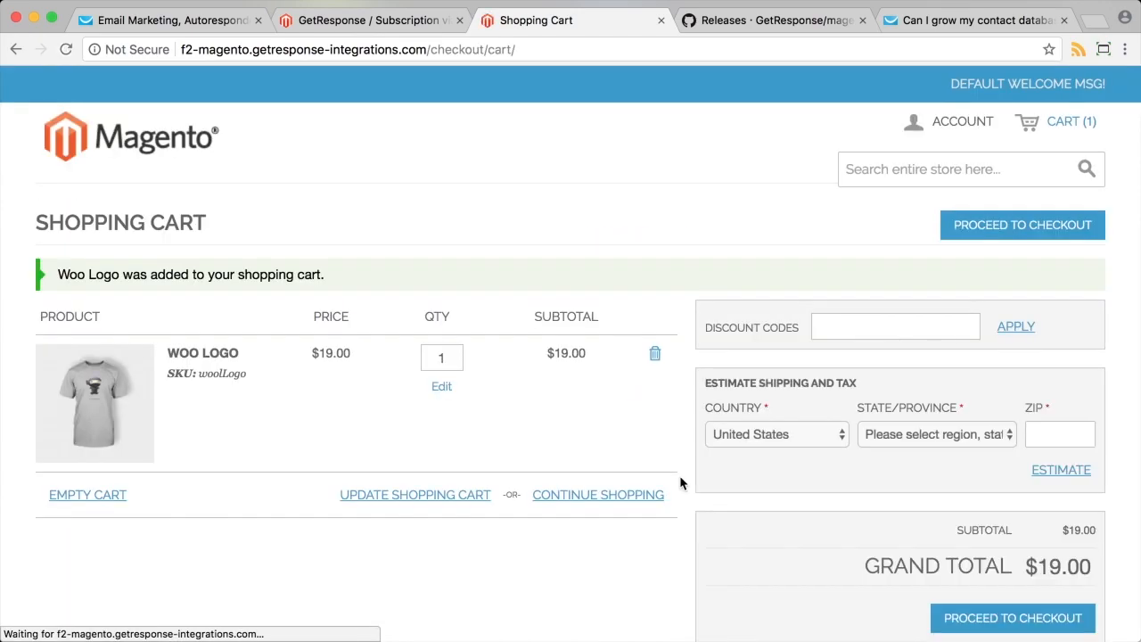
pyautogui.scroll(-3, 985, 526)
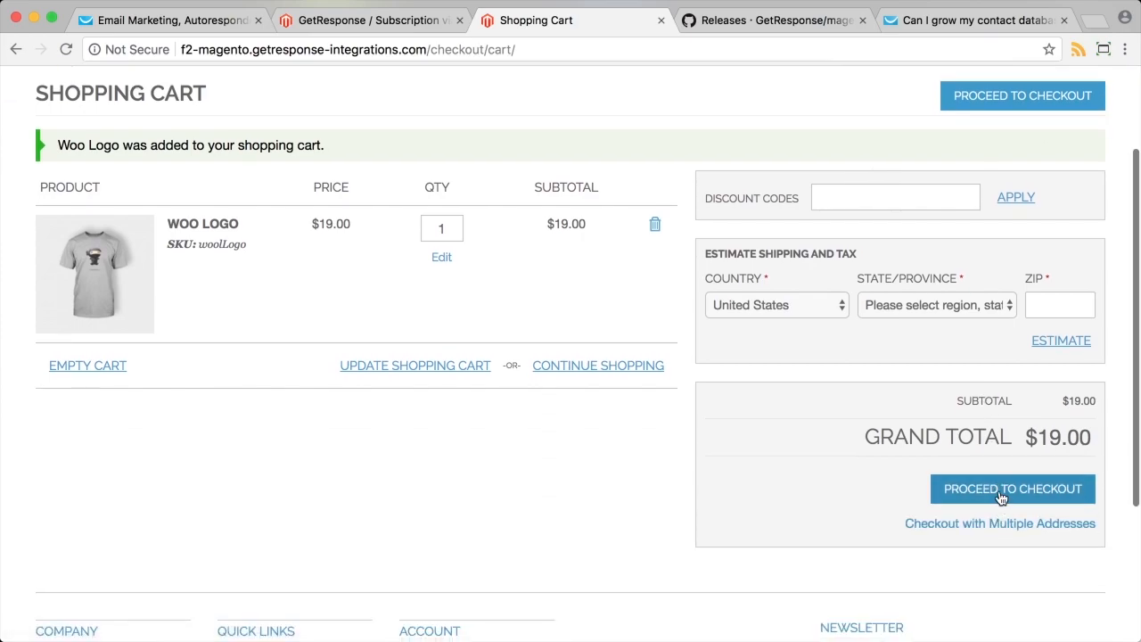
pyautogui.click(1002, 491)
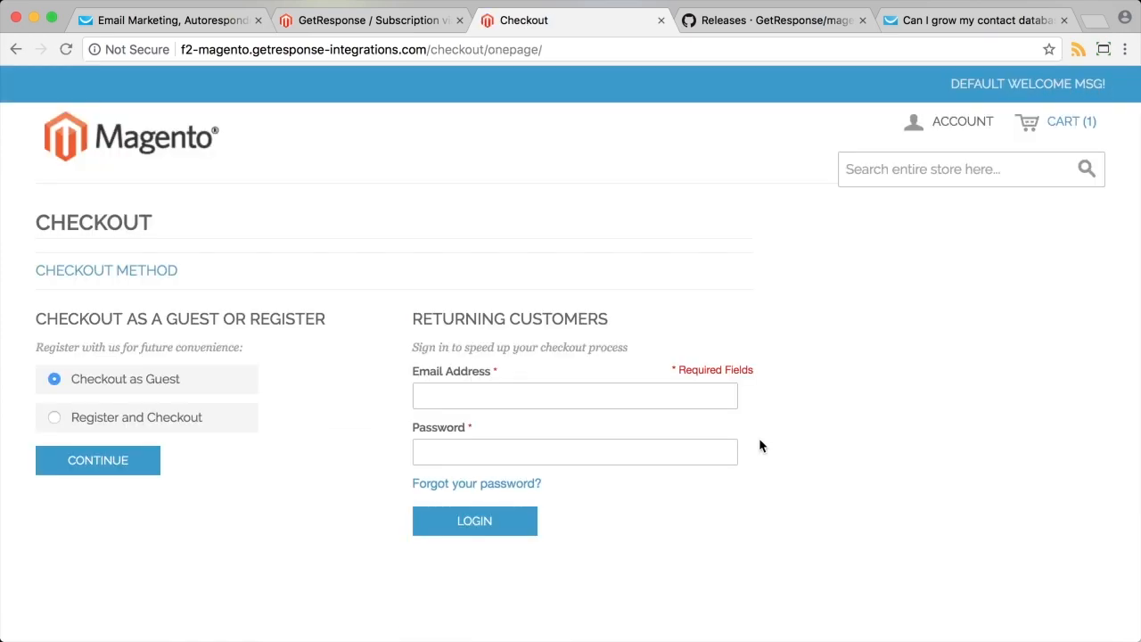
pyautogui.click(122, 417)
pyautogui.click(105, 382)
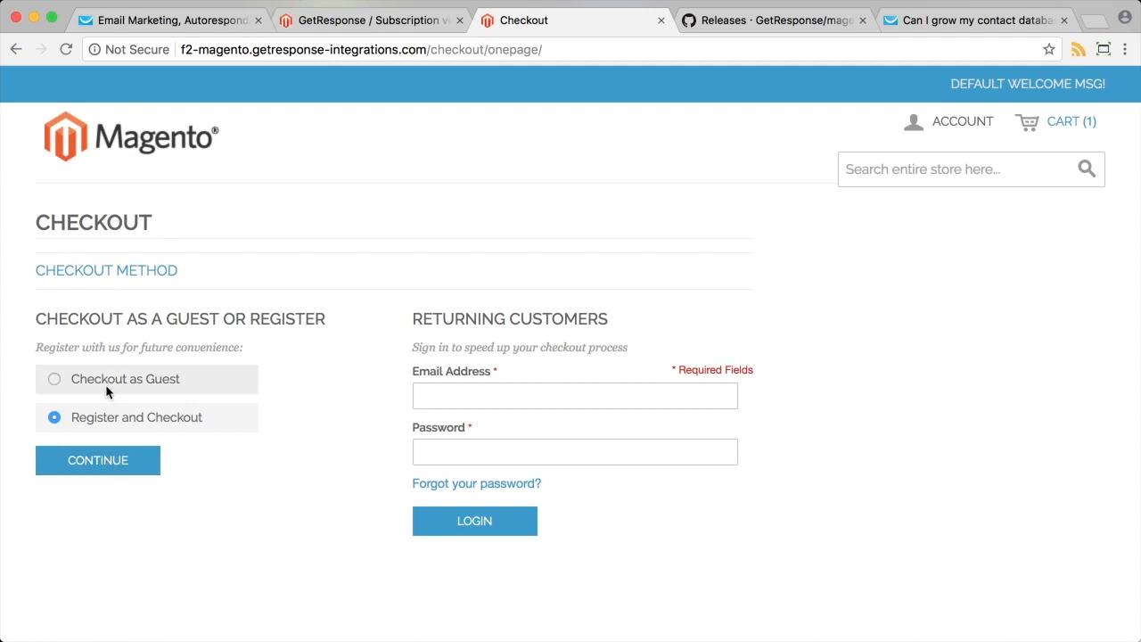
pyautogui.click(105, 470)
# Fill in the billing first and last name, e-mail address and street address.
pyautogui.click(205, 383)
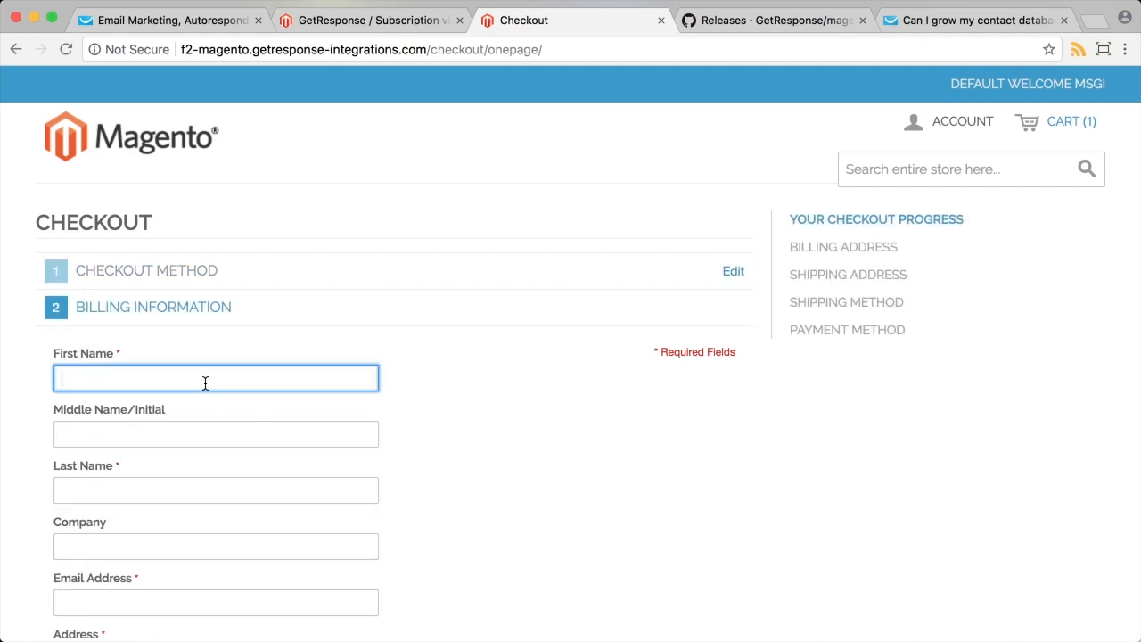
pyautogui.write('Abby')
pyautogui.press('Tab')
pyautogui.press('Tab')
pyautogui.write('Testing')
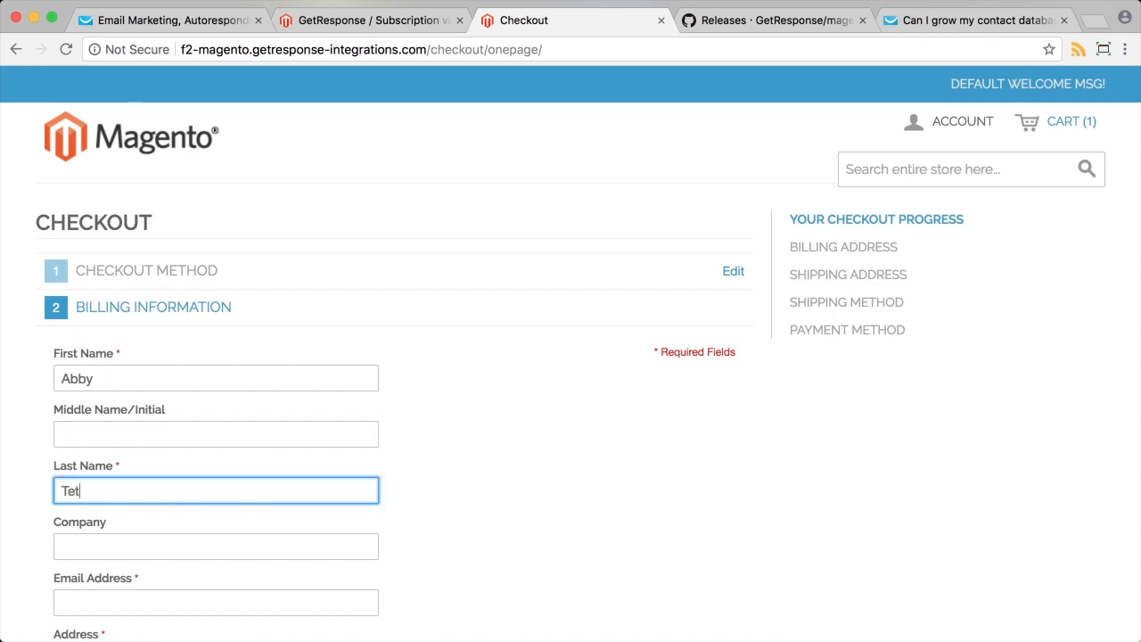
pyautogui.scroll(-3, 254, 411)
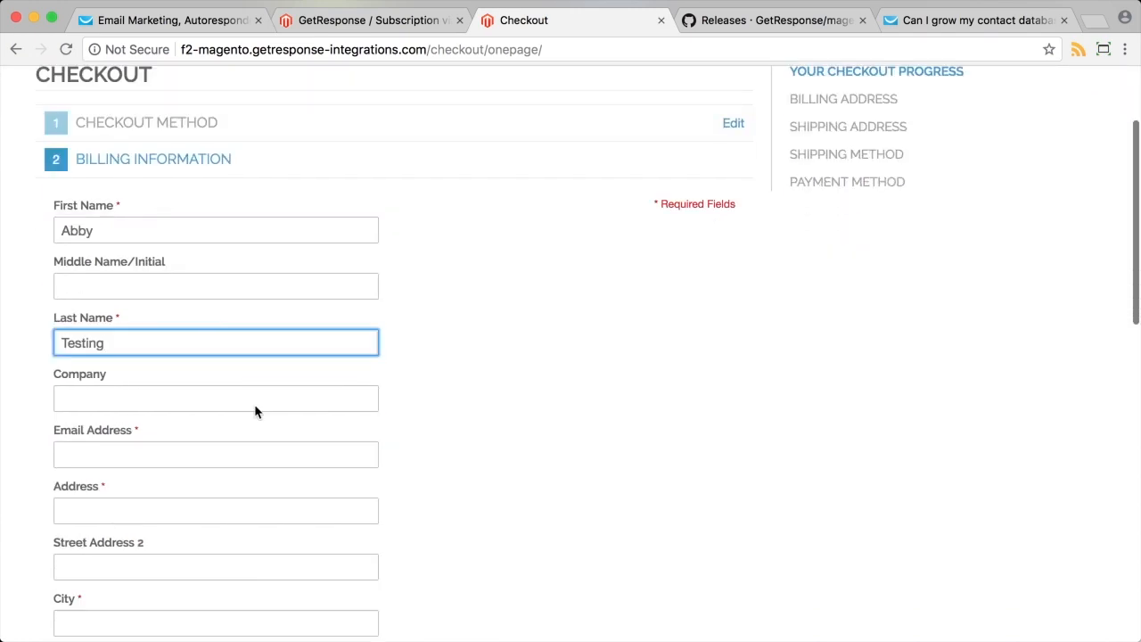
pyautogui.click(140, 433)
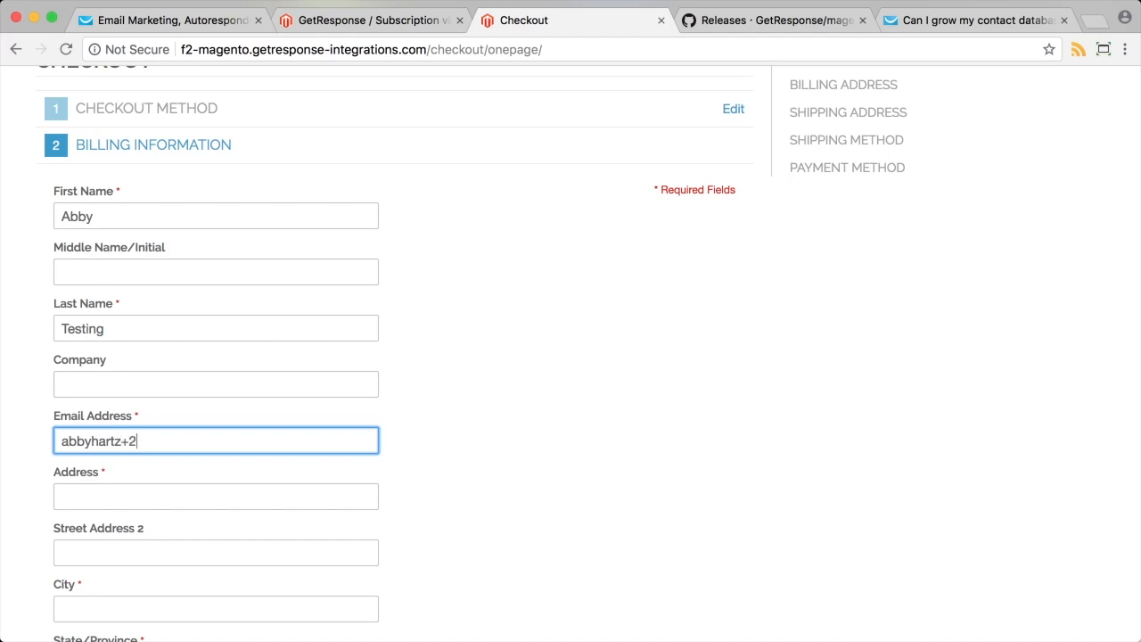
pyautogui.press('Tab')
pyautogui.write('12')
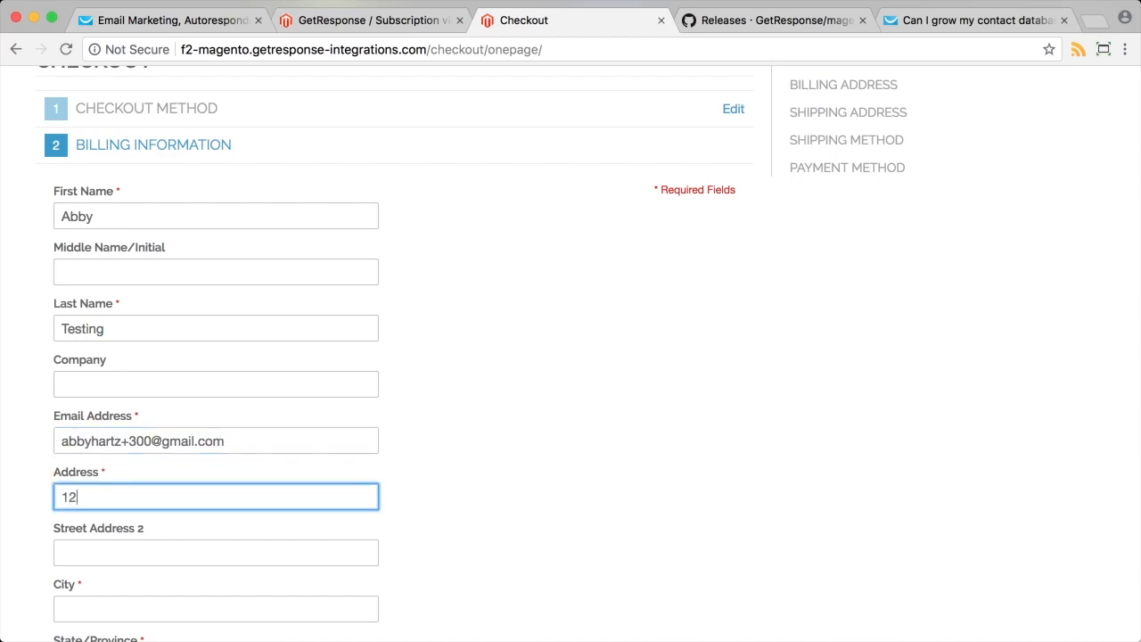
pyautogui.write('3 Sweets')
# Complete the billing city, state, zip code and telephone number.
pyautogui.scroll(-2, 152, 476)
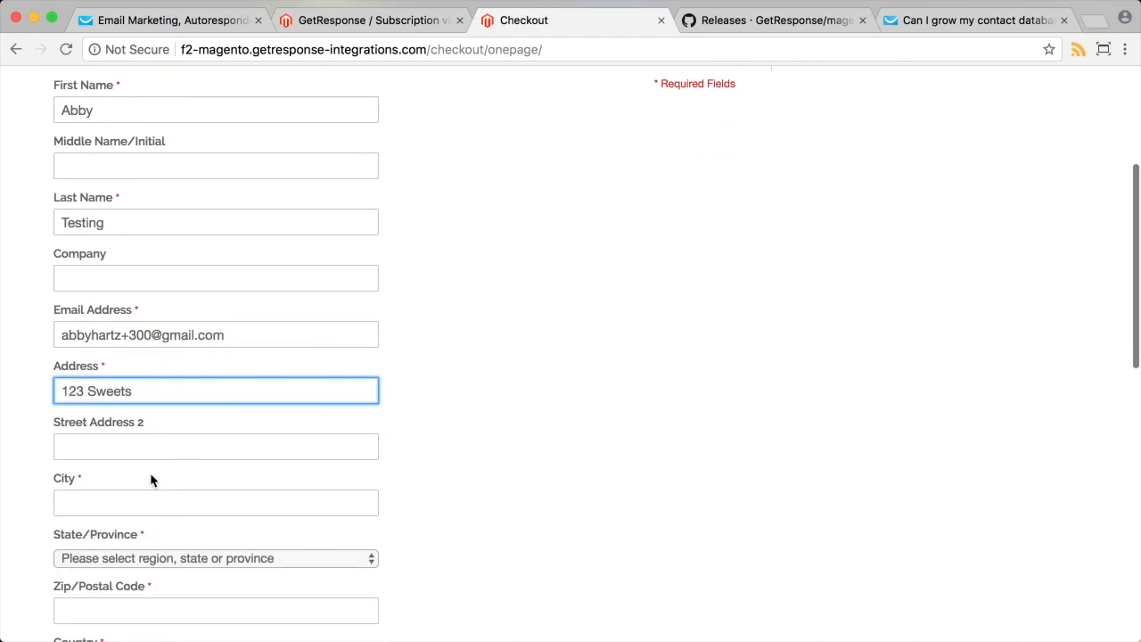
pyautogui.click(138, 498)
pyautogui.write('Arkansas')
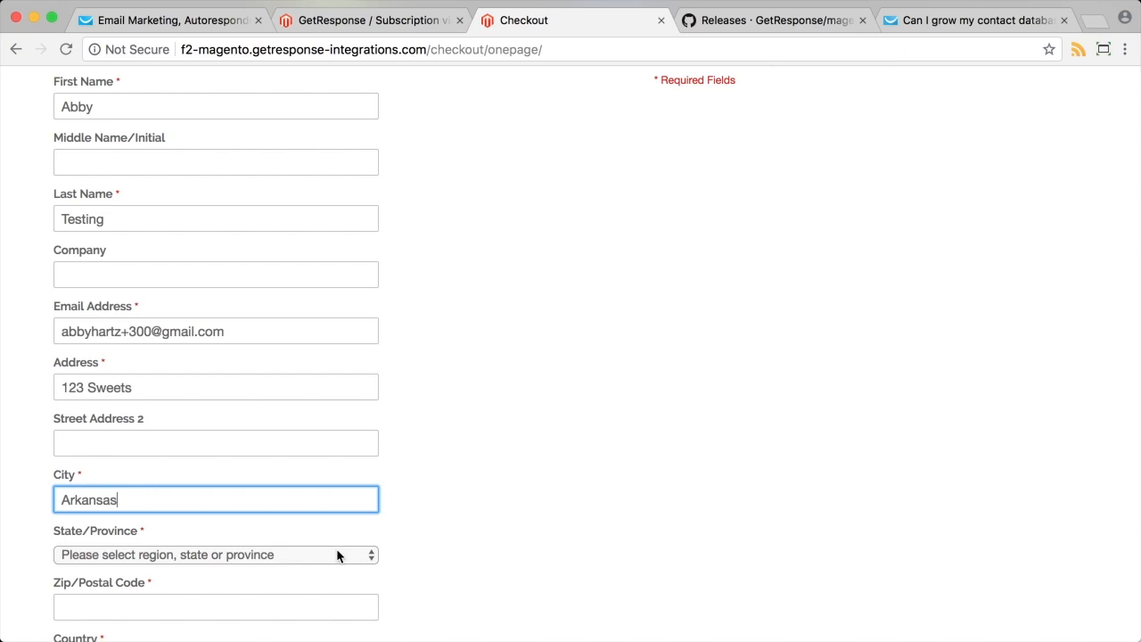
pyautogui.scroll(-1, 261, 508)
pyautogui.click(261, 508)
pyautogui.click(175, 551)
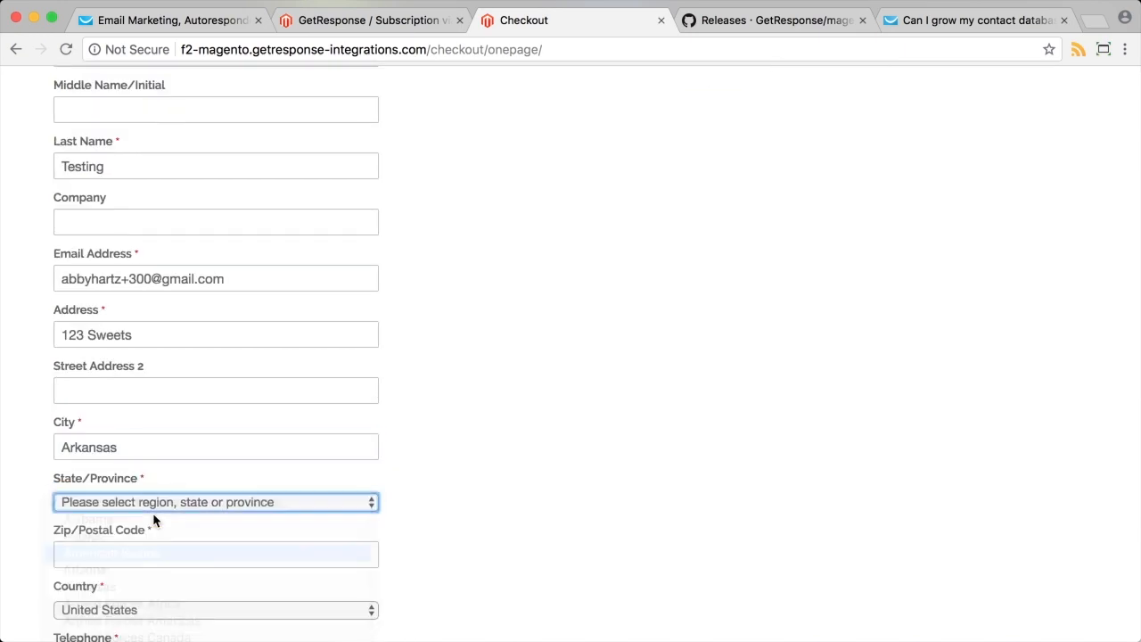
pyautogui.click(141, 558)
pyautogui.write('72')
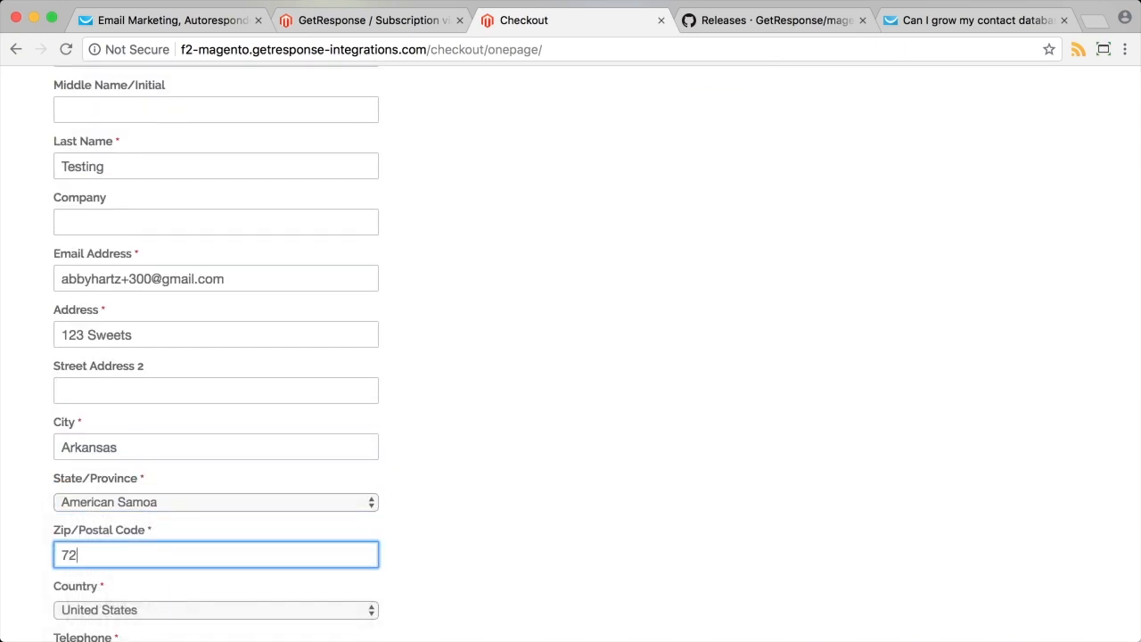
pyautogui.write('160')
pyautogui.scroll(-5, 558, 383)
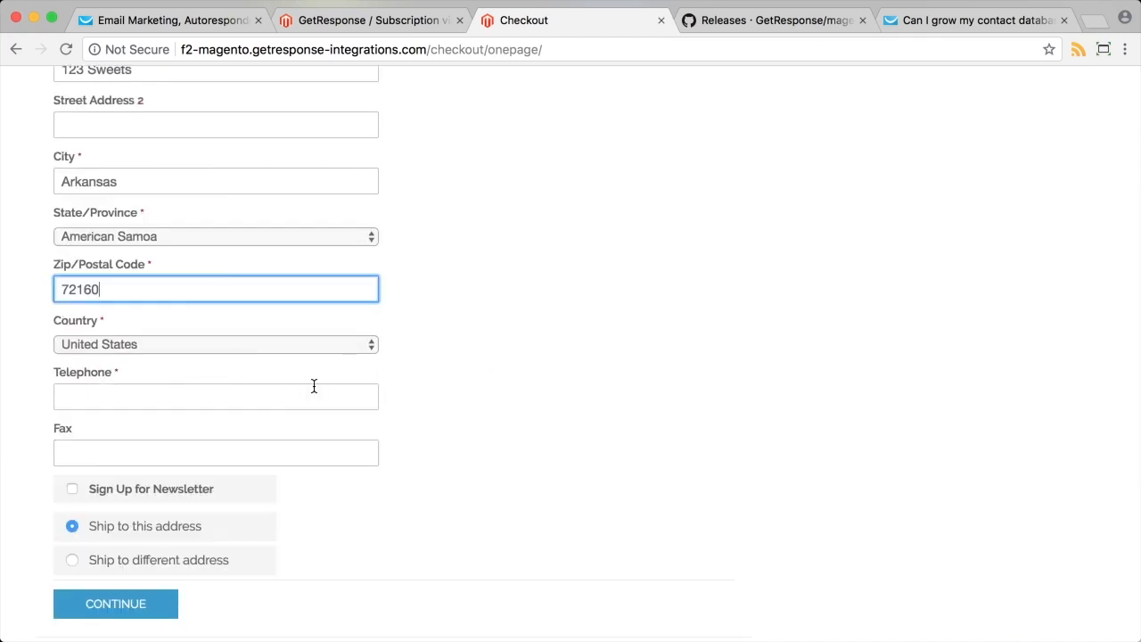
pyautogui.click(230, 403)
pyautogui.write('5555555')
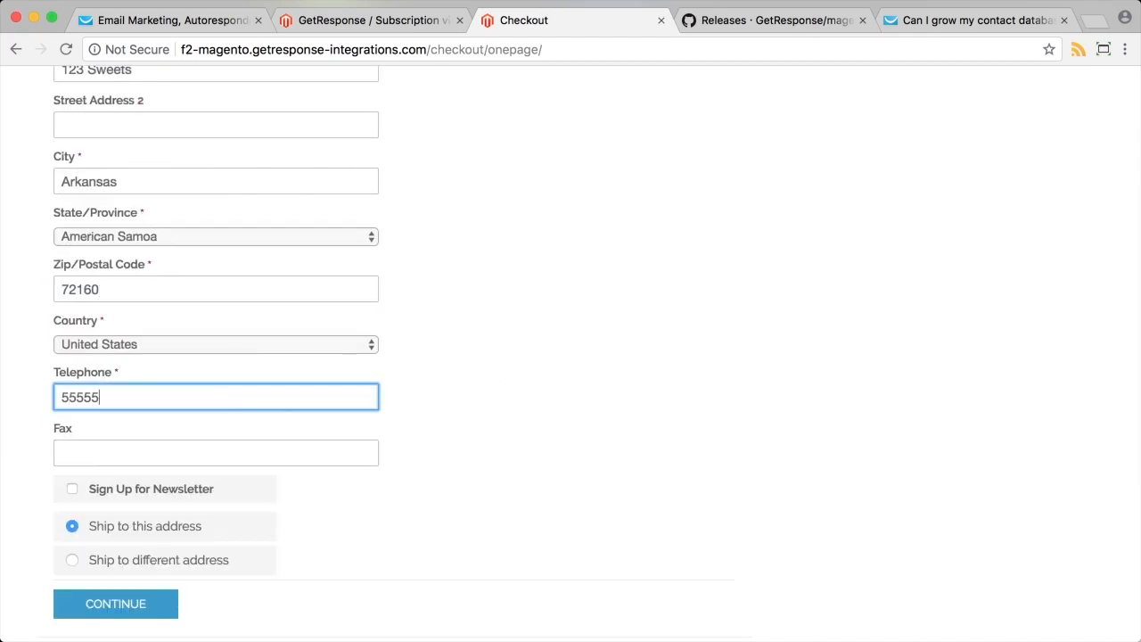
# Tick newsletter sign-up, use flat-rate shipping and Check / Money order, and place the order.
pyautogui.click(115, 496)
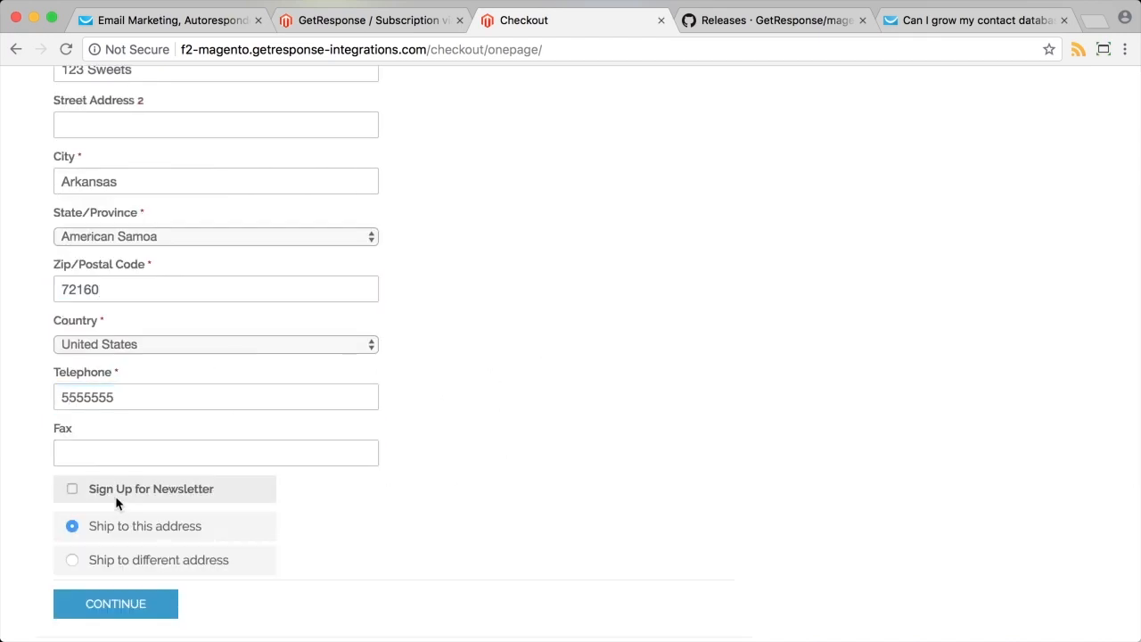
pyautogui.click(116, 608)
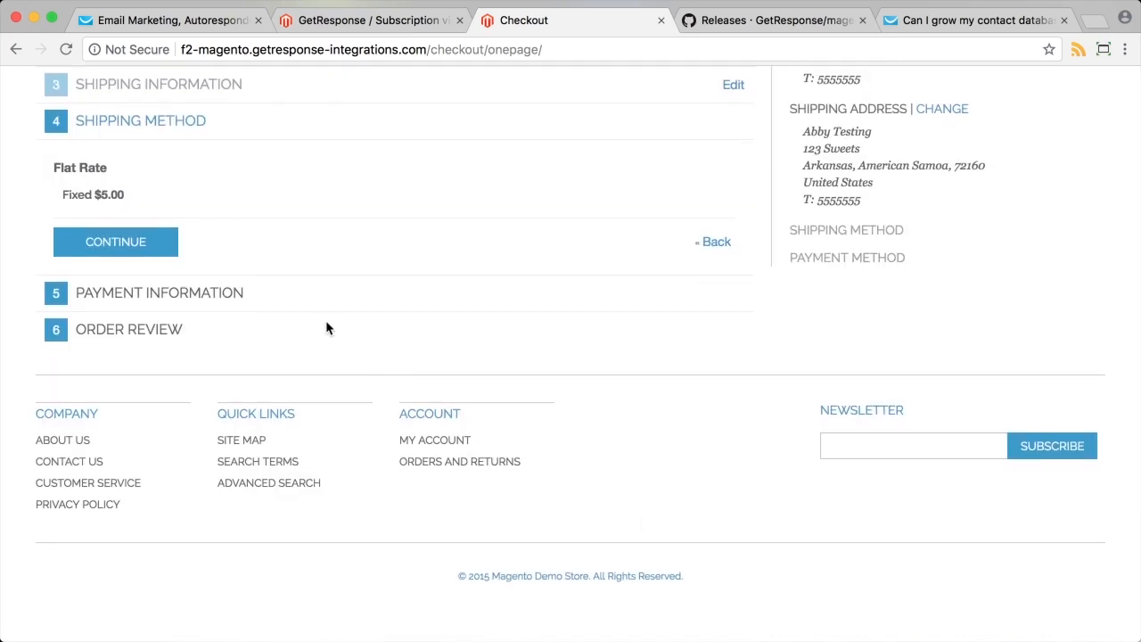
pyautogui.click(140, 258)
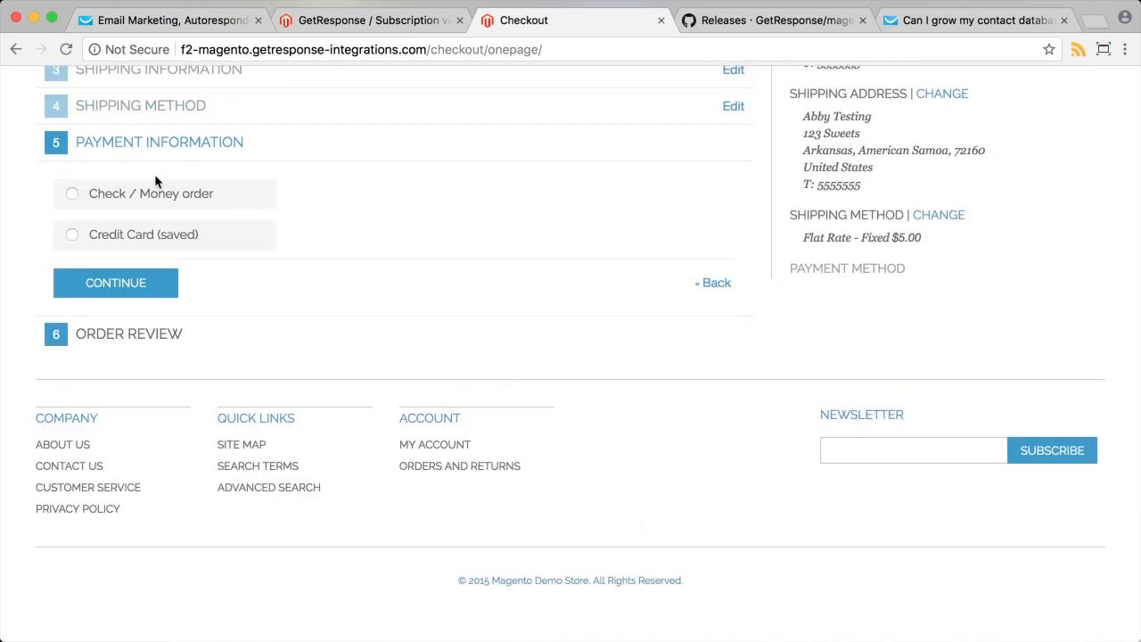
pyautogui.click(156, 191)
pyautogui.click(170, 283)
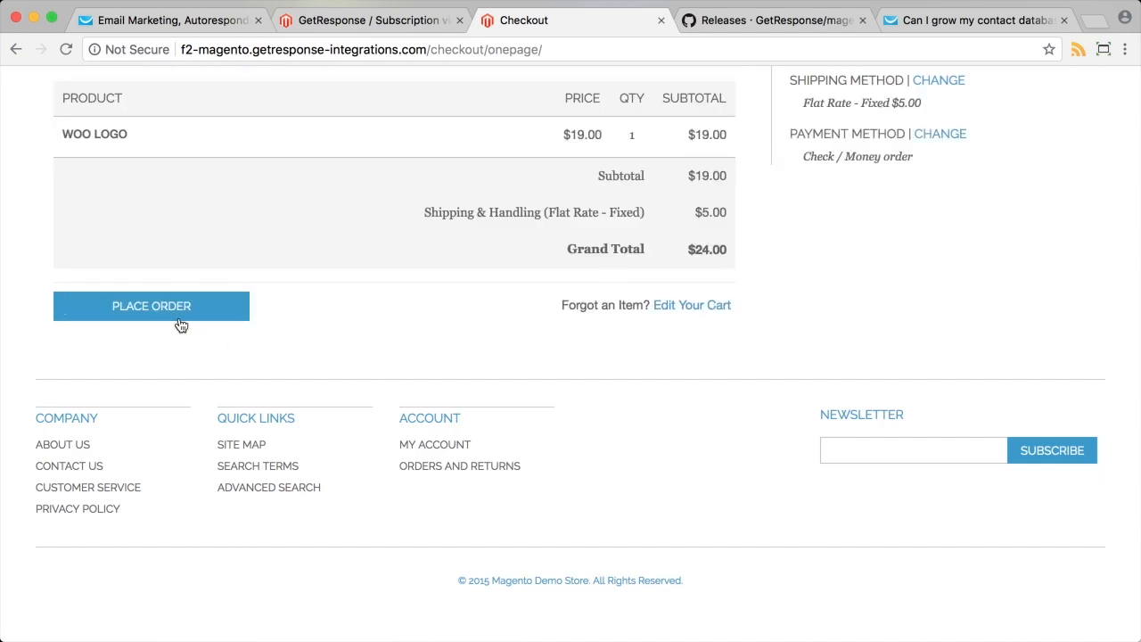
pyautogui.click(198, 306)
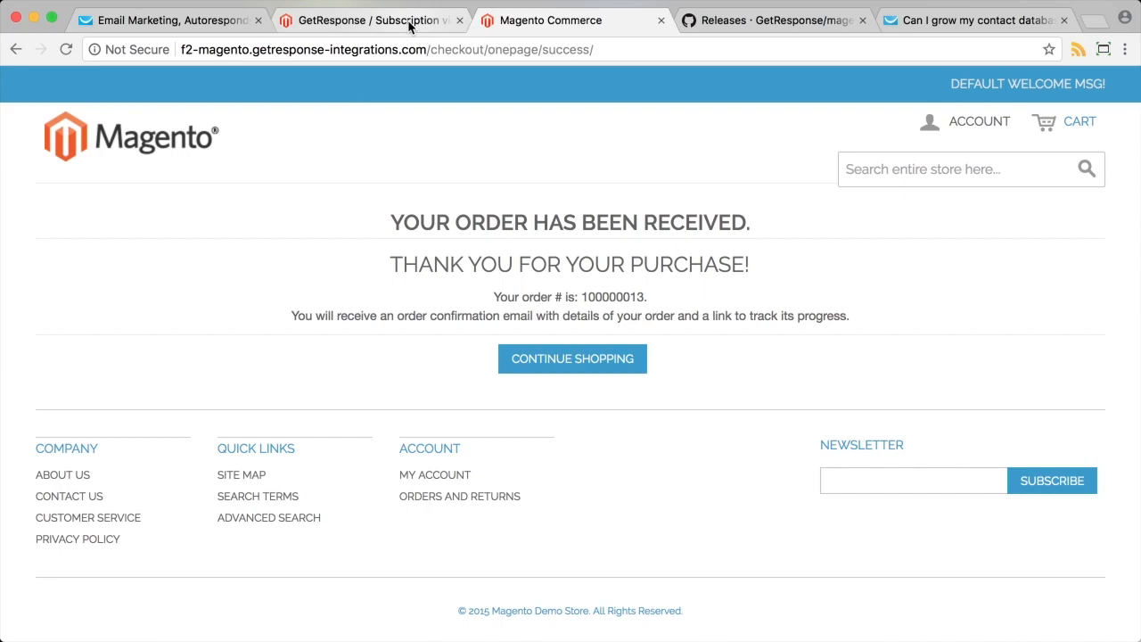
# Reload the admin subscription settings tab and open GetResponse > Add Contacts via GetResponse Forms.
pyautogui.click(350, 26)
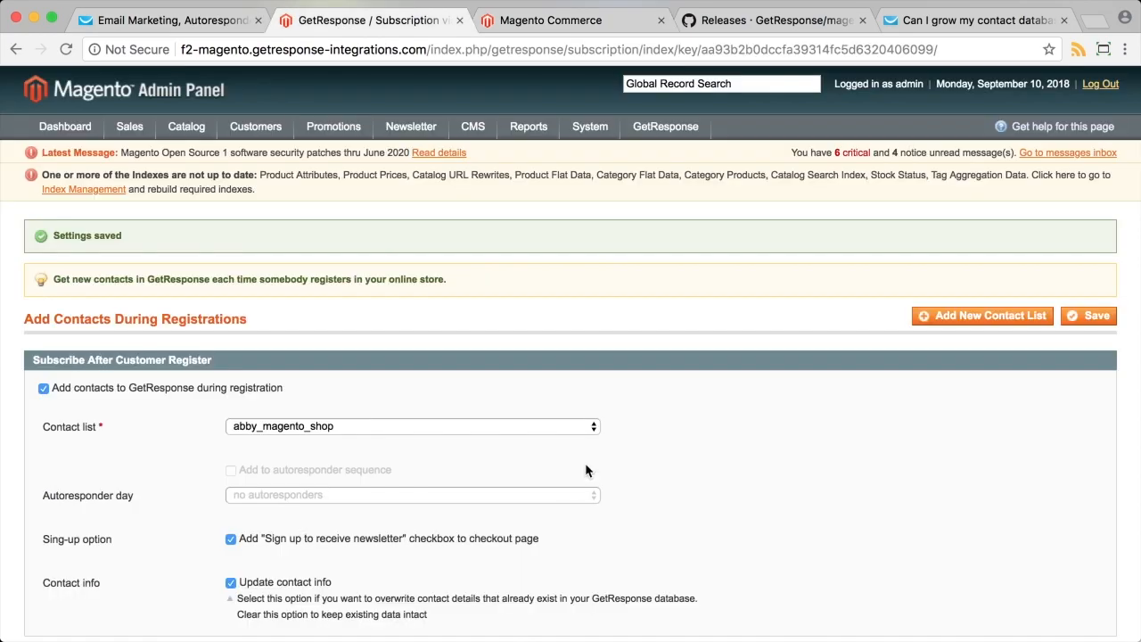
pyautogui.click(66, 49)
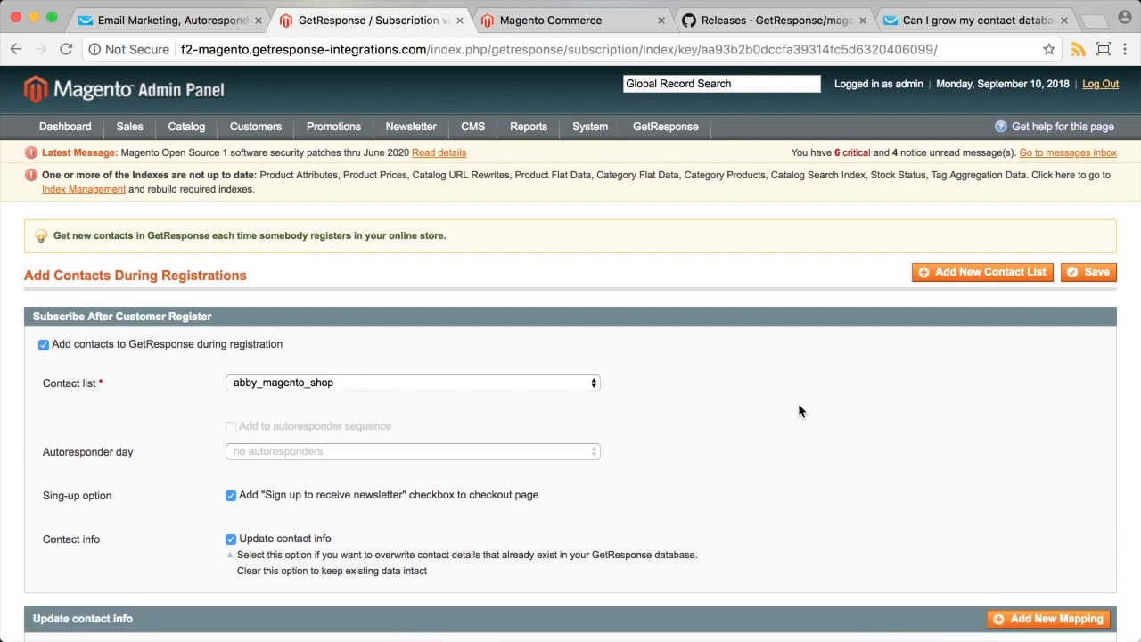
pyautogui.moveTo(681, 133)
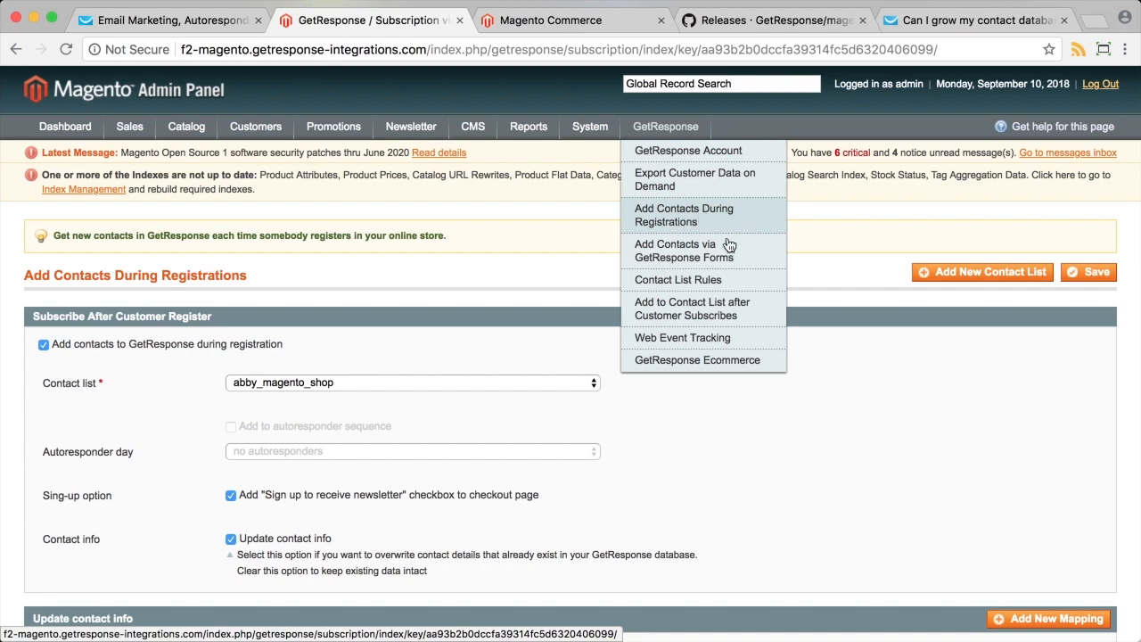
pyautogui.click(678, 261)
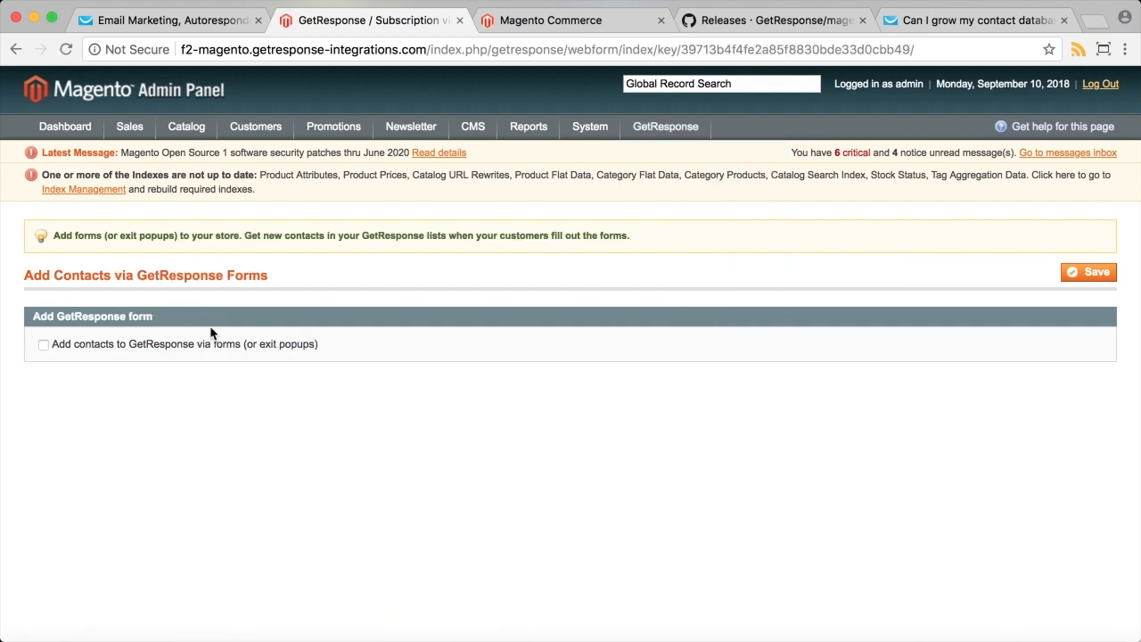
# Enable adding contacts via GetResponse forms and browse the form list, briefly checking the GetResponse tab.
pyautogui.click(159, 348)
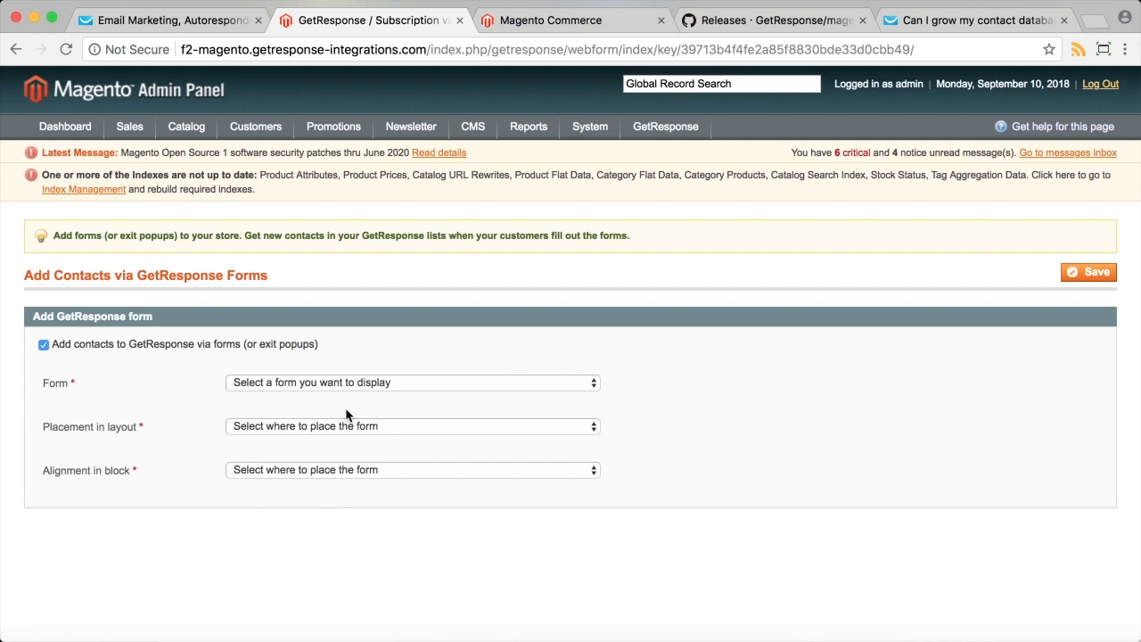
pyautogui.scroll(-1, 372, 428)
pyautogui.click(317, 341)
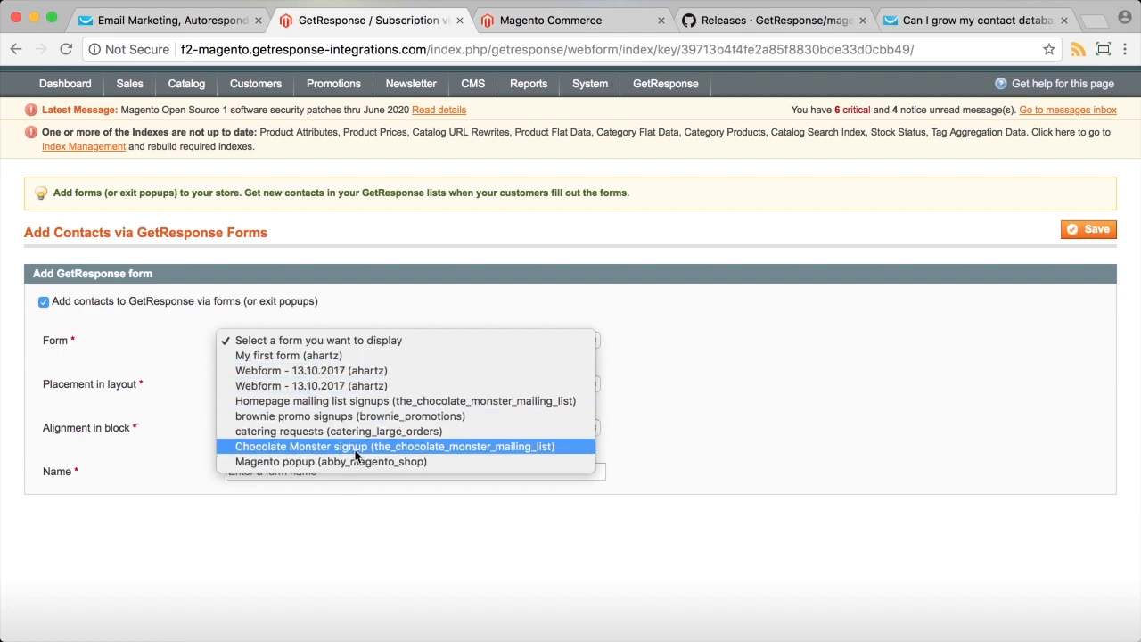
pyautogui.click(197, 27)
pyautogui.click(223, 25)
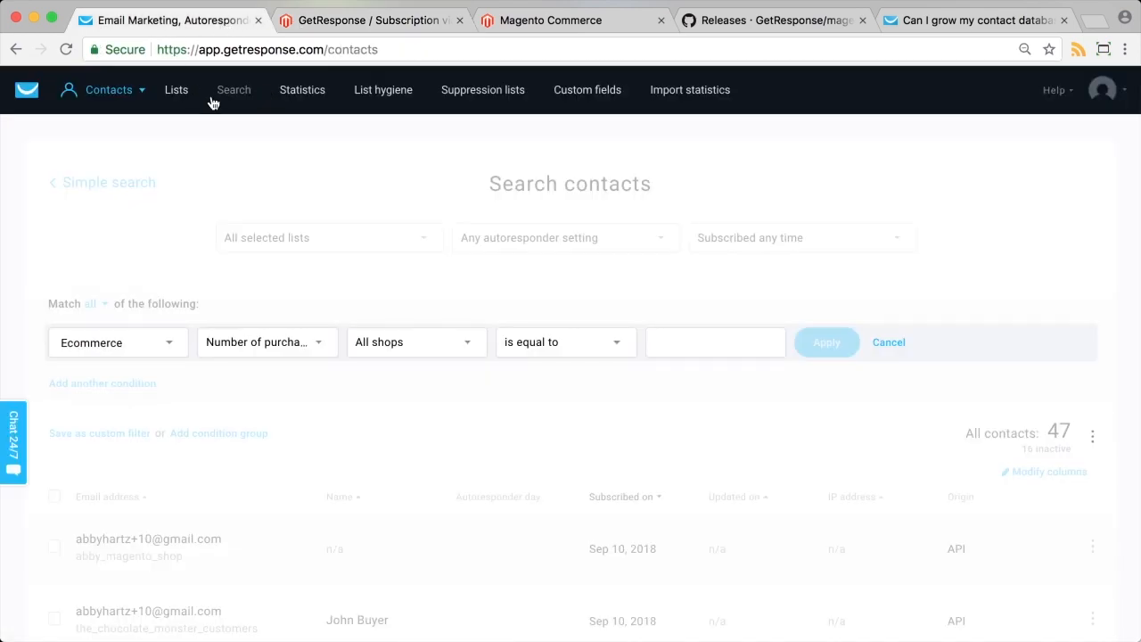
pyautogui.click(126, 90)
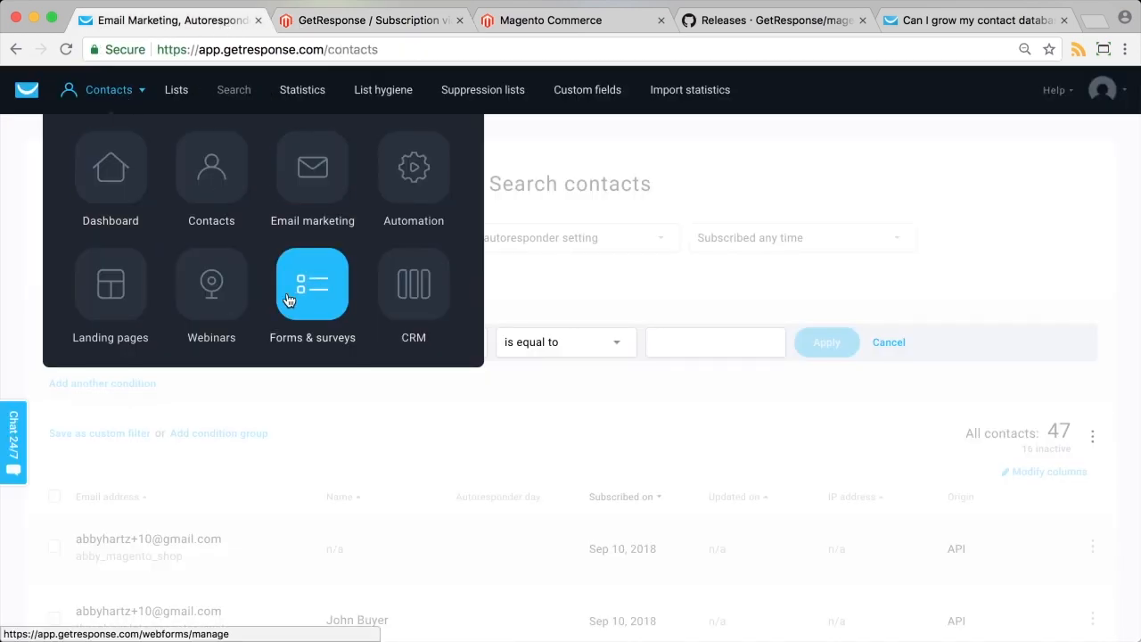
pyautogui.click(357, 27)
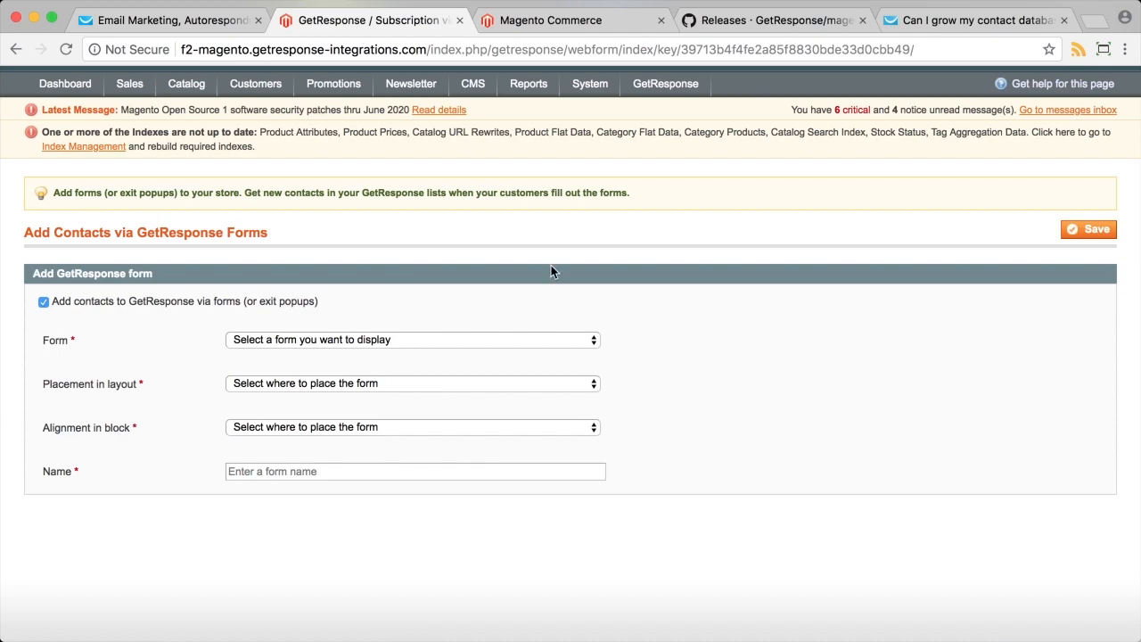
# Publish the Magento popup form in Content, aligned Top, named 'New form for Magento'.
pyautogui.click(365, 337)
pyautogui.click(325, 462)
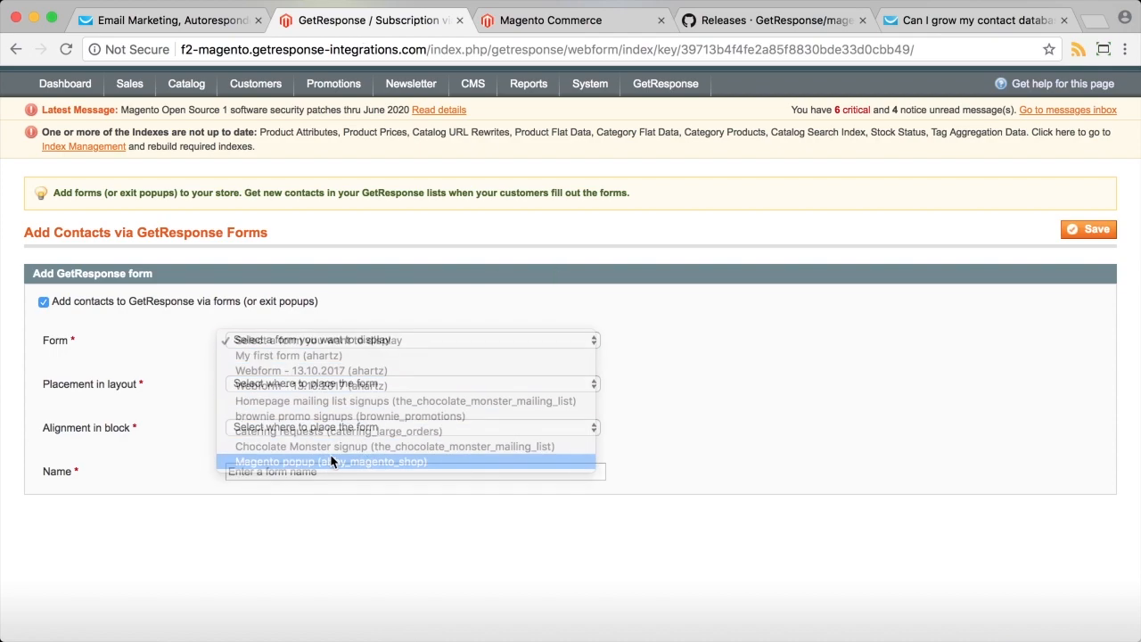
pyautogui.click(292, 385)
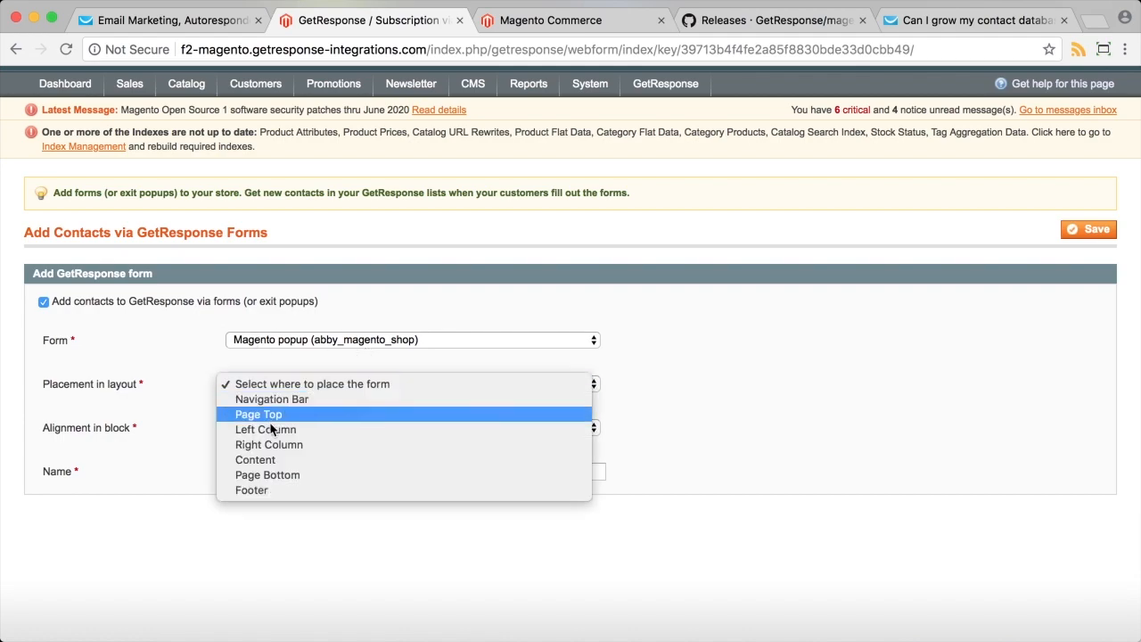
pyautogui.click(314, 462)
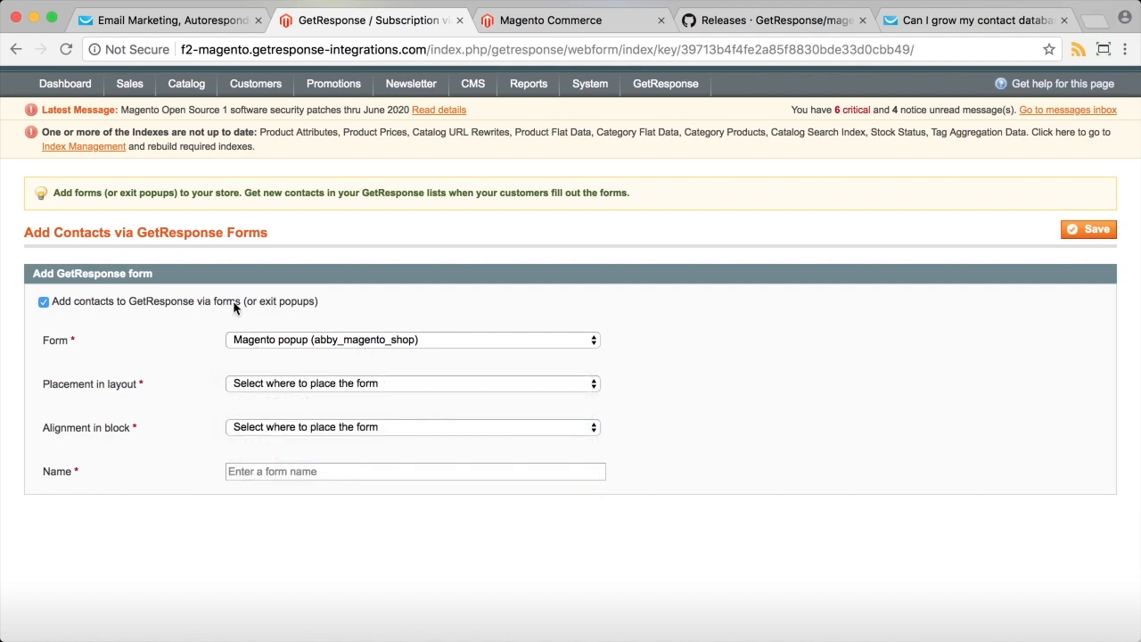
pyautogui.click(265, 430)
pyautogui.click(269, 457)
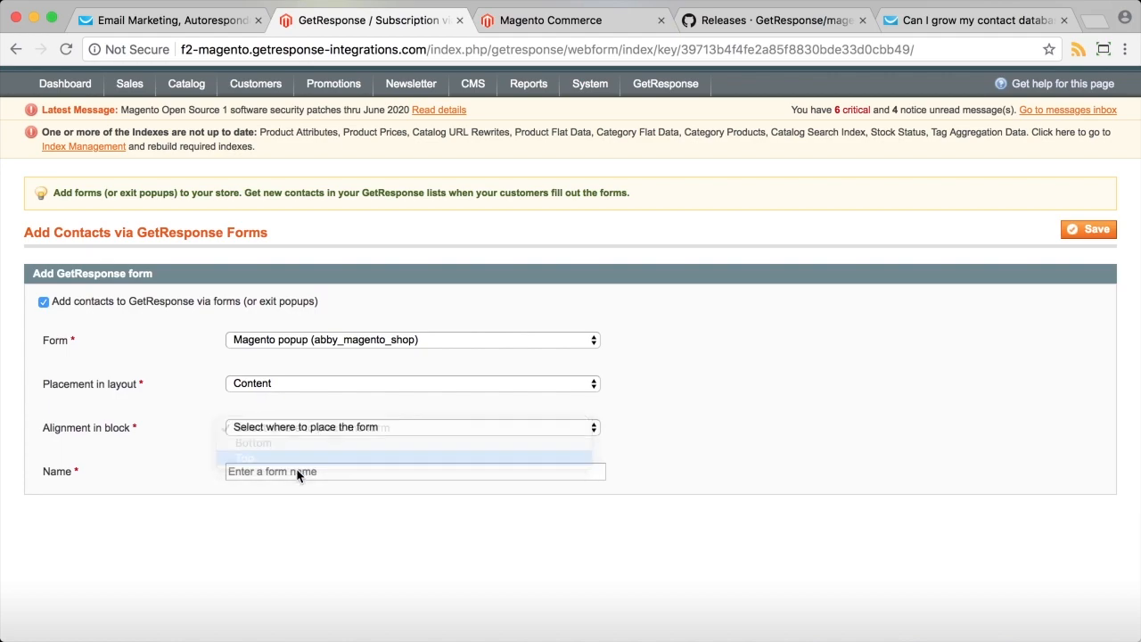
pyautogui.click(296, 469)
pyautogui.write('New form for Magento')
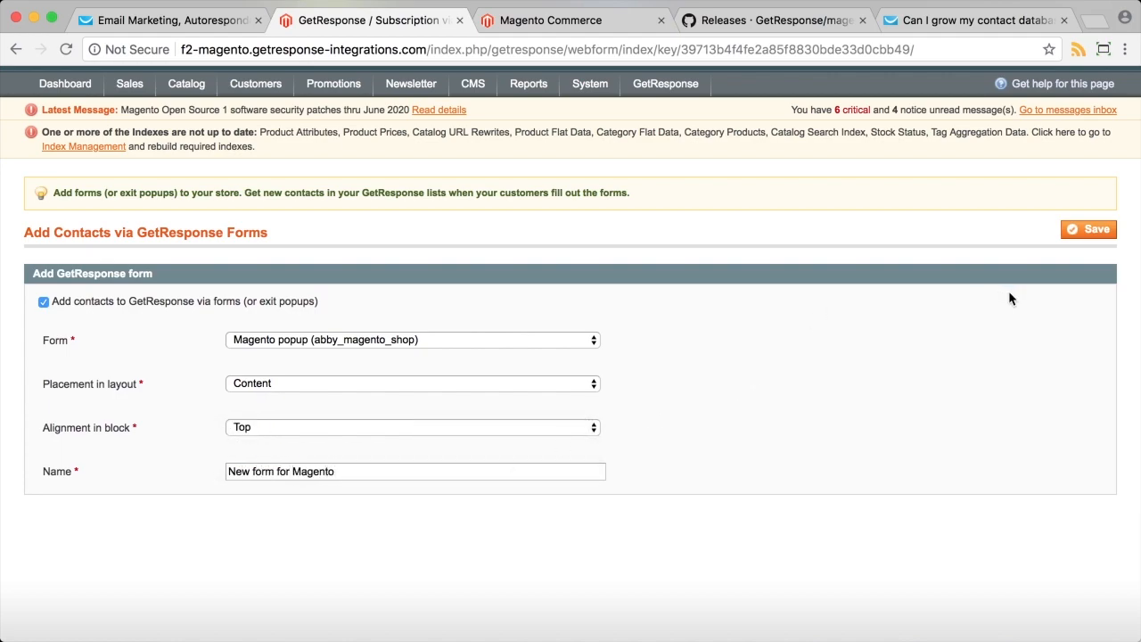
pyautogui.click(1080, 233)
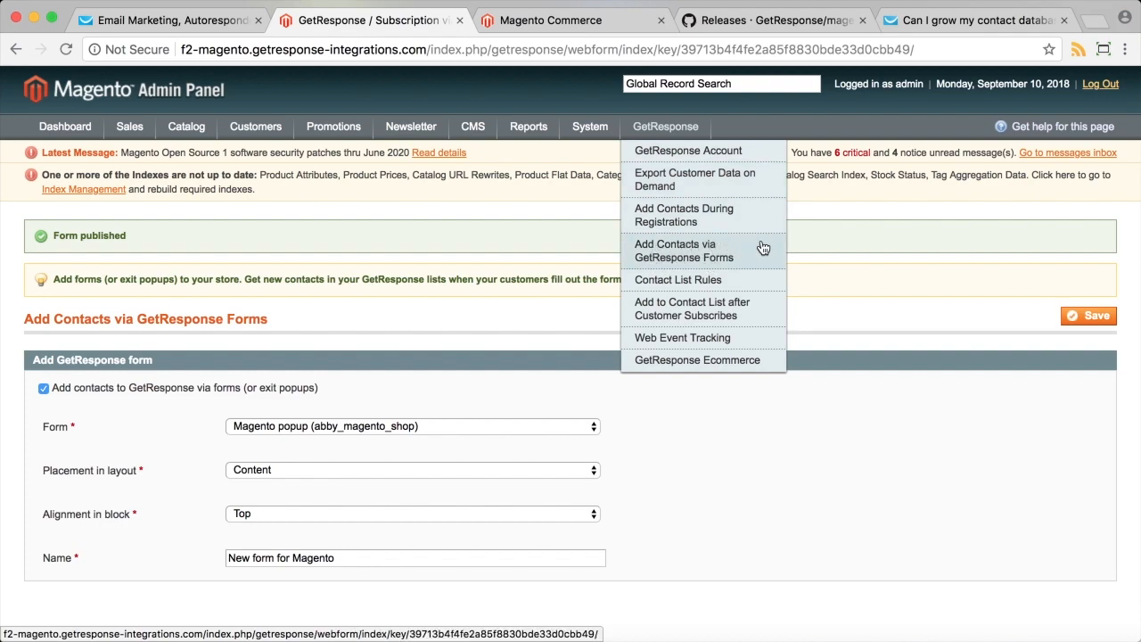
# Start a new contact list rule with Default Category as the trigger category.
pyautogui.click(704, 283)
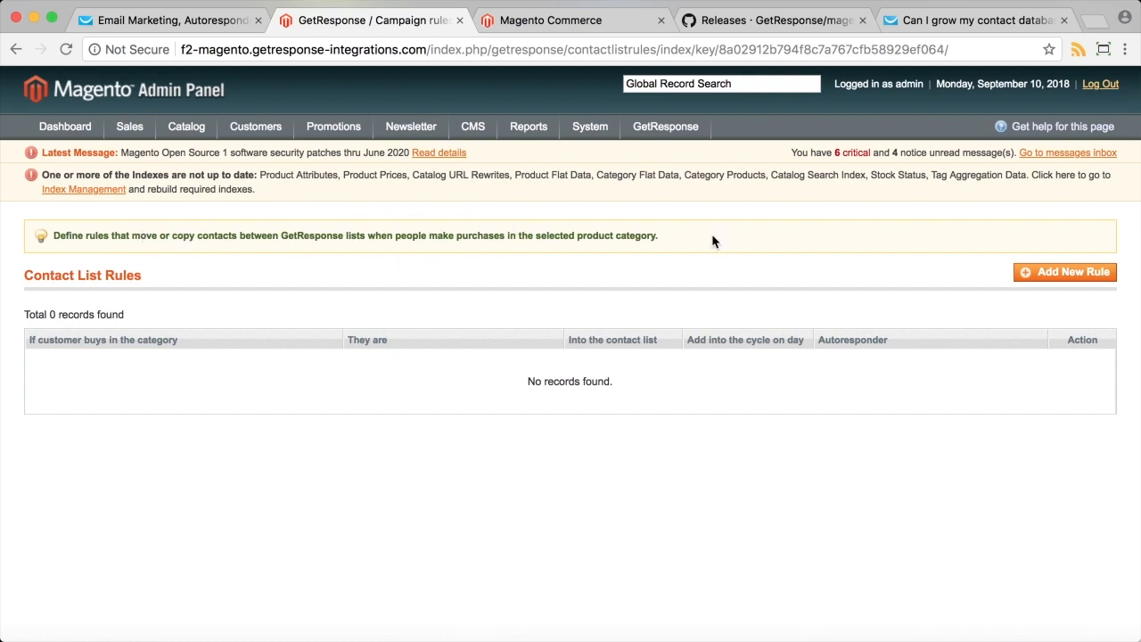
pyautogui.click(1038, 278)
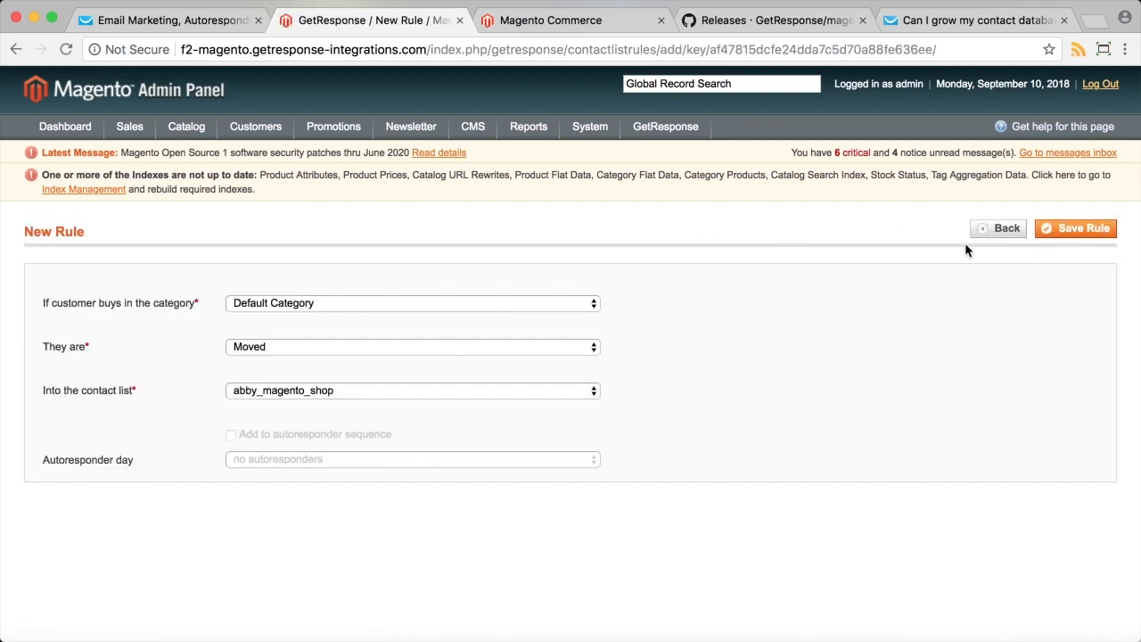
pyautogui.click(383, 304)
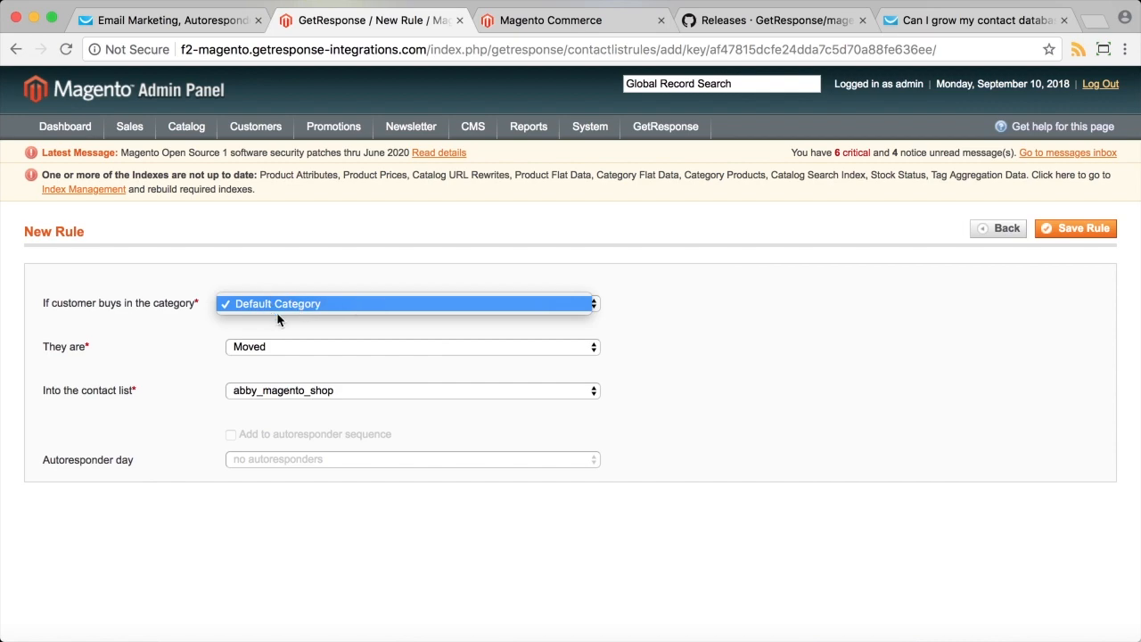
pyautogui.click(302, 303)
pyautogui.click(295, 303)
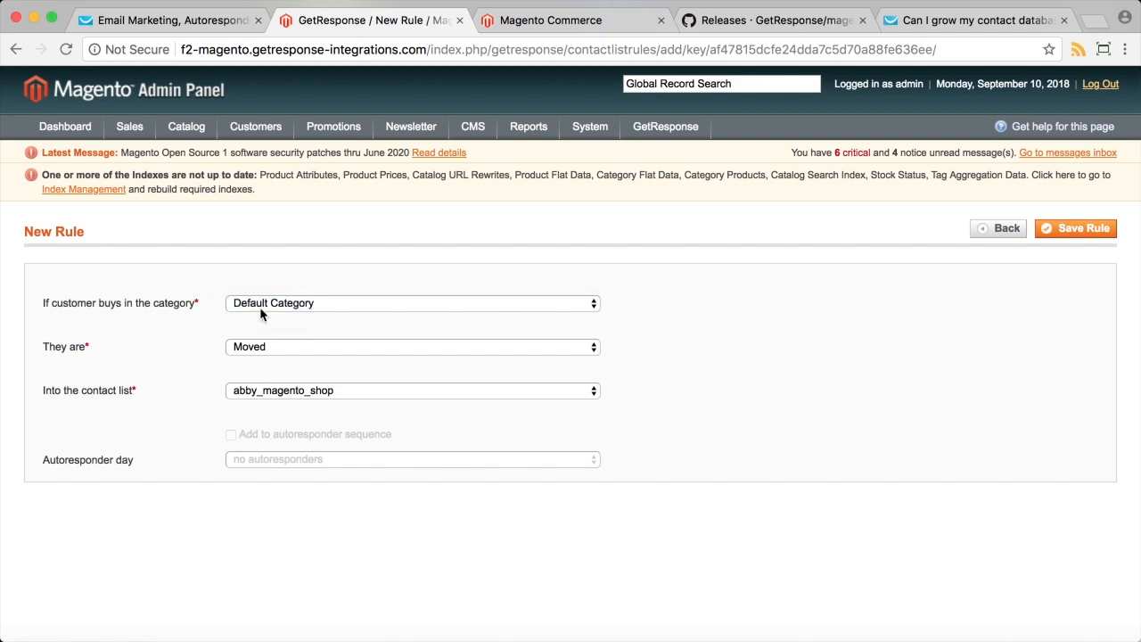
pyautogui.click(270, 305)
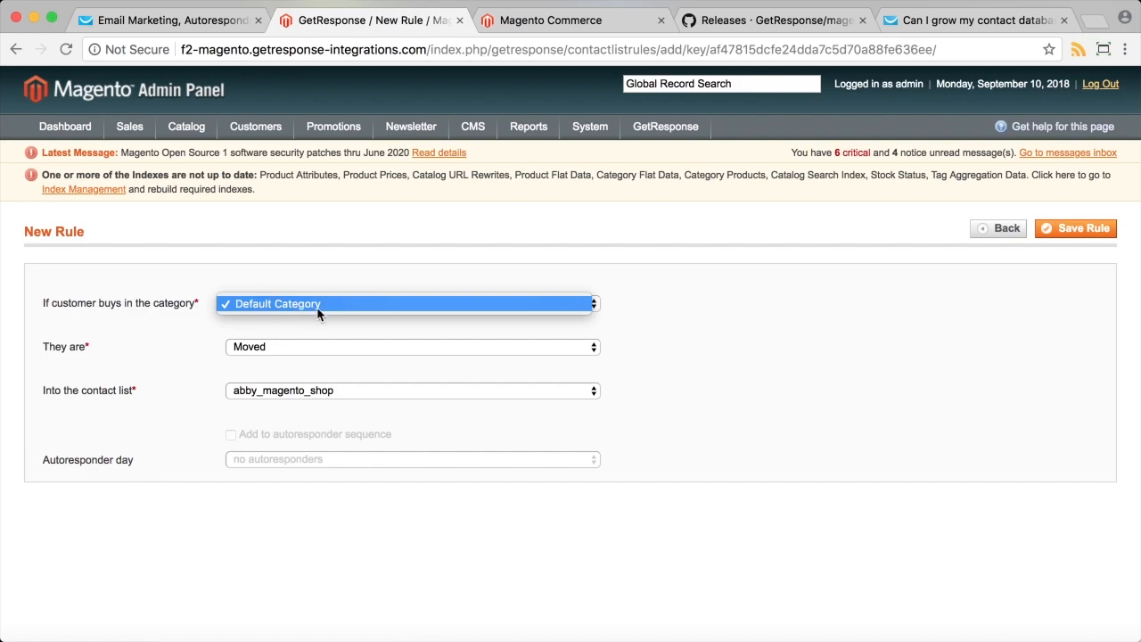
pyautogui.click(320, 299)
# Keep contacts Moved into the abby_magento_shop contact list.
pyautogui.click(286, 346)
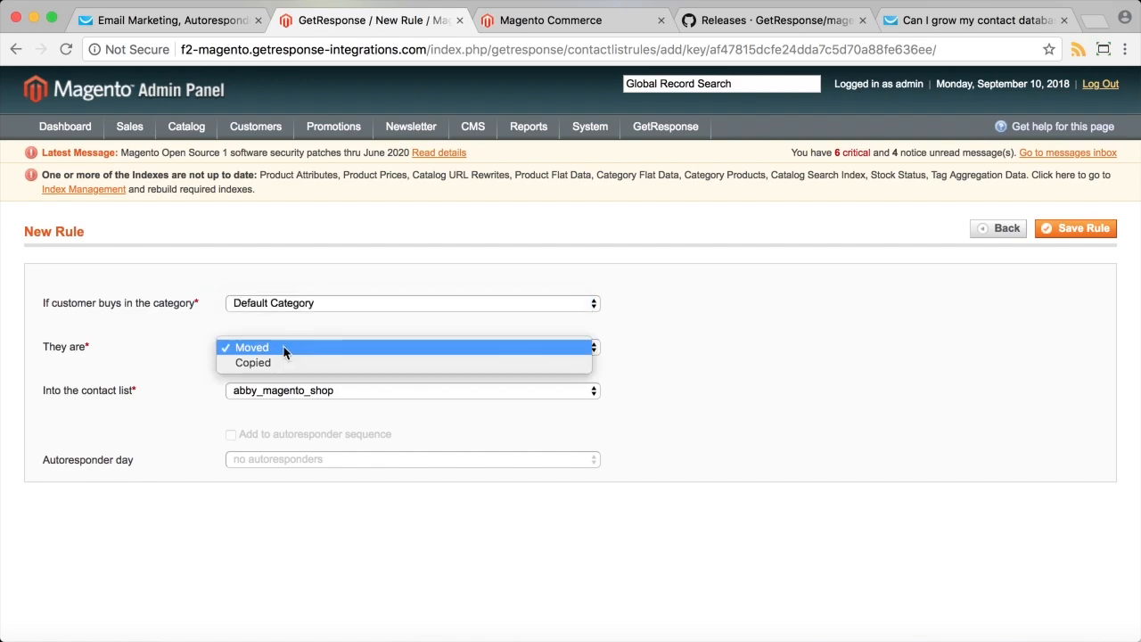
pyautogui.click(325, 393)
pyautogui.click(326, 394)
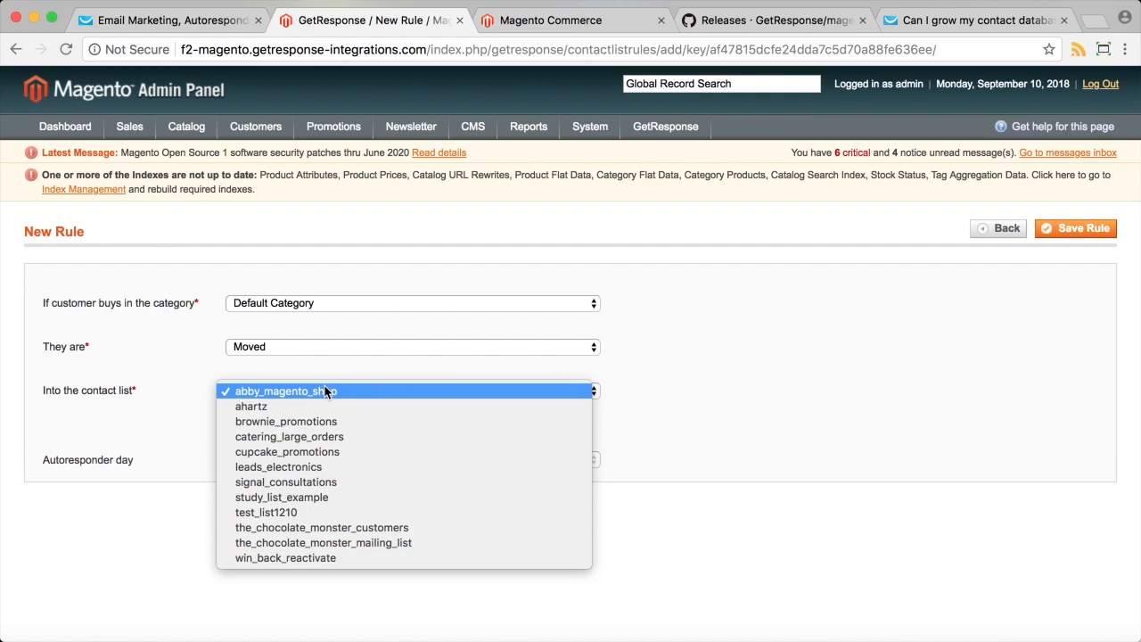
pyautogui.click(312, 346)
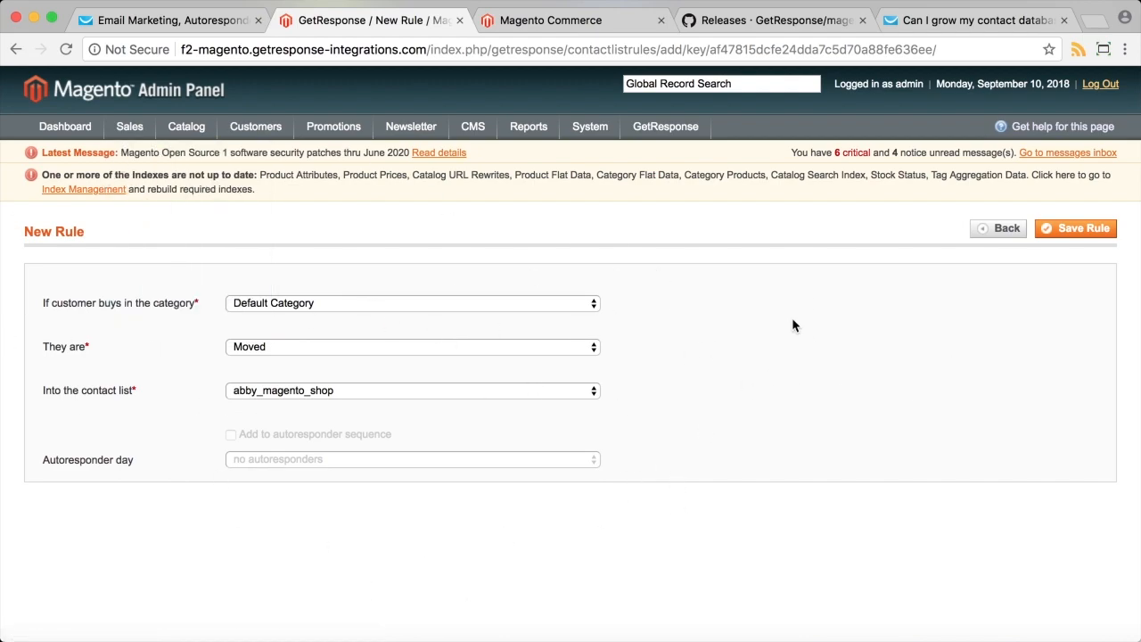
pyautogui.moveTo(665, 127)
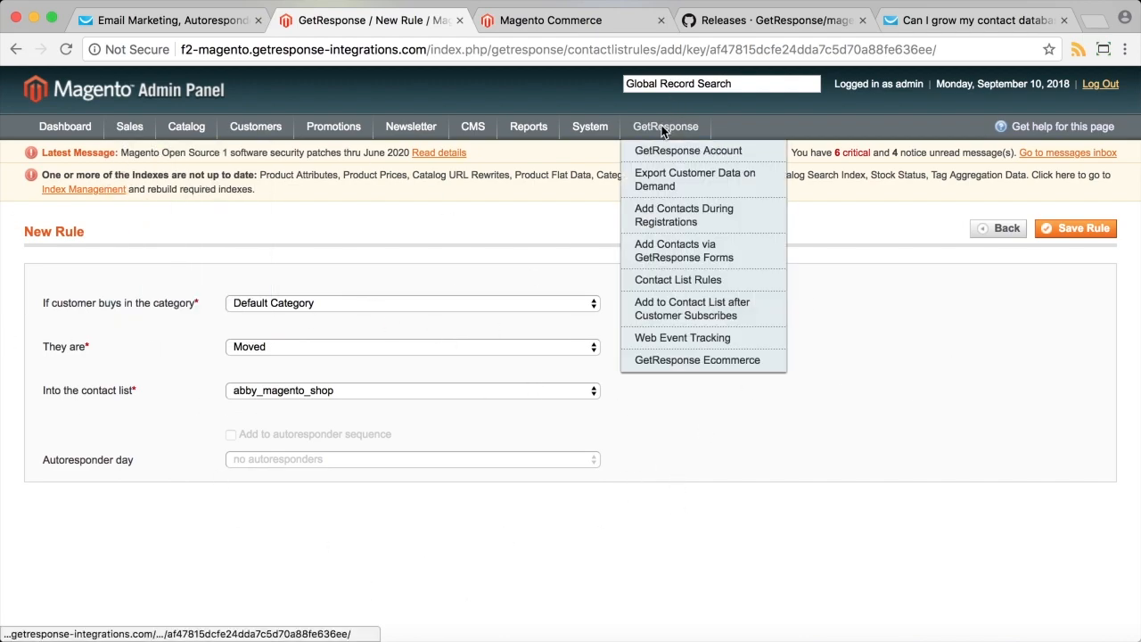
# Enable adding newsletter subscribers to a contact list and choose abby_magento_shop.
pyautogui.click(729, 322)
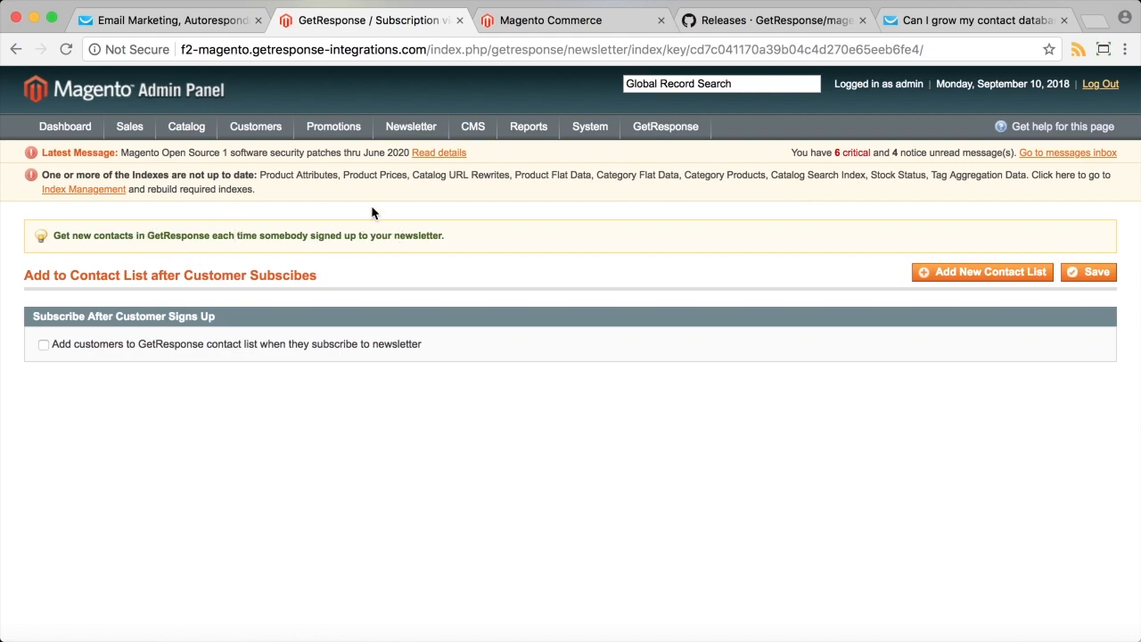
pyautogui.click(258, 349)
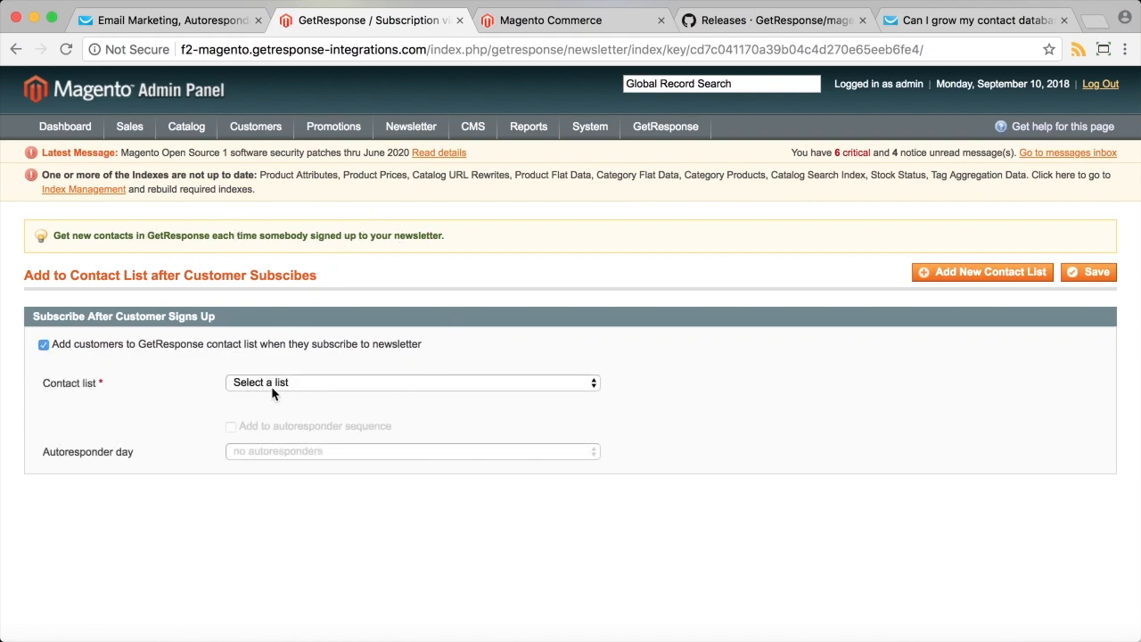
pyautogui.click(358, 381)
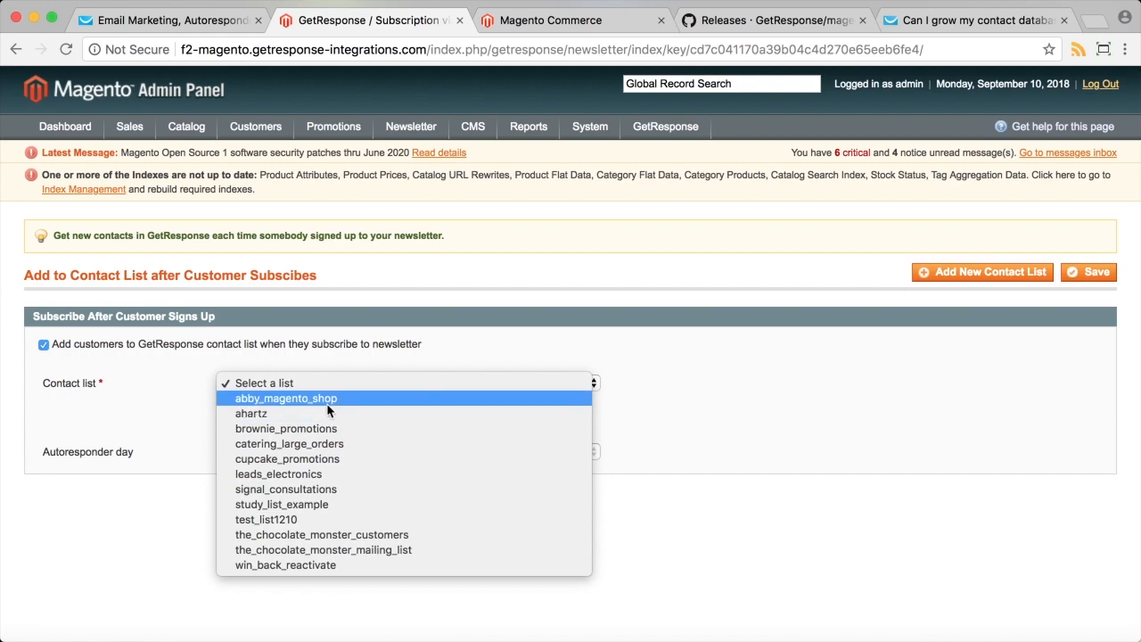
pyautogui.click(323, 399)
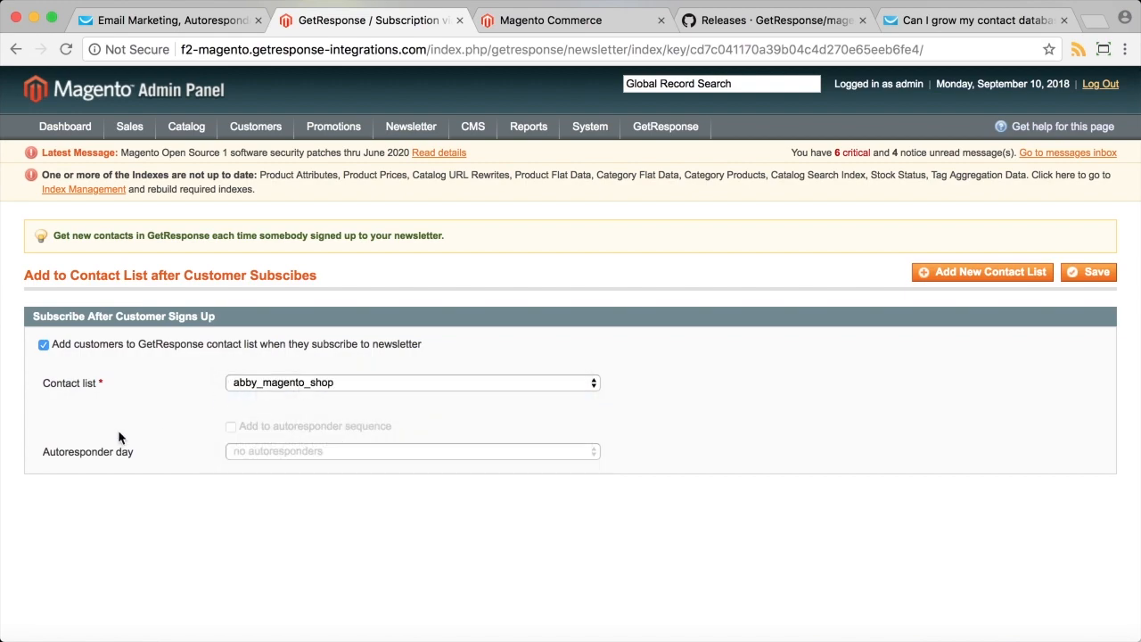
# Switch the list to the_chocolate_monster_mailing_list, then turn subscriber adding back off.
pyautogui.click(306, 391)
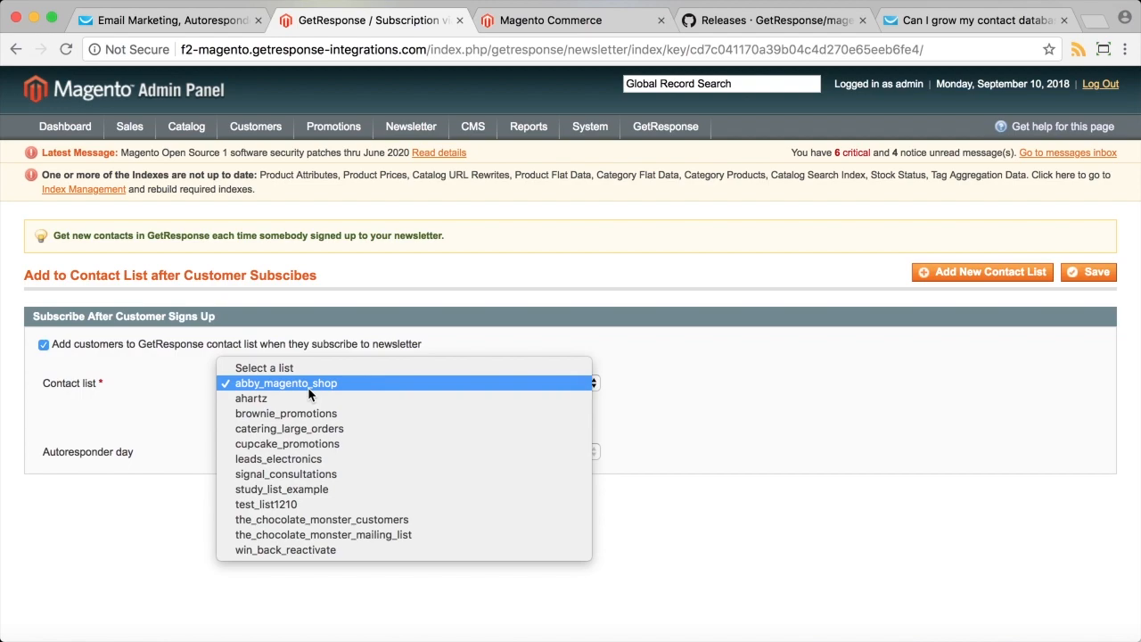
pyautogui.click(310, 385)
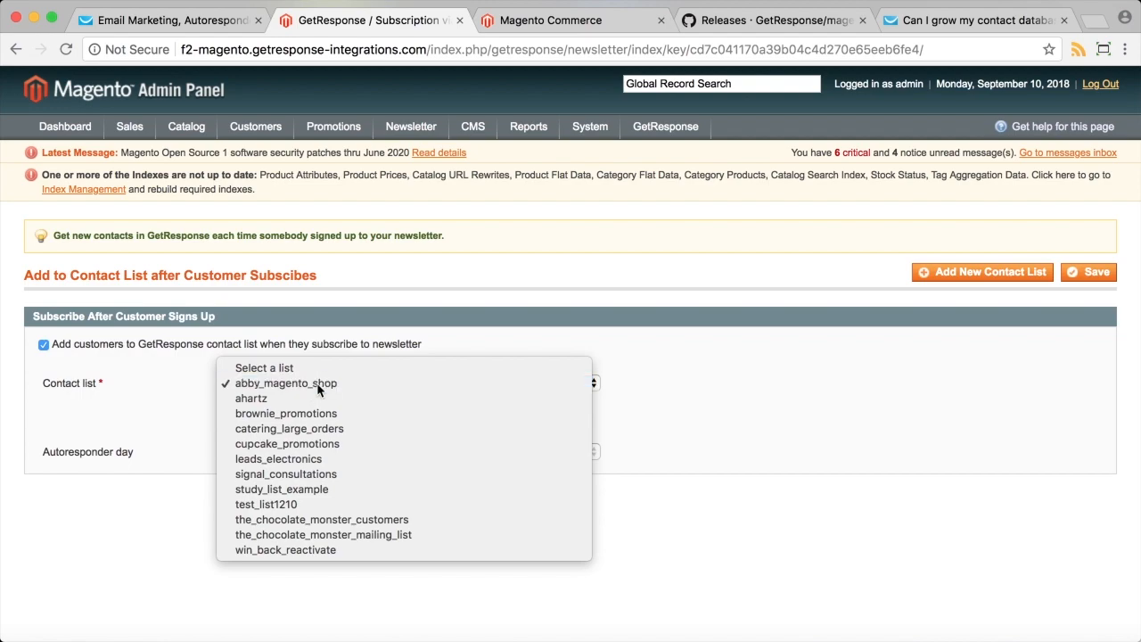
pyautogui.click(335, 383)
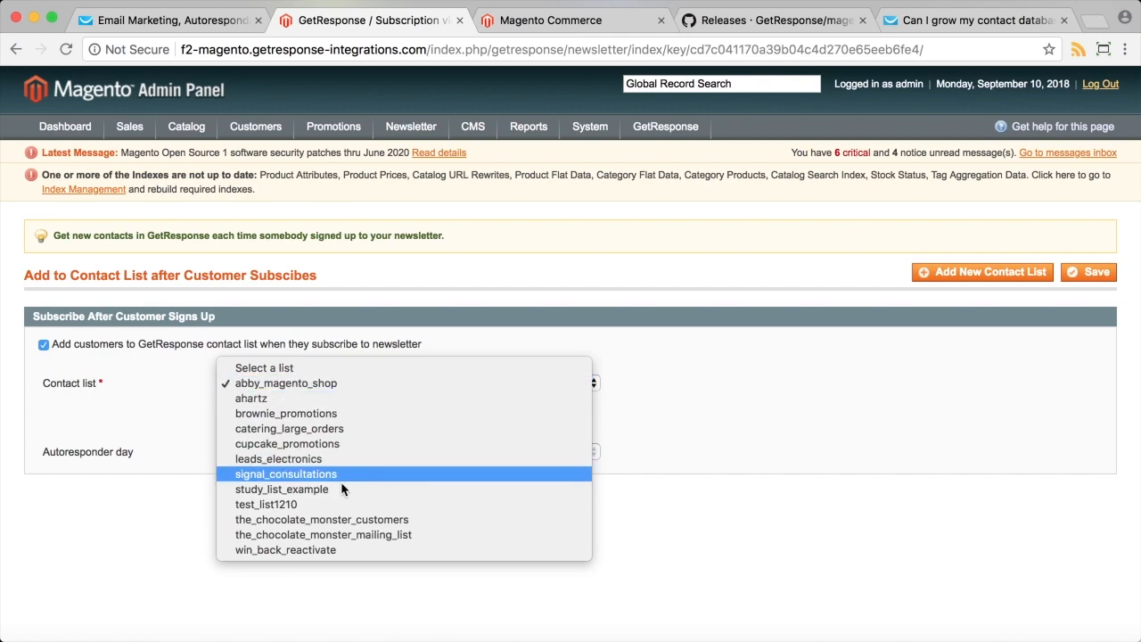
pyautogui.click(541, 535)
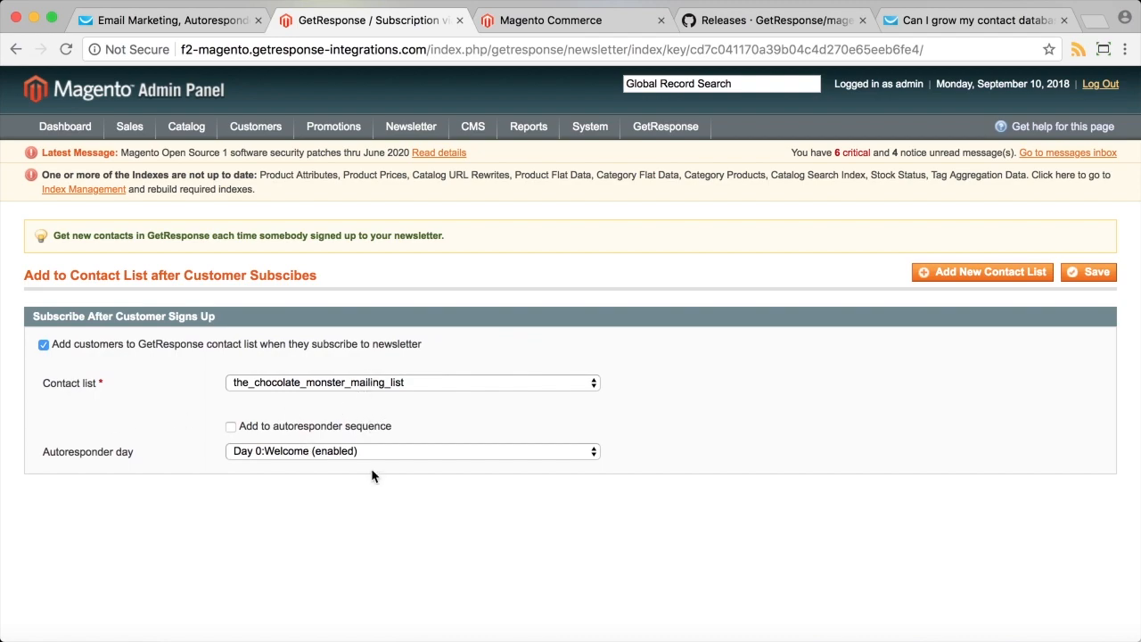
pyautogui.click(43, 344)
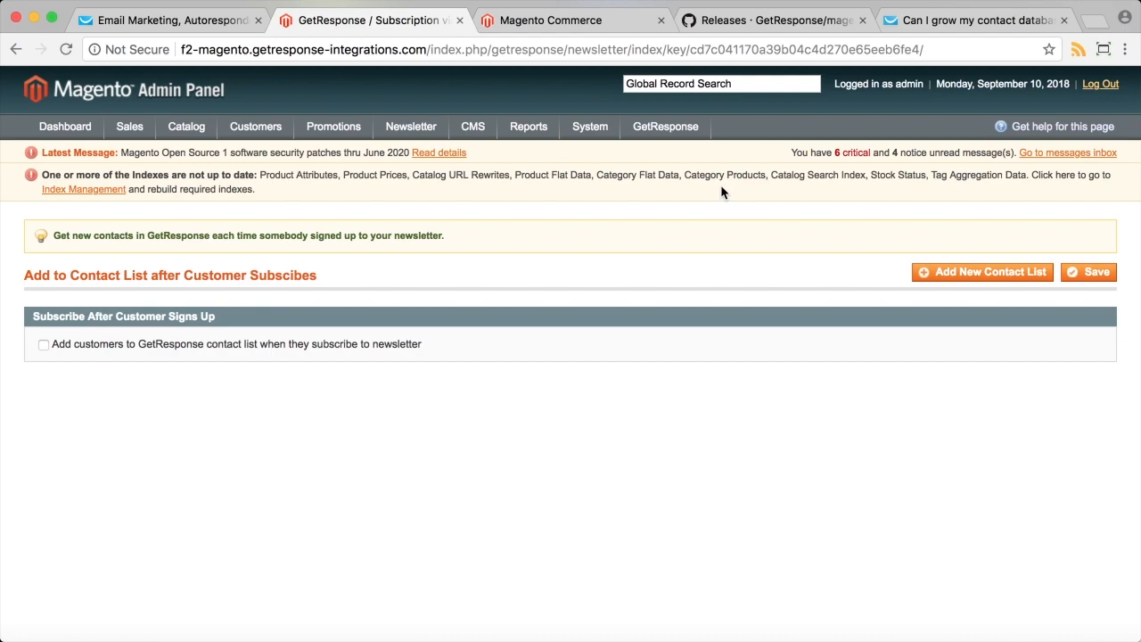
pyautogui.moveTo(671, 126)
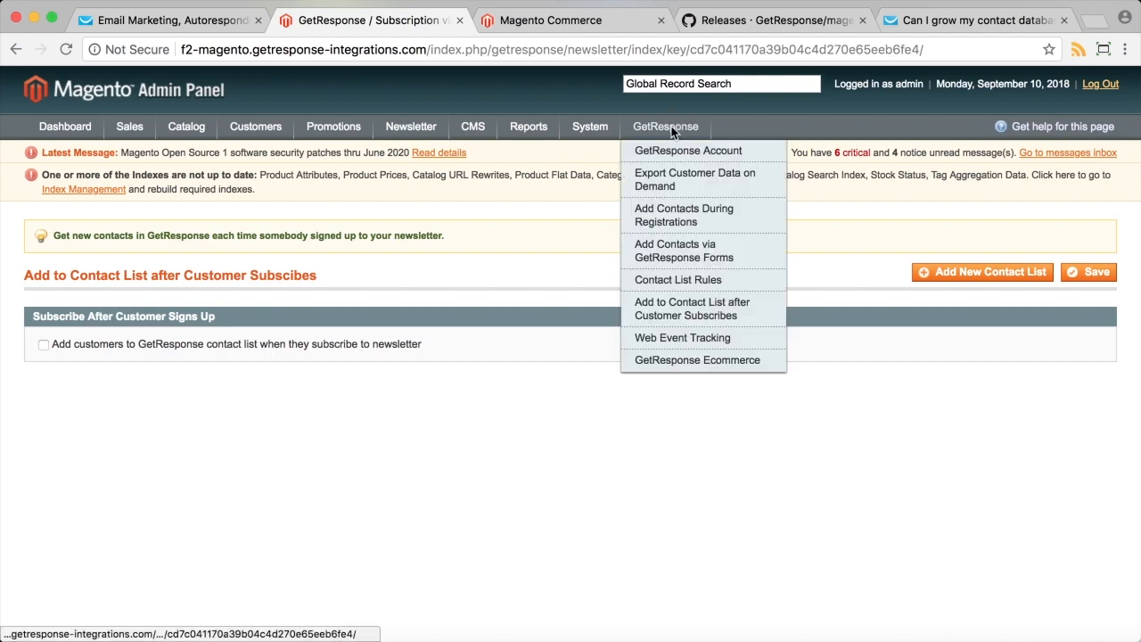
# Tick 'Send web event data to GetResponse' in Web Event Tracking and save it.
pyautogui.click(687, 351)
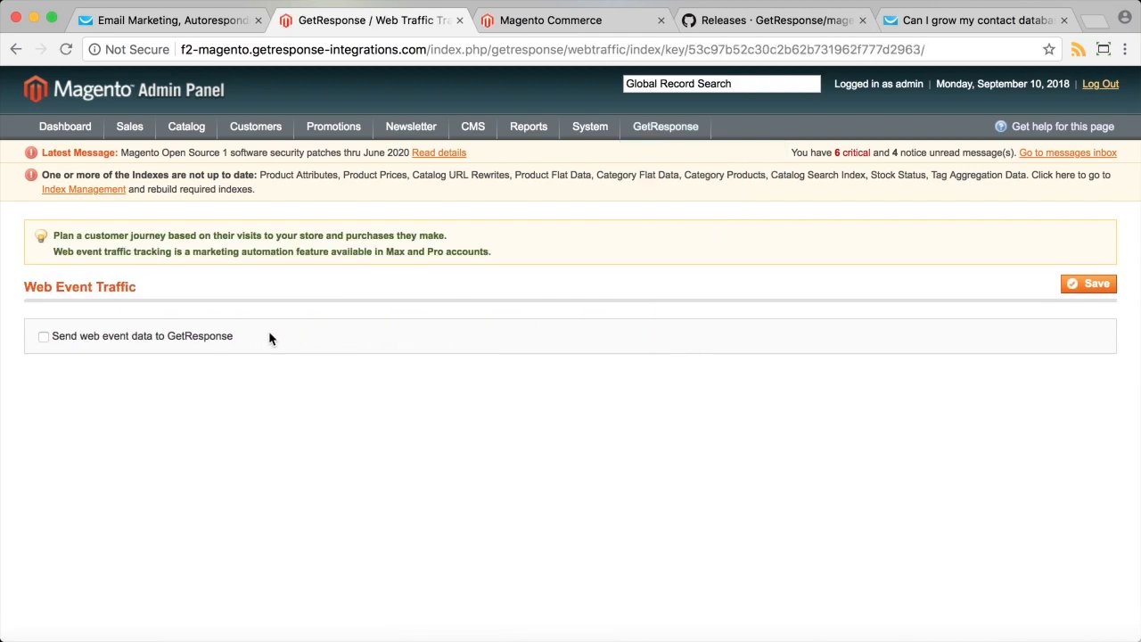
pyautogui.click(172, 339)
pyautogui.moveTo(197, 251); pyautogui.dragTo(302, 266)
pyautogui.click(304, 260)
pyautogui.click(1090, 284)
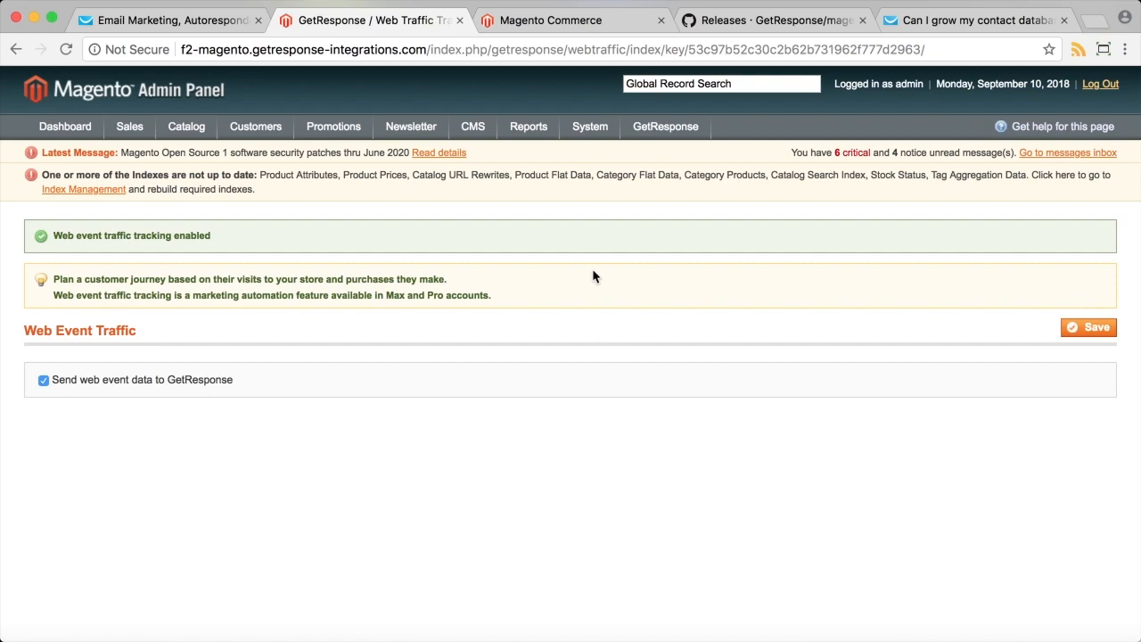
pyautogui.moveTo(652, 118)
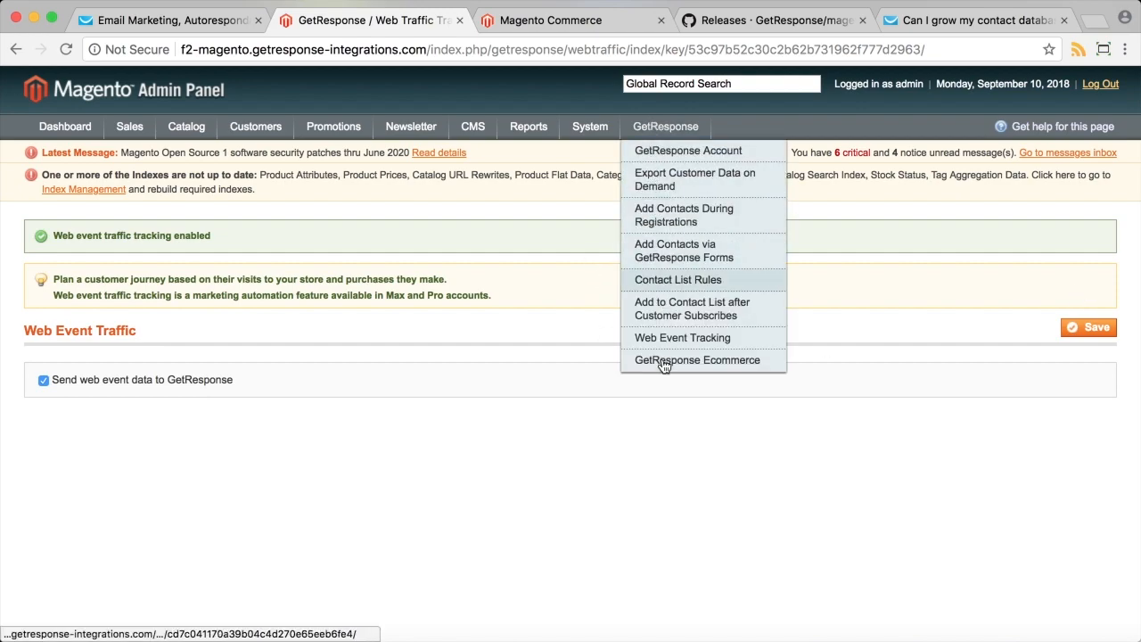
# Confirm the GetResponse account shows CONNECTED, then reload the GetResponse contacts page (now 48 contacts).
pyautogui.click(724, 154)
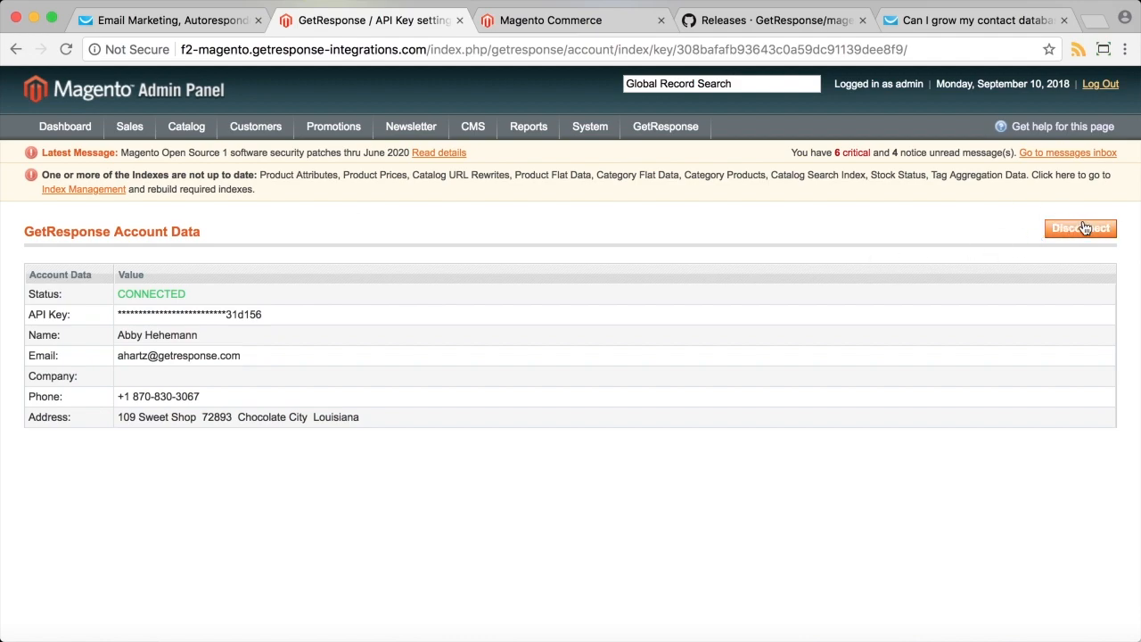
pyautogui.moveTo(656, 128)
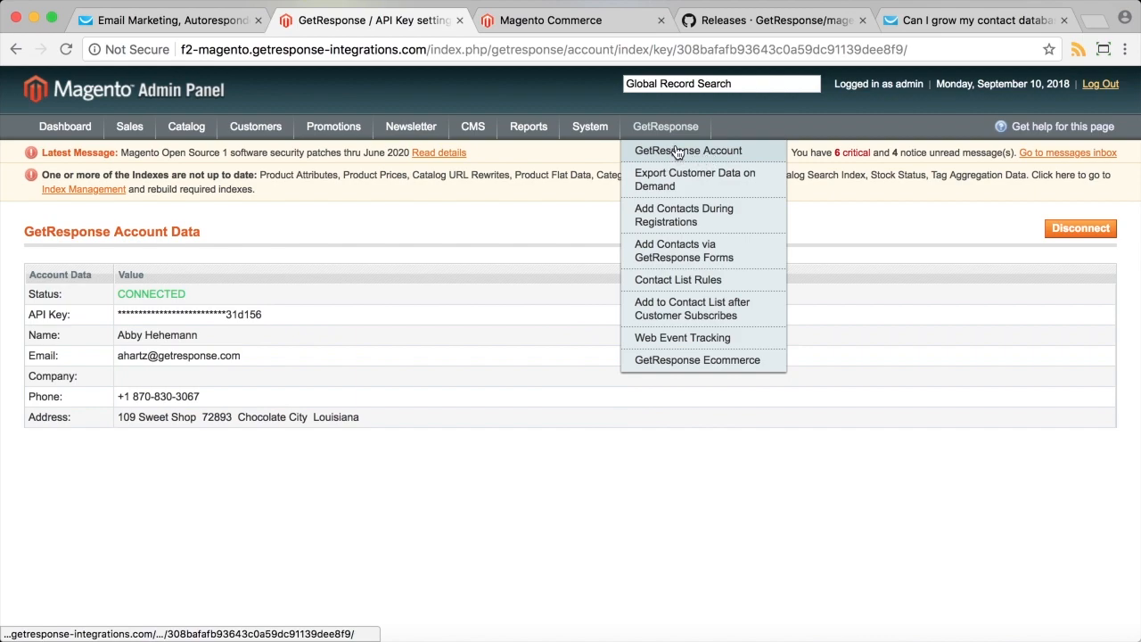
pyautogui.click(155, 19)
pyautogui.click(65, 49)
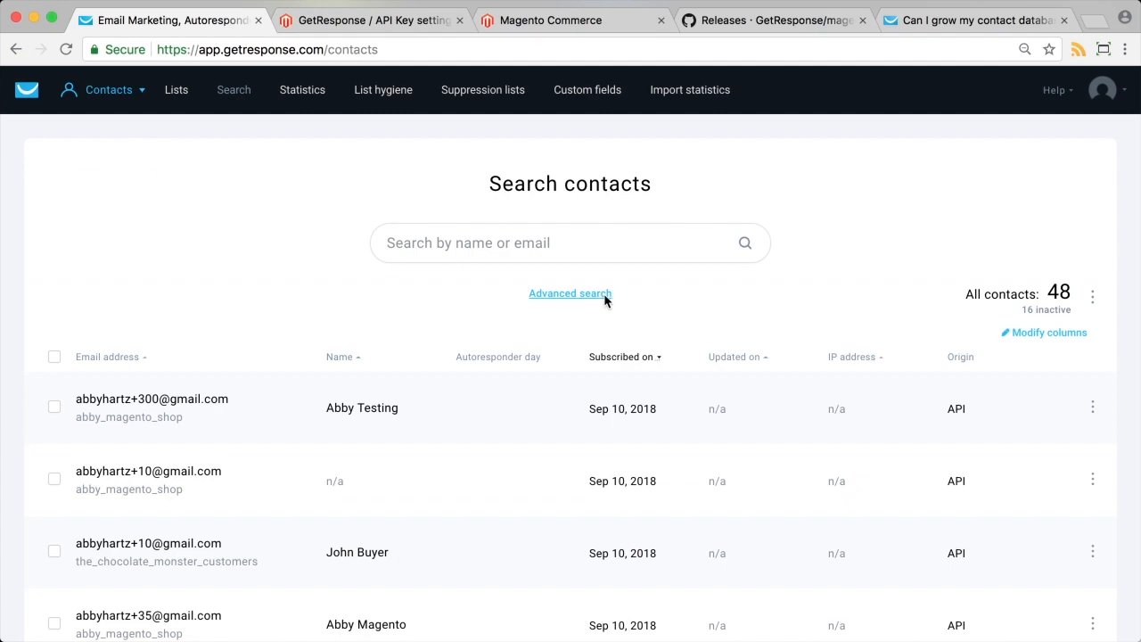
# Narrow the advanced contact search to only the abby_magento_shop list (7 contacts).
pyautogui.click(607, 294)
pyautogui.click(301, 241)
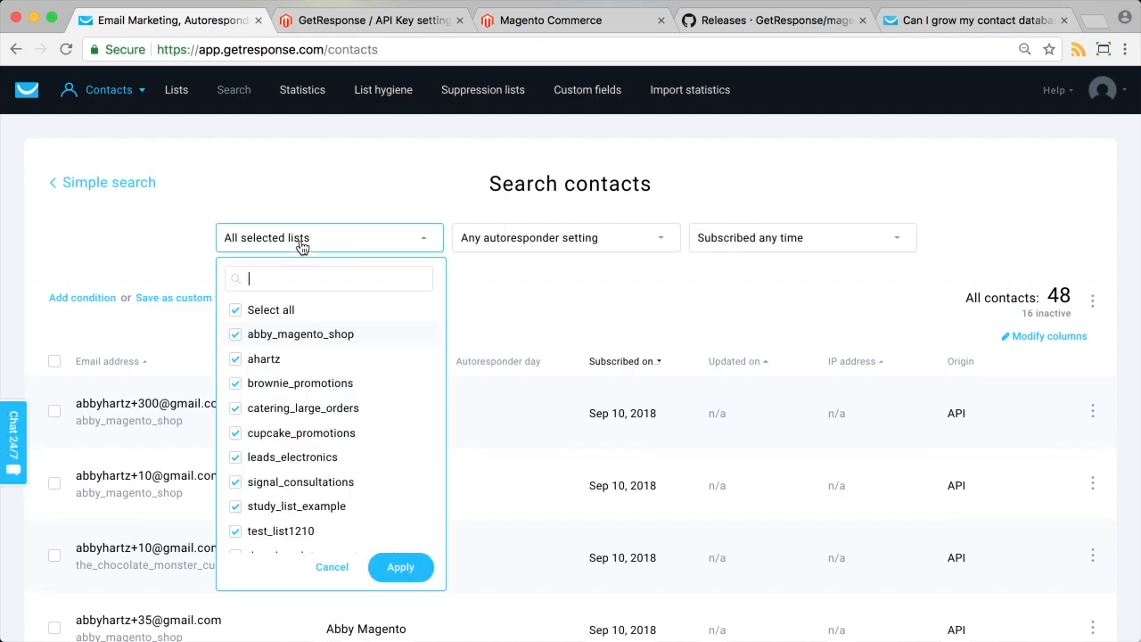
pyautogui.click(235, 310)
pyautogui.click(249, 343)
pyautogui.click(405, 571)
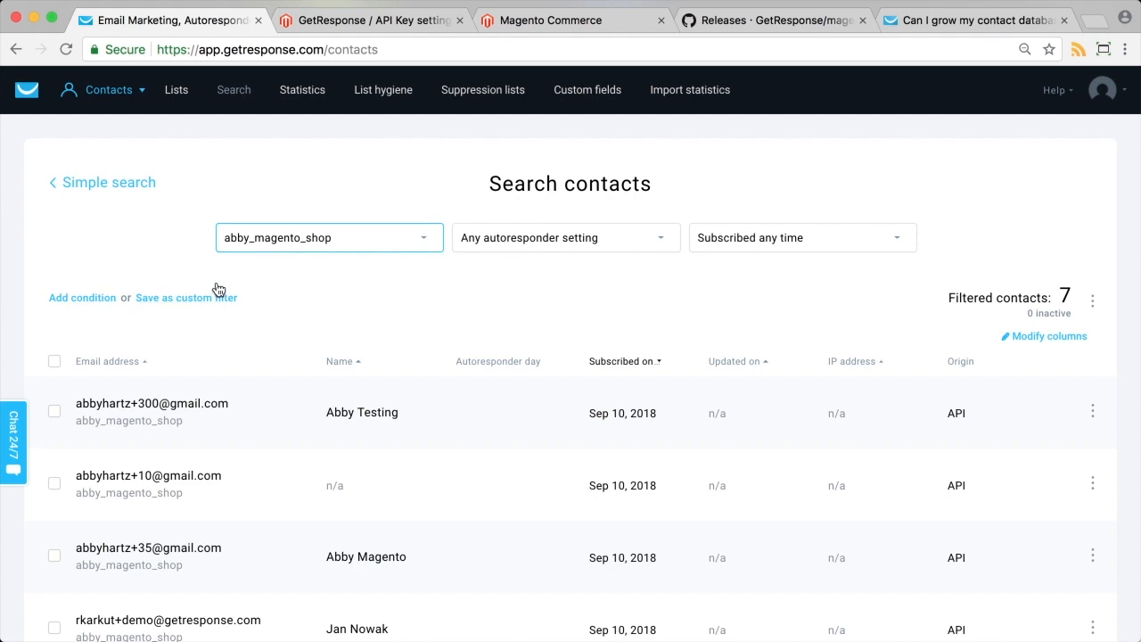
pyautogui.click(389, 290)
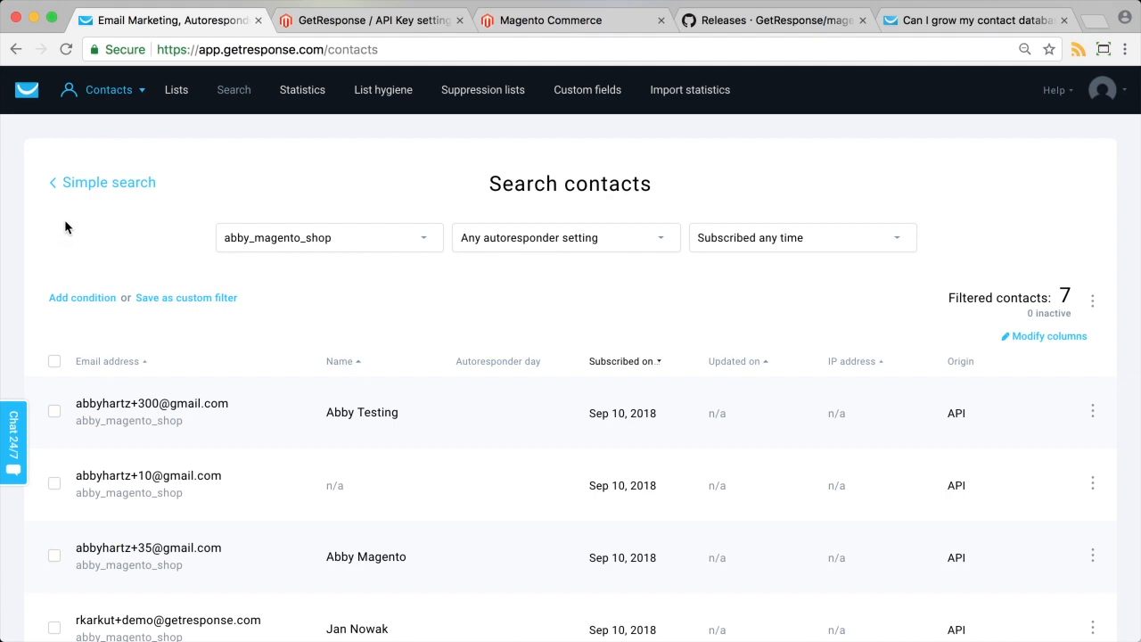
# Add an Ecommerce number-of-purchases condition covering All shops.
pyautogui.click(82, 297)
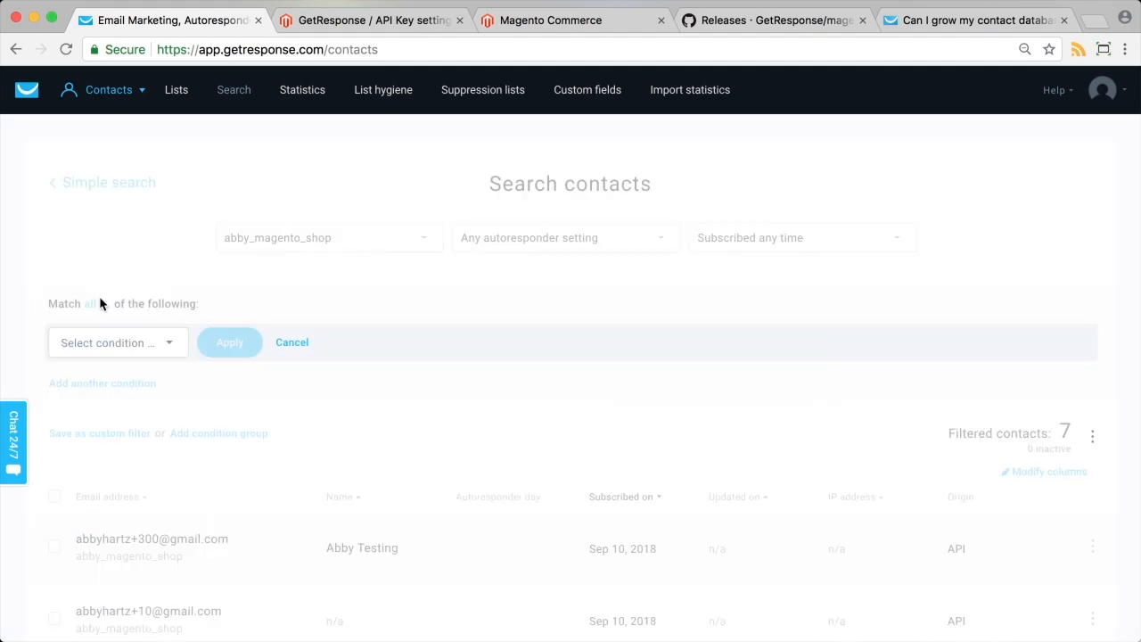
pyautogui.click(71, 343)
pyautogui.click(89, 507)
pyautogui.click(258, 341)
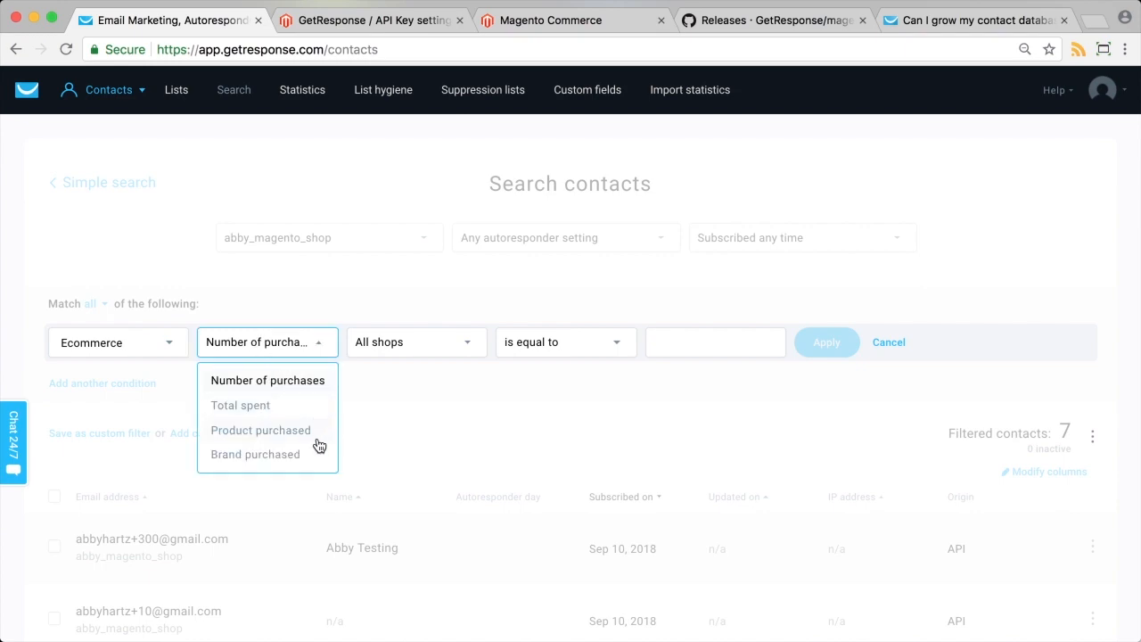
pyautogui.click(370, 348)
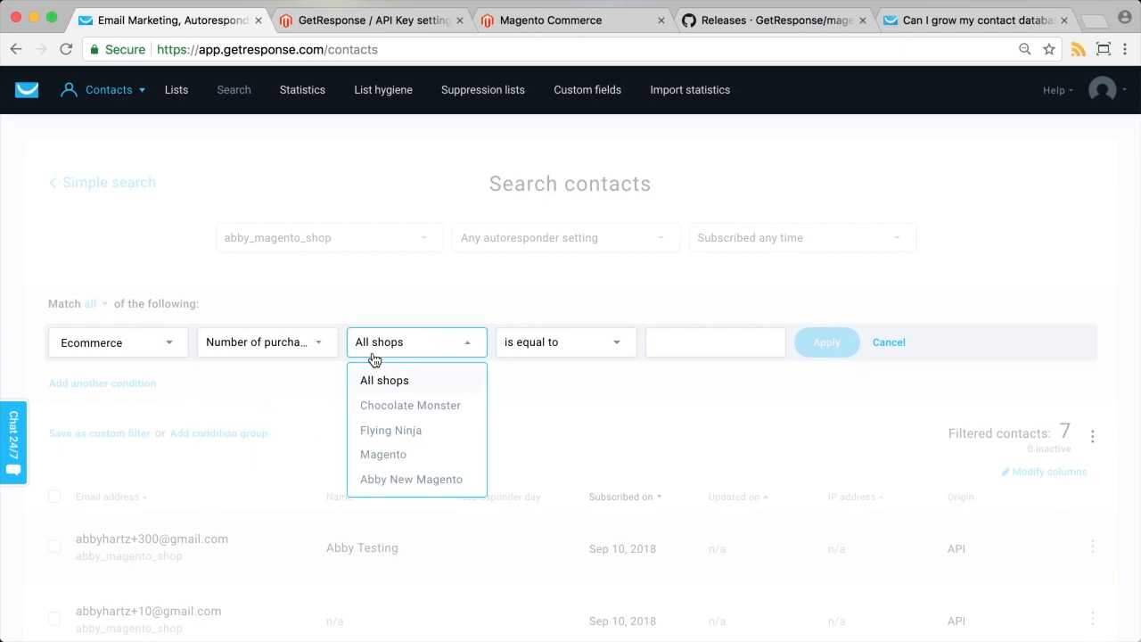
pyautogui.click(376, 288)
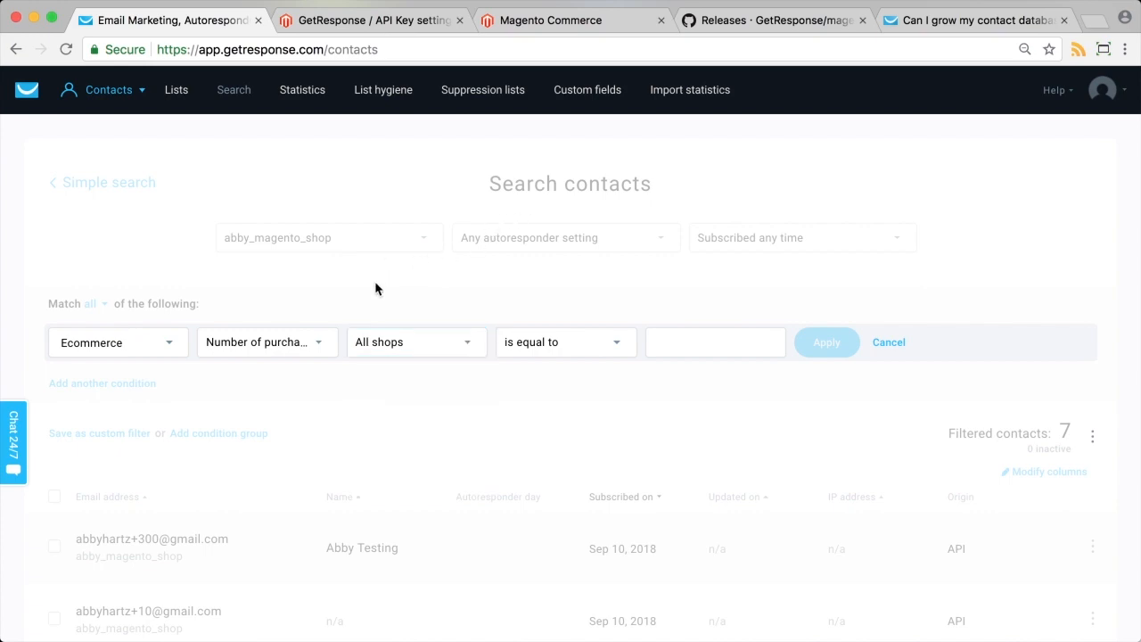
pyautogui.click(122, 102)
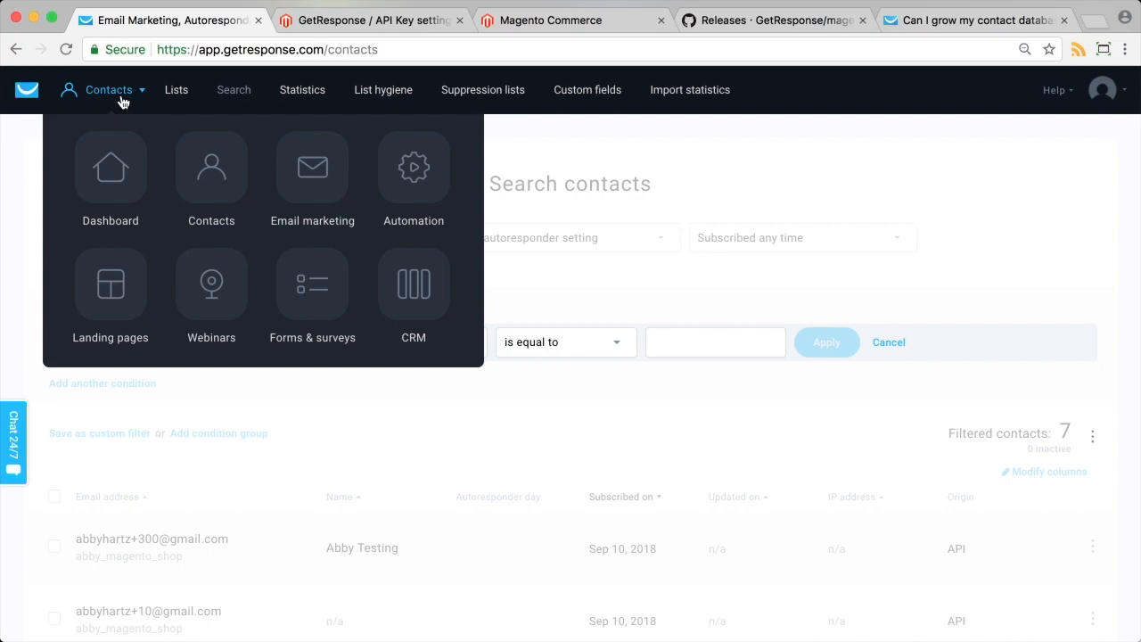
# Start a new automation workflow from the Post-purchase follow-up template.
pyautogui.moveTo(84, 108)
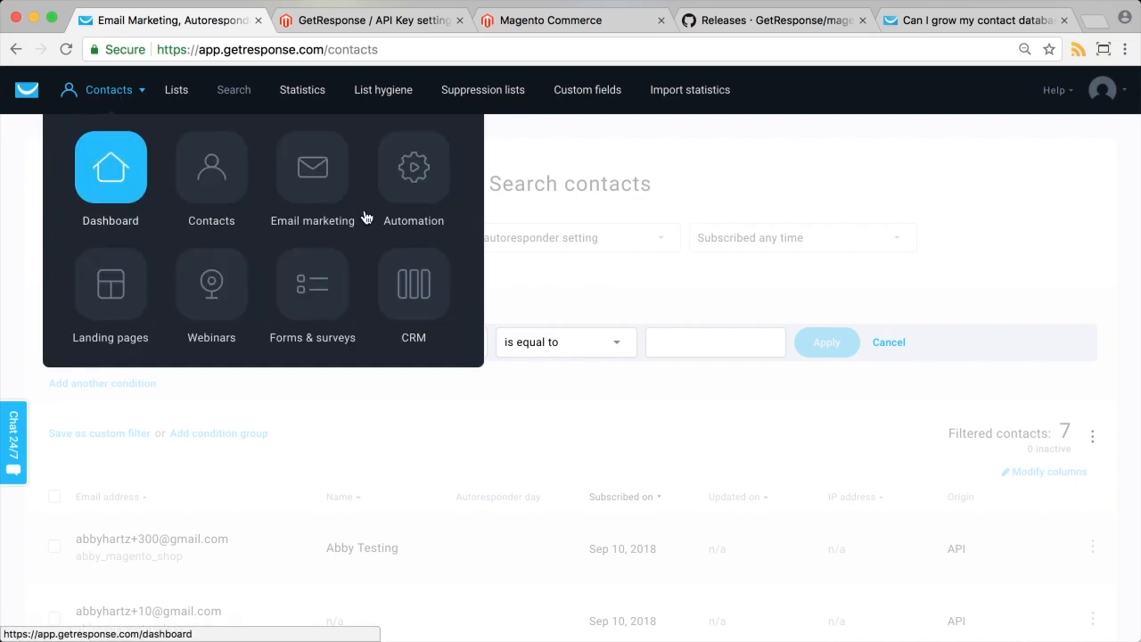
pyautogui.click(411, 189)
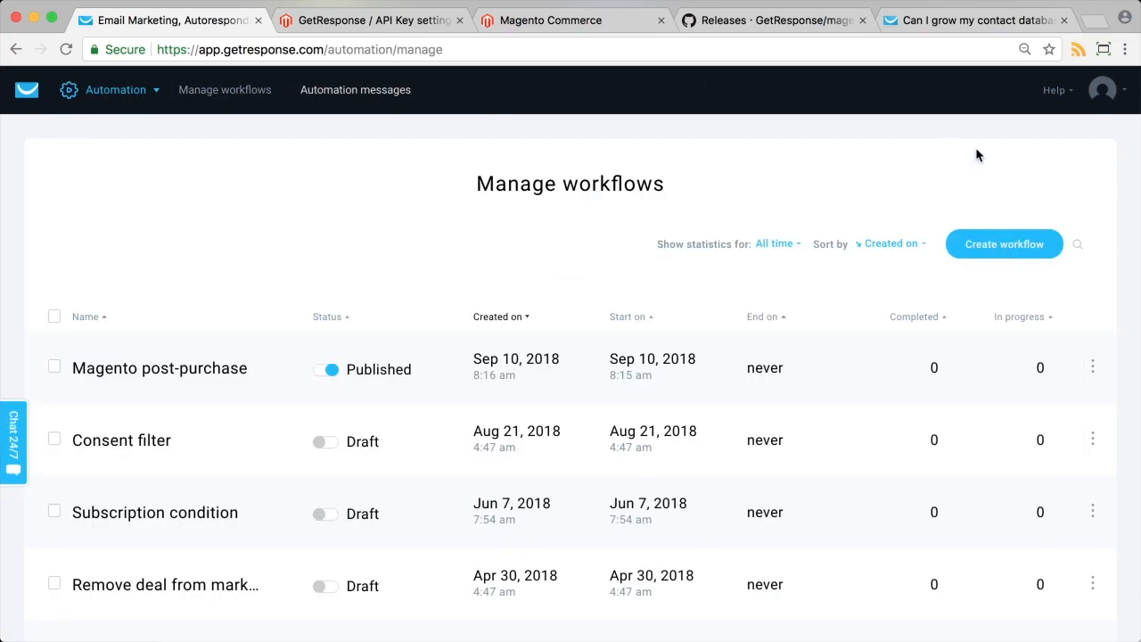
pyautogui.click(994, 250)
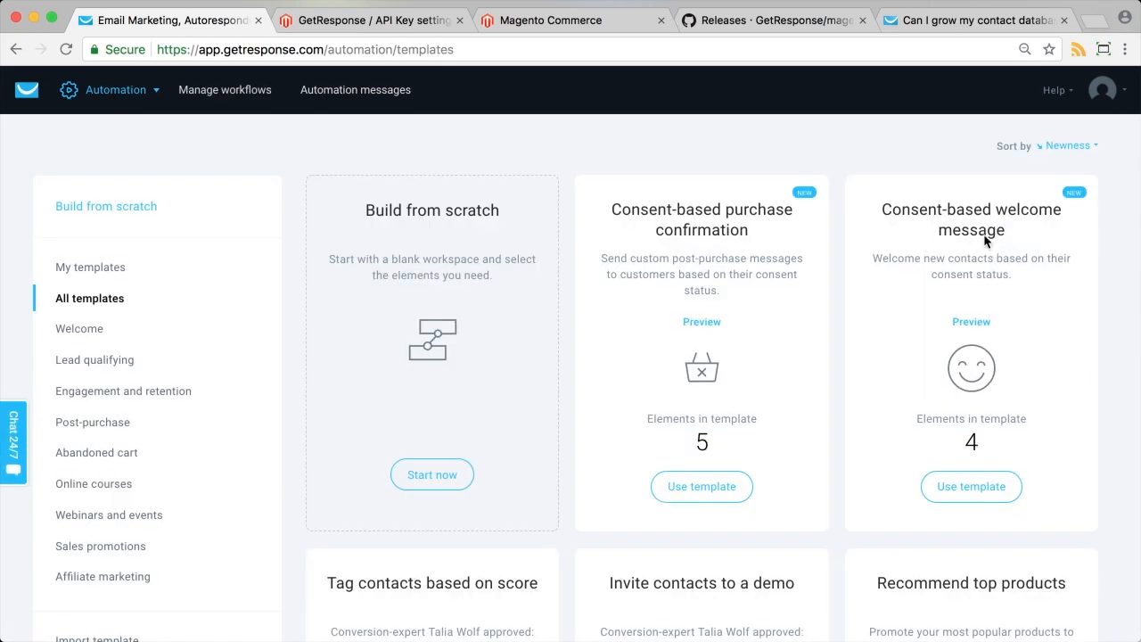
pyautogui.scroll(-2, 255, 405)
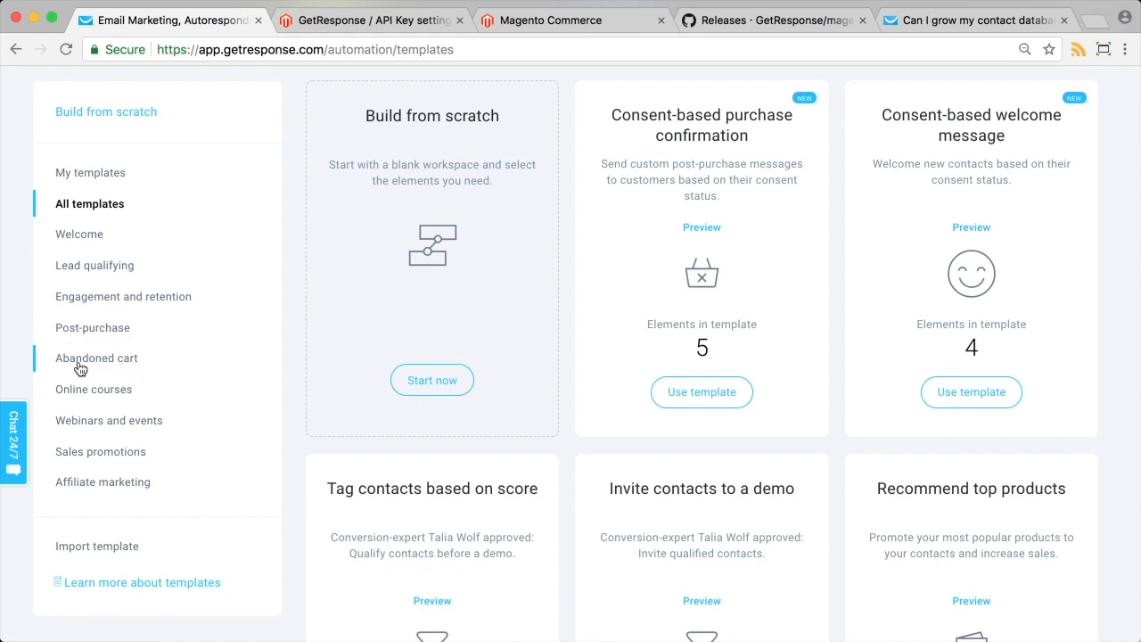
pyautogui.click(85, 328)
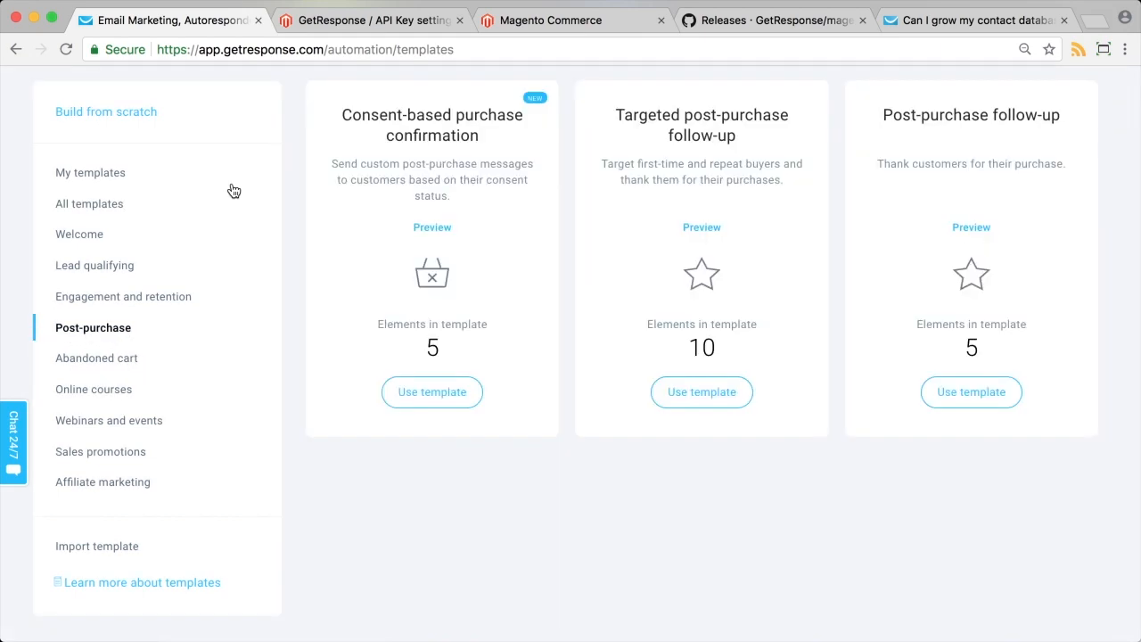
pyautogui.scroll(2, 201, 392)
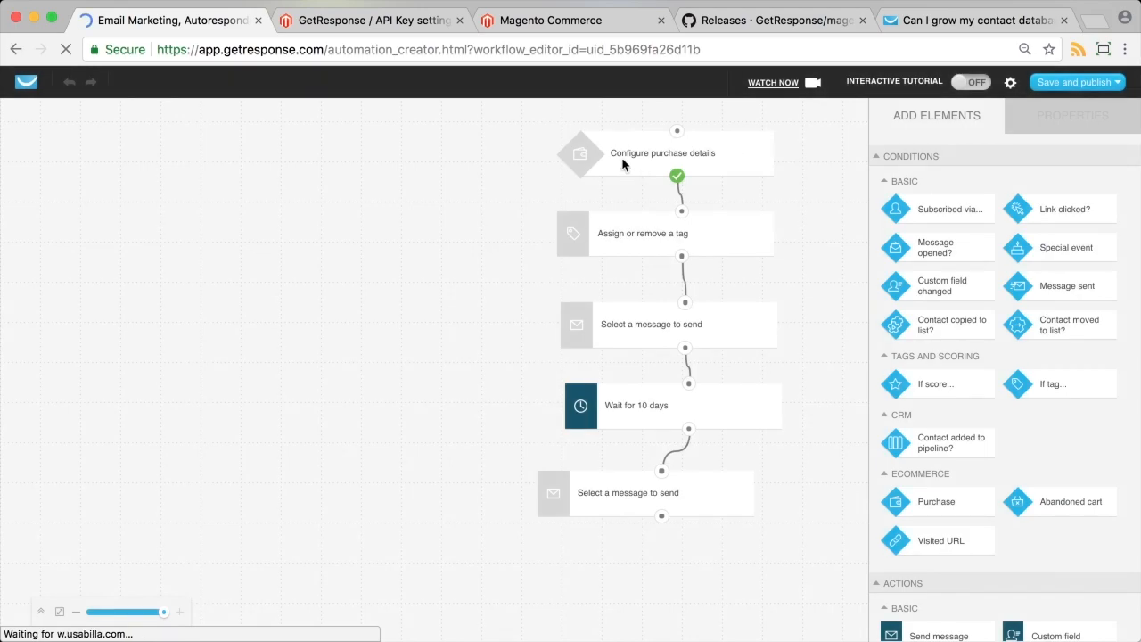
# Set the purchase trigger to API integration for the new Magento store.
pyautogui.click(714, 157)
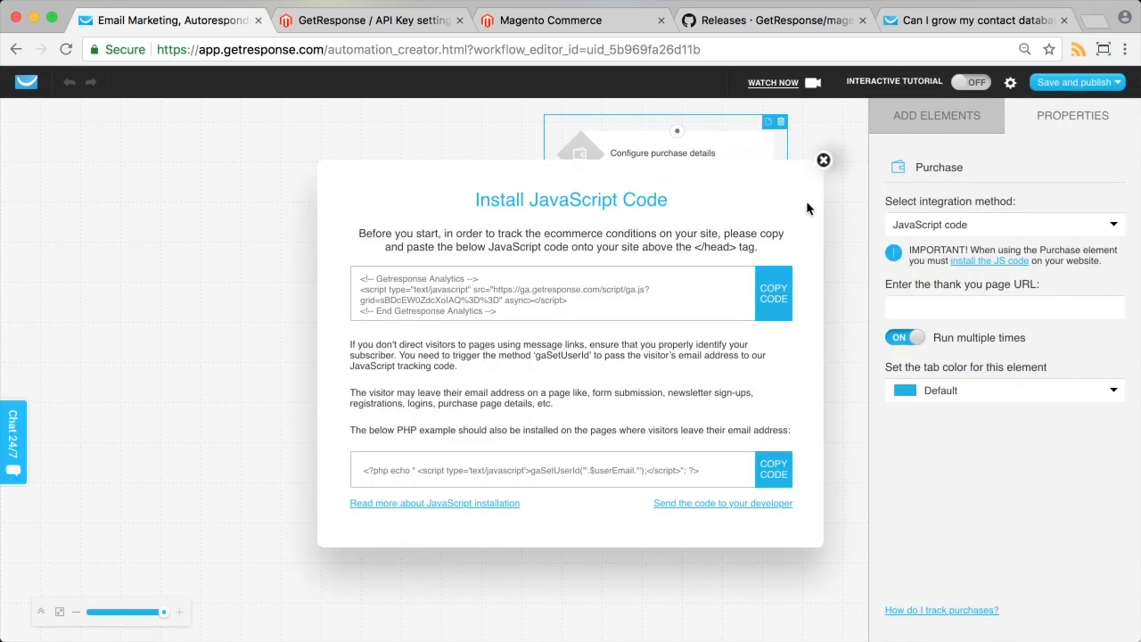
pyautogui.click(820, 162)
pyautogui.click(993, 224)
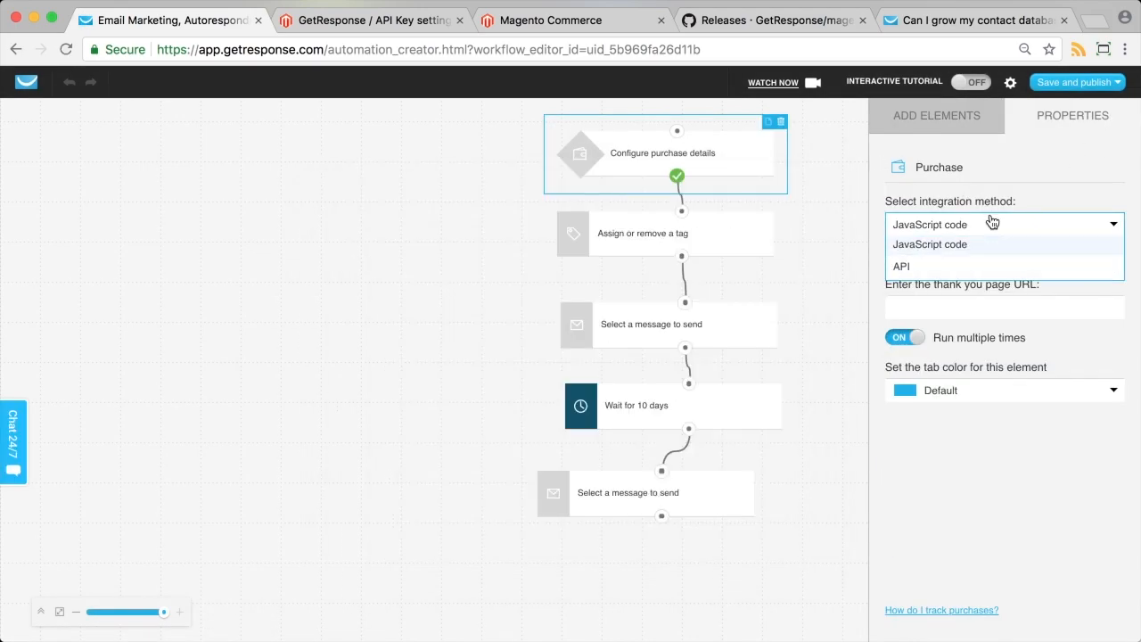
pyautogui.click(919, 265)
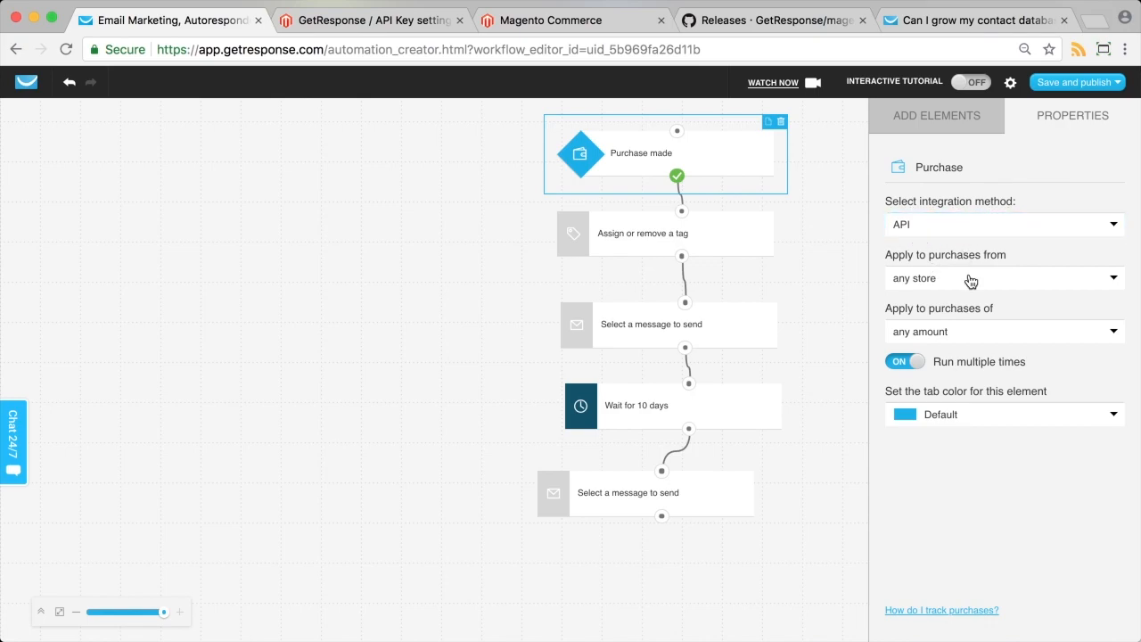
pyautogui.click(958, 282)
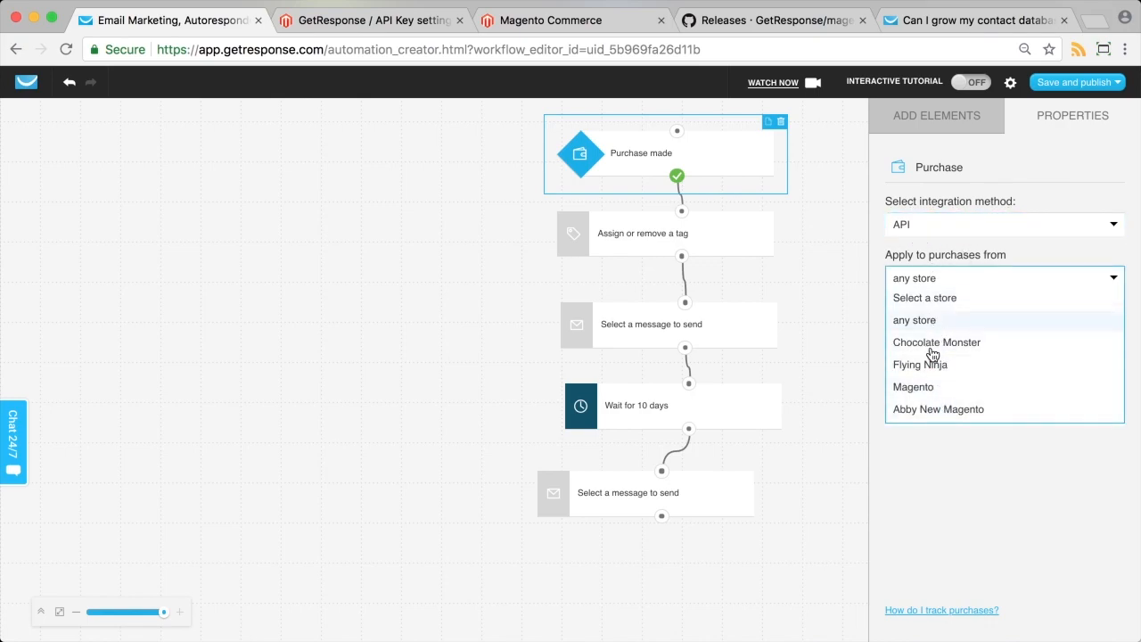
pyautogui.click(980, 411)
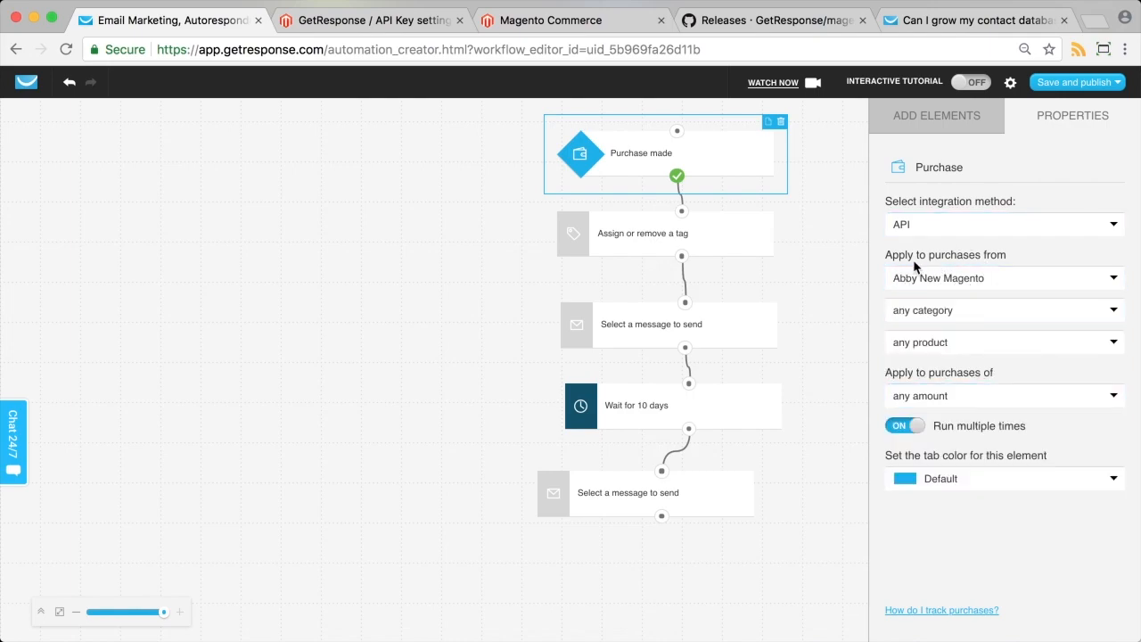
# Limit the trigger to the Patient Ninja product, any category and any variant.
pyautogui.click(933, 321)
pyautogui.click(935, 323)
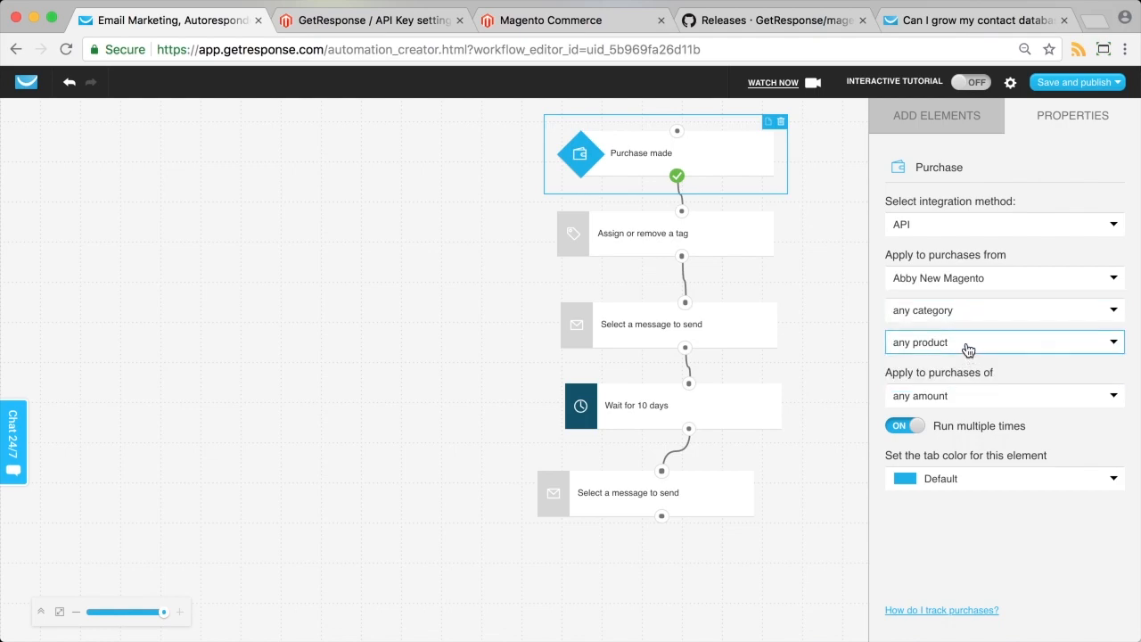
pyautogui.click(1102, 81)
pyautogui.click(919, 343)
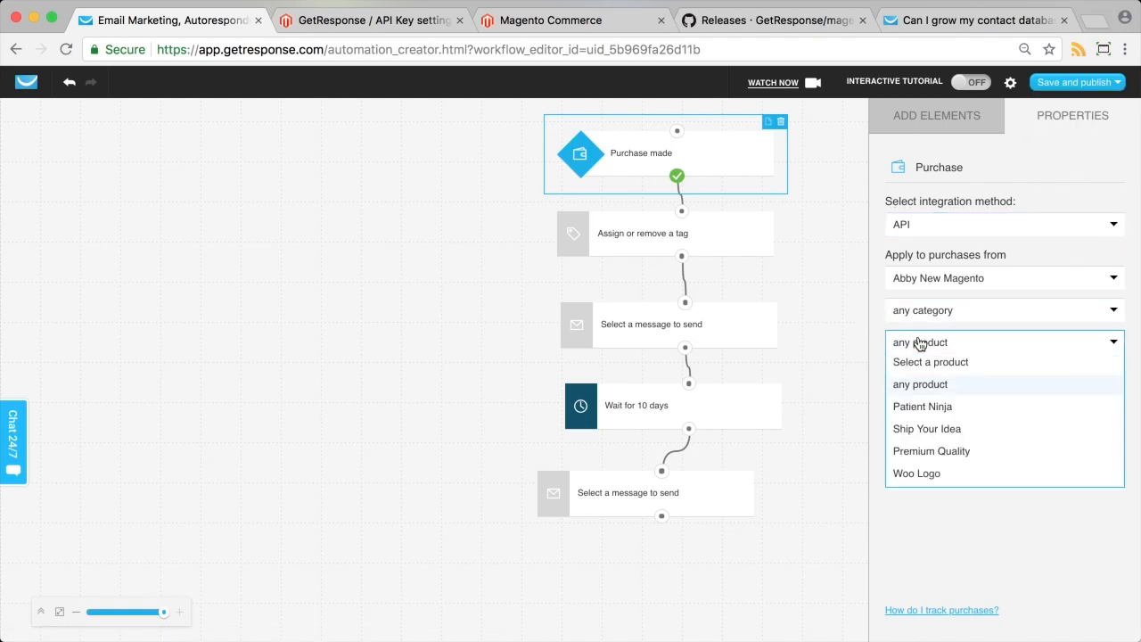
pyautogui.click(936, 407)
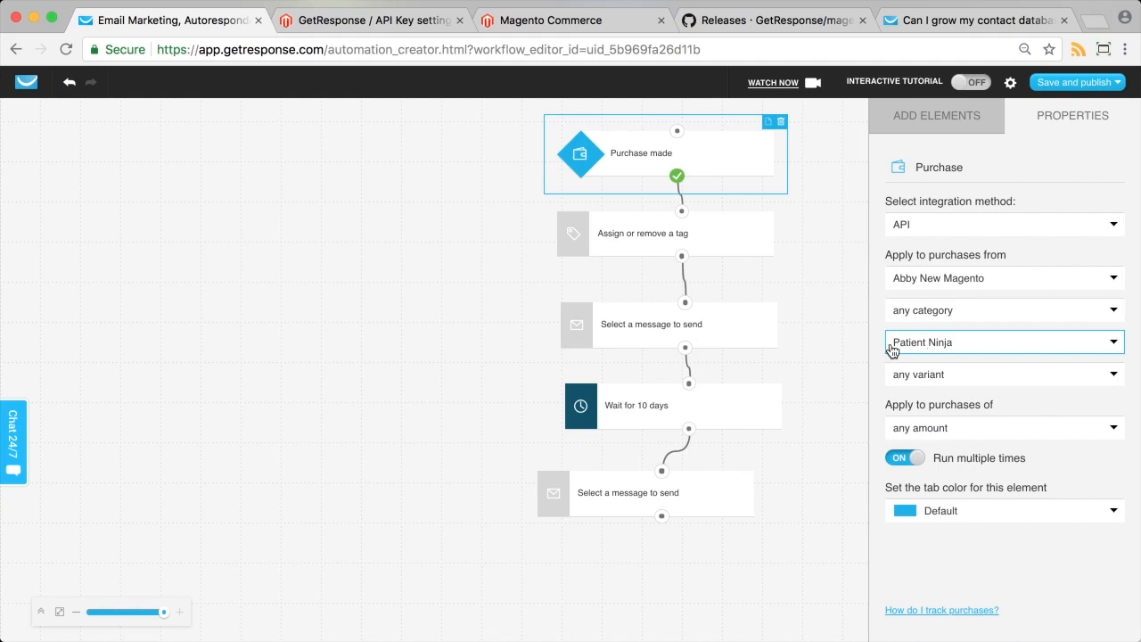
pyautogui.click(972, 378)
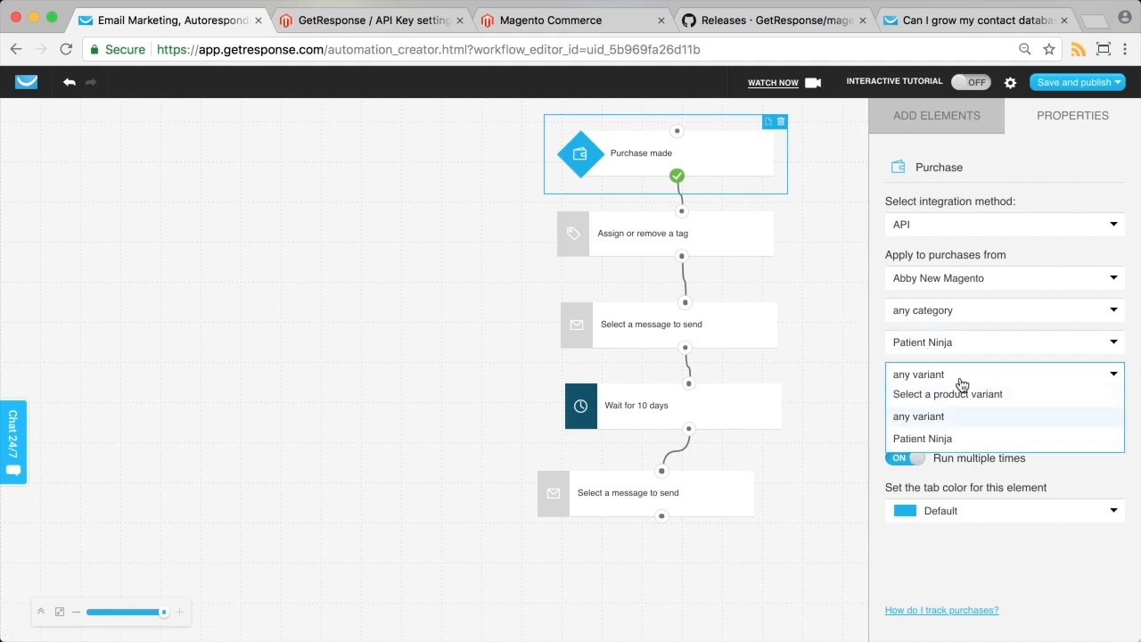
pyautogui.click(963, 379)
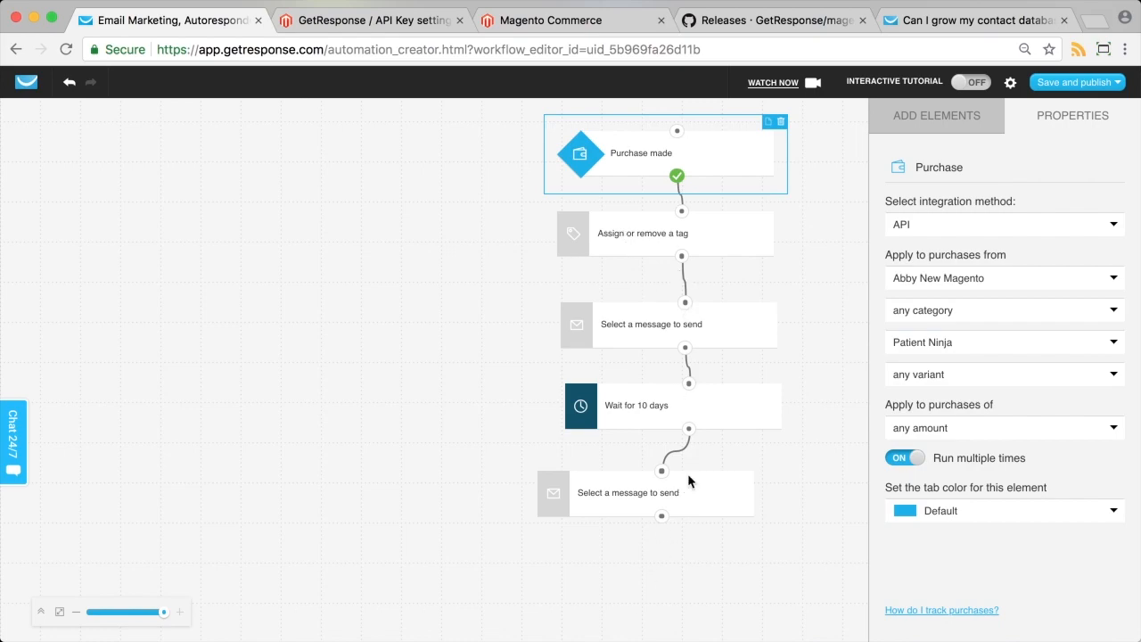
# Save the post-purchase workflow as a draft and exit.
pyautogui.click(702, 161)
pyautogui.click(1073, 85)
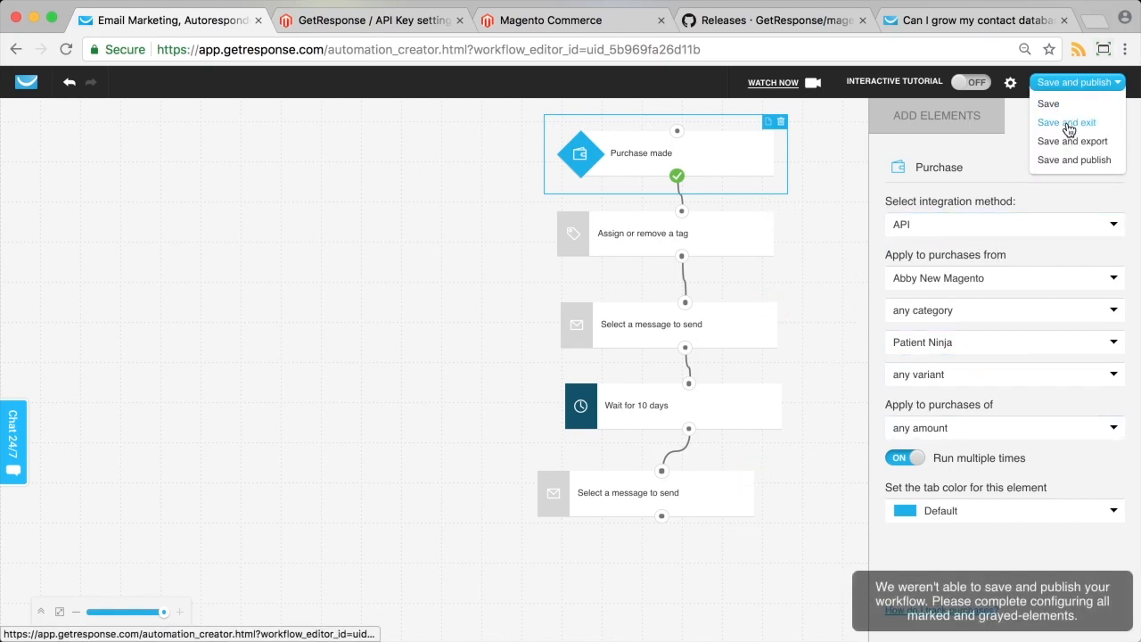
pyautogui.click(1068, 123)
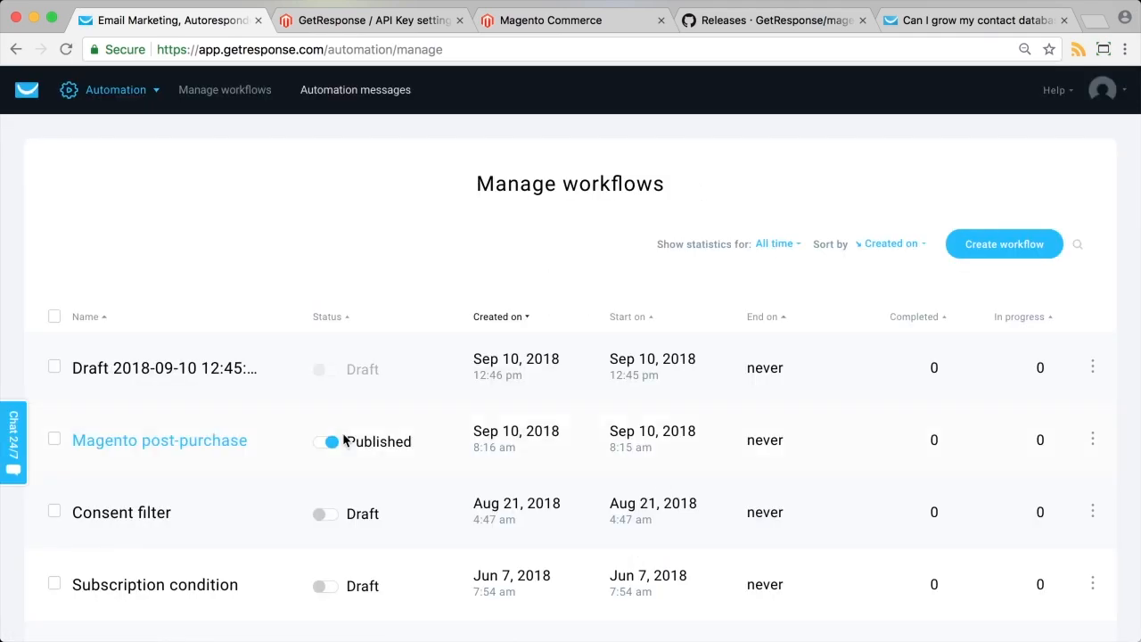
# Create a new workflow from the Abandoned cart reminder template.
pyautogui.click(1025, 250)
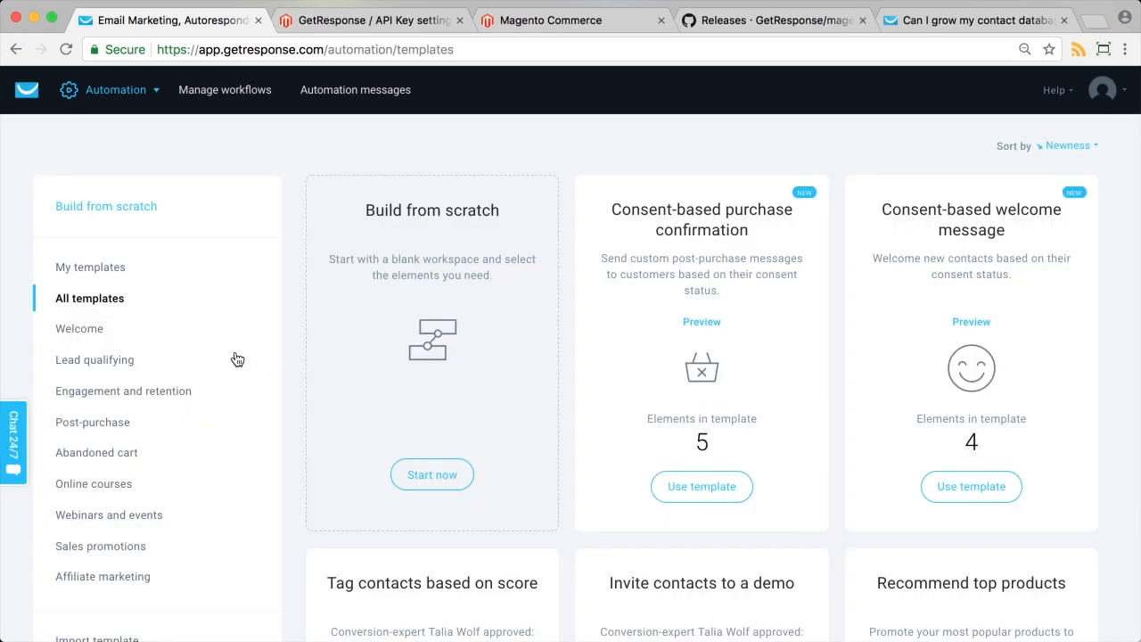
pyautogui.click(96, 453)
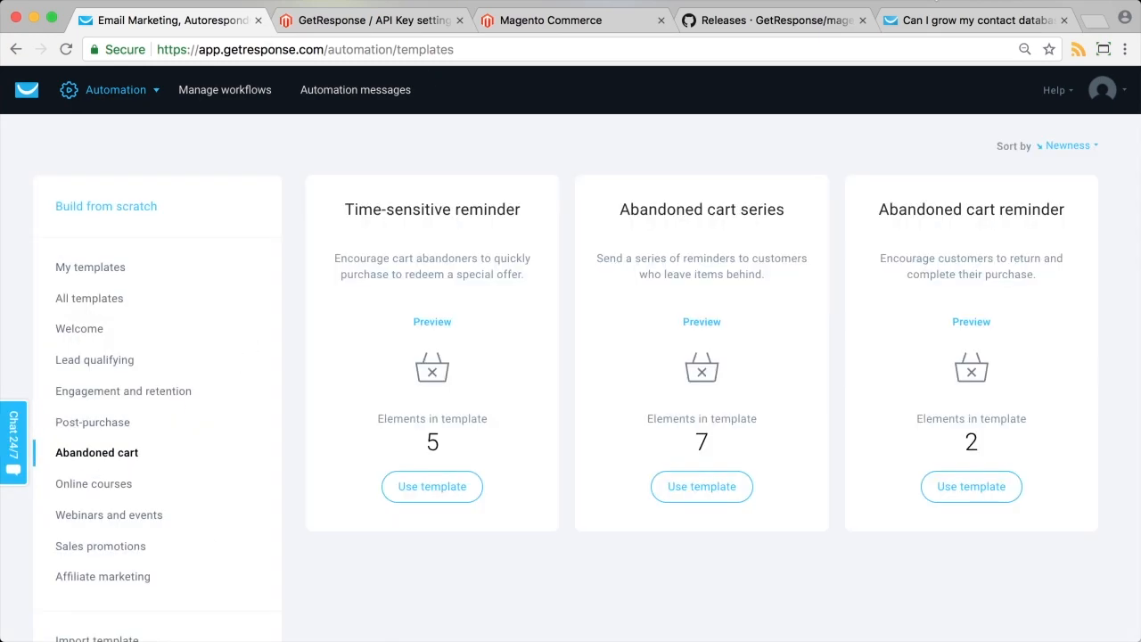
pyautogui.click(969, 496)
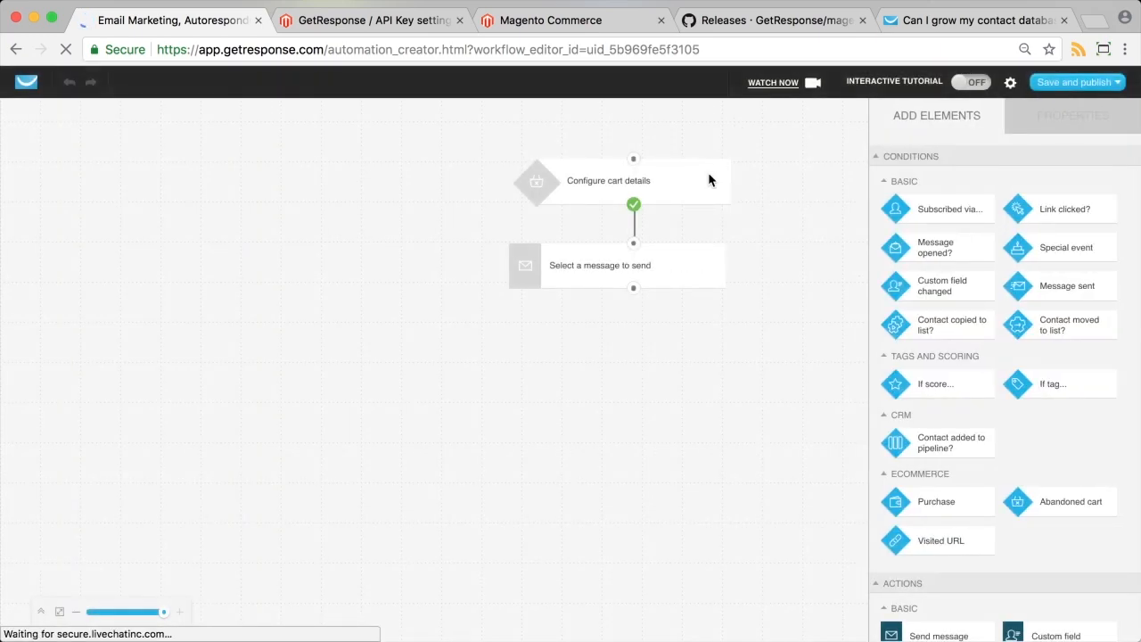
# Set the cart trigger to API integration for the new Magento store, with 0 delay minutes.
pyautogui.click(710, 180)
pyautogui.click(823, 160)
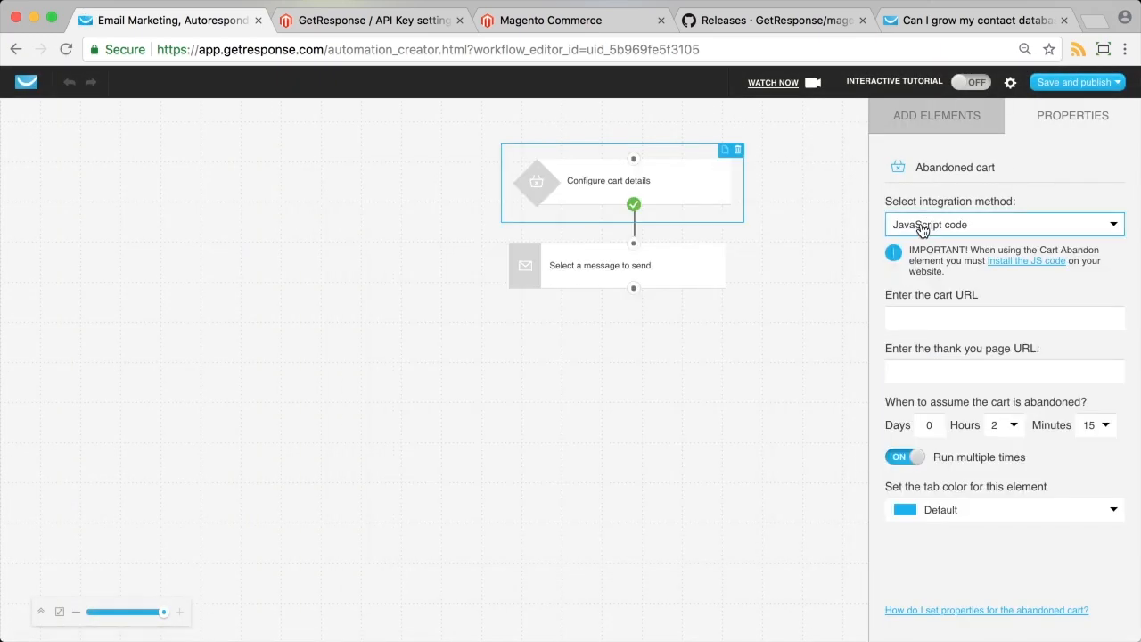
pyautogui.click(923, 230)
pyautogui.click(922, 265)
pyautogui.click(977, 284)
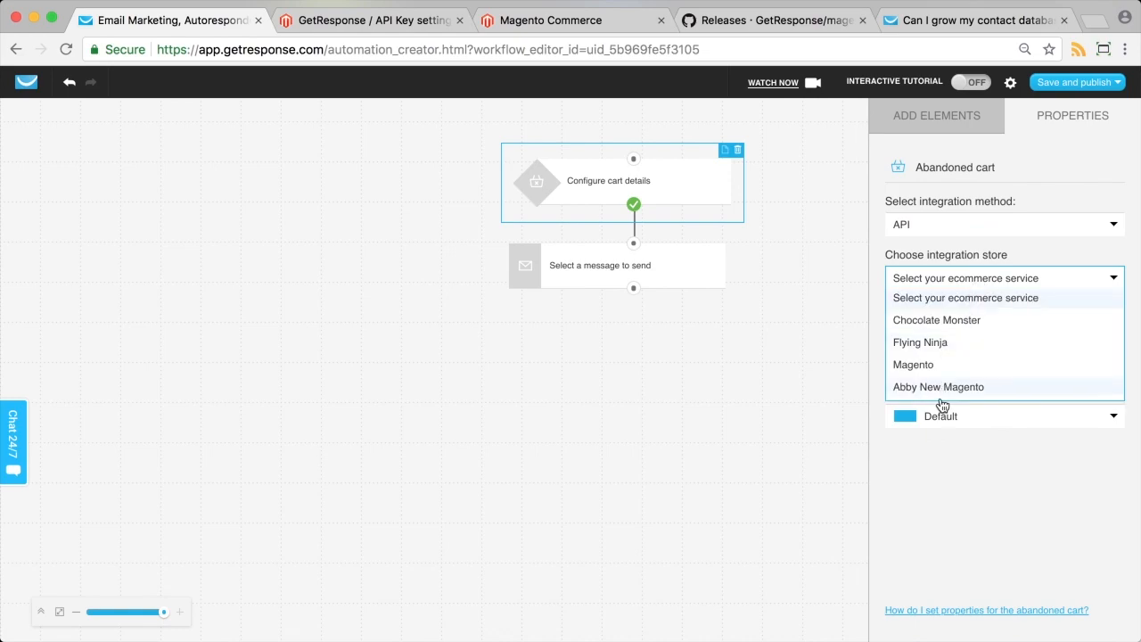
pyautogui.click(941, 389)
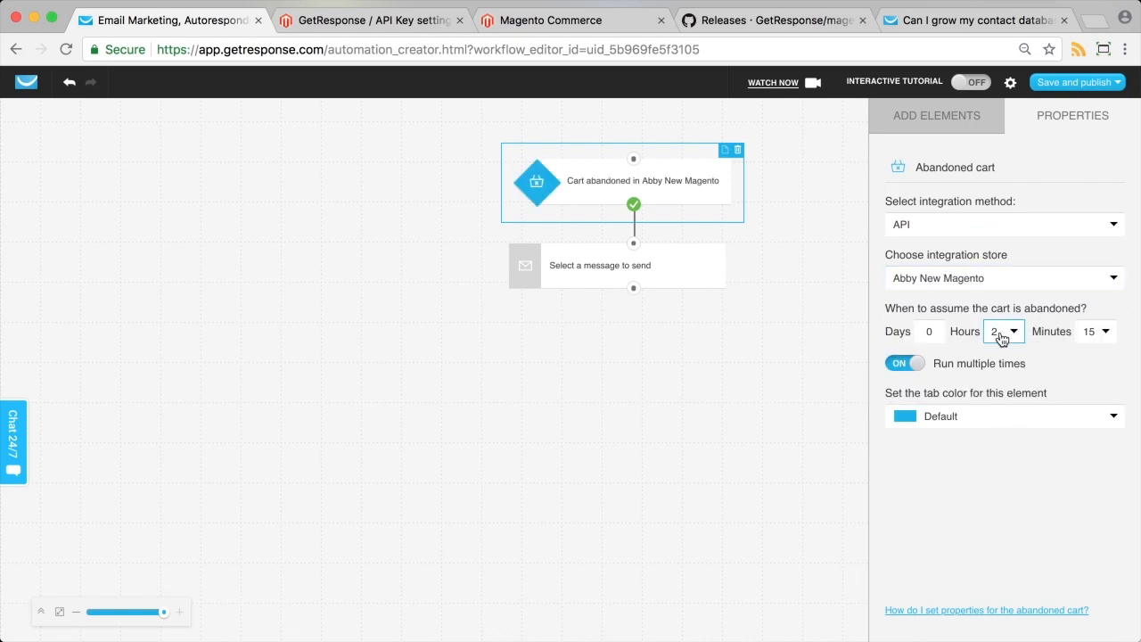
pyautogui.click(1100, 334)
pyautogui.click(1093, 354)
# Have the workflow send 'You forgot something!' and save it as a draft.
pyautogui.click(724, 264)
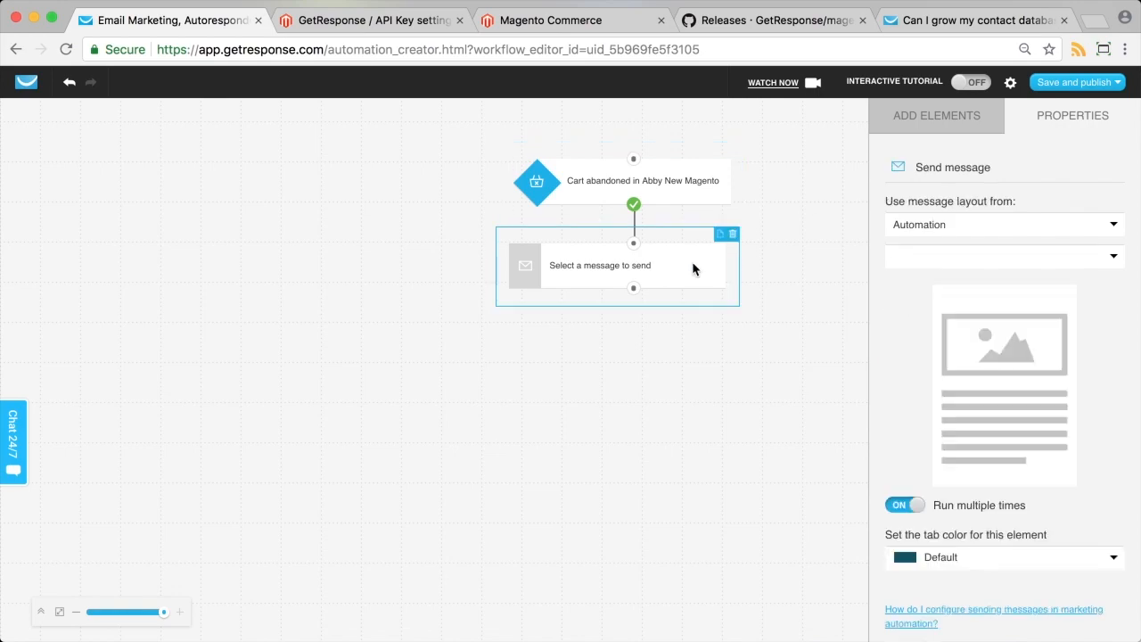
pyautogui.click(1030, 257)
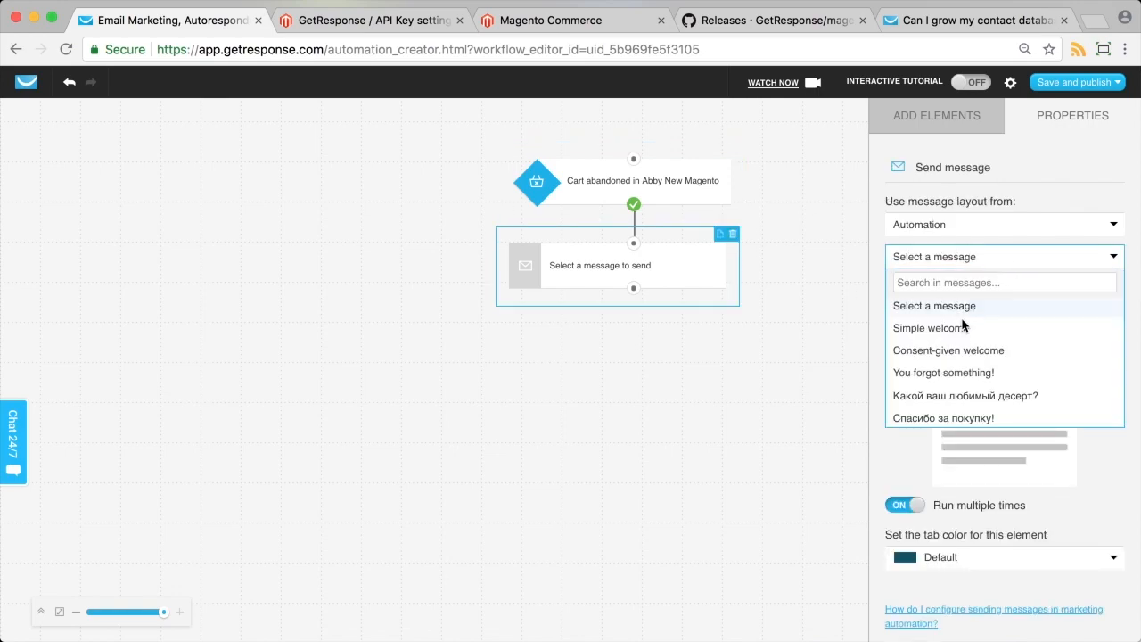
pyautogui.click(927, 373)
pyautogui.click(717, 189)
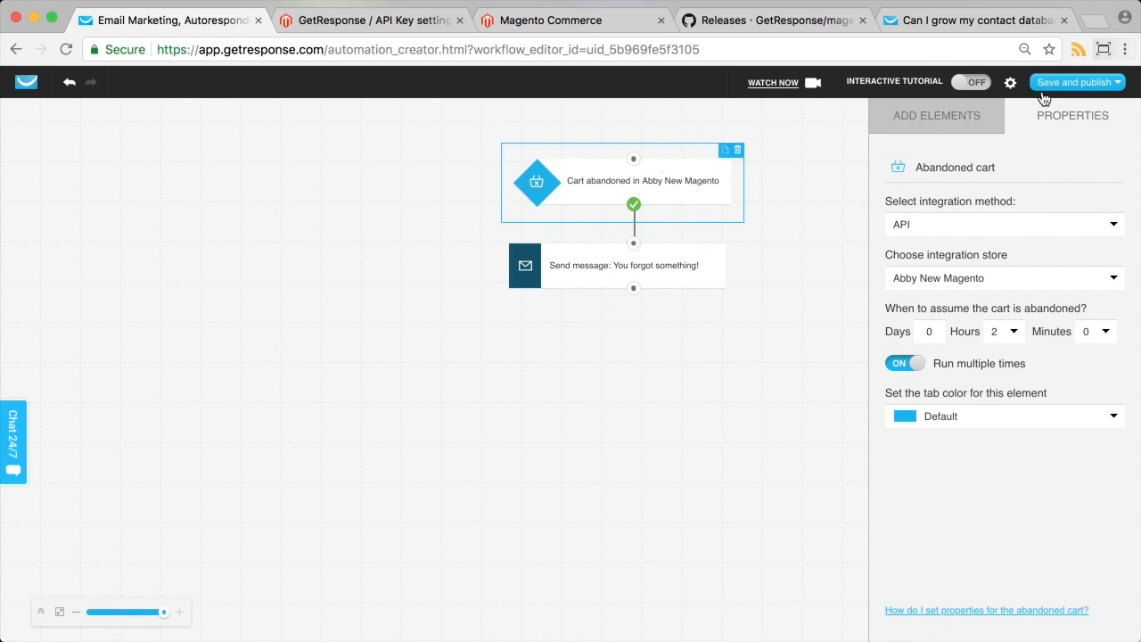
pyautogui.click(1075, 82)
pyautogui.click(1070, 123)
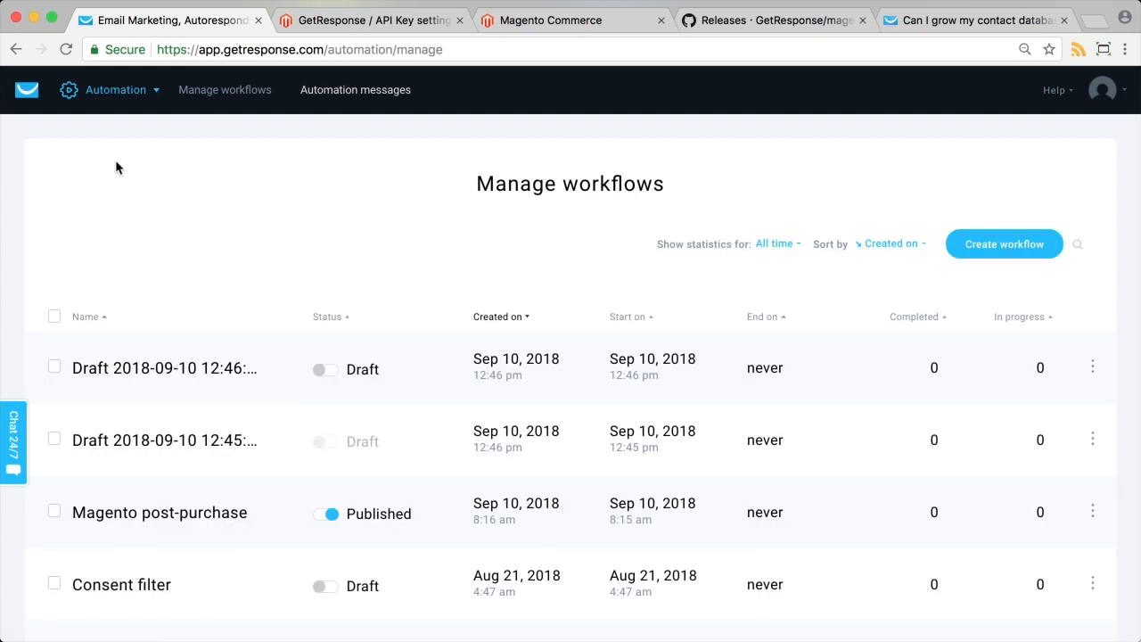
# Start a new newsletter using the Drag-and-Drop Email Editor.
pyautogui.click(104, 99)
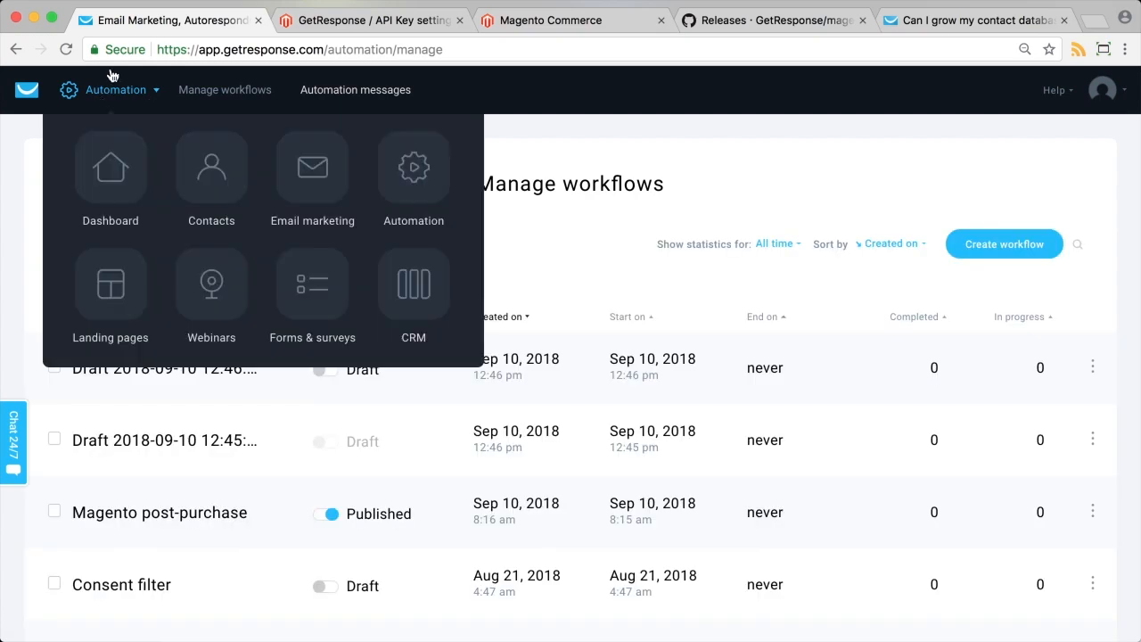
pyautogui.click(321, 180)
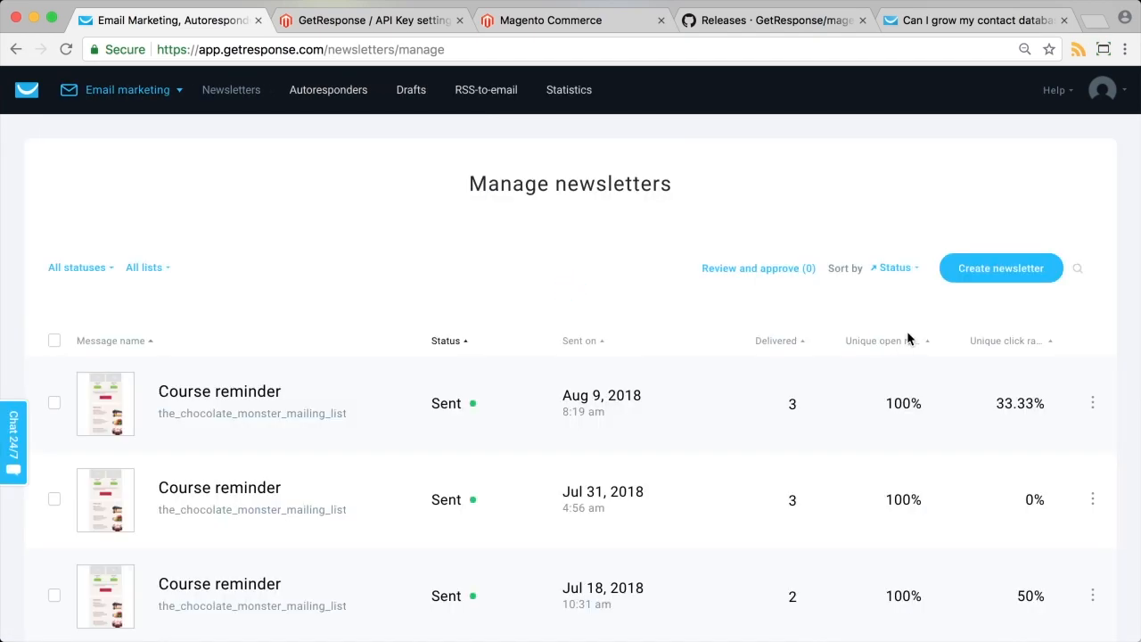
pyautogui.click(960, 279)
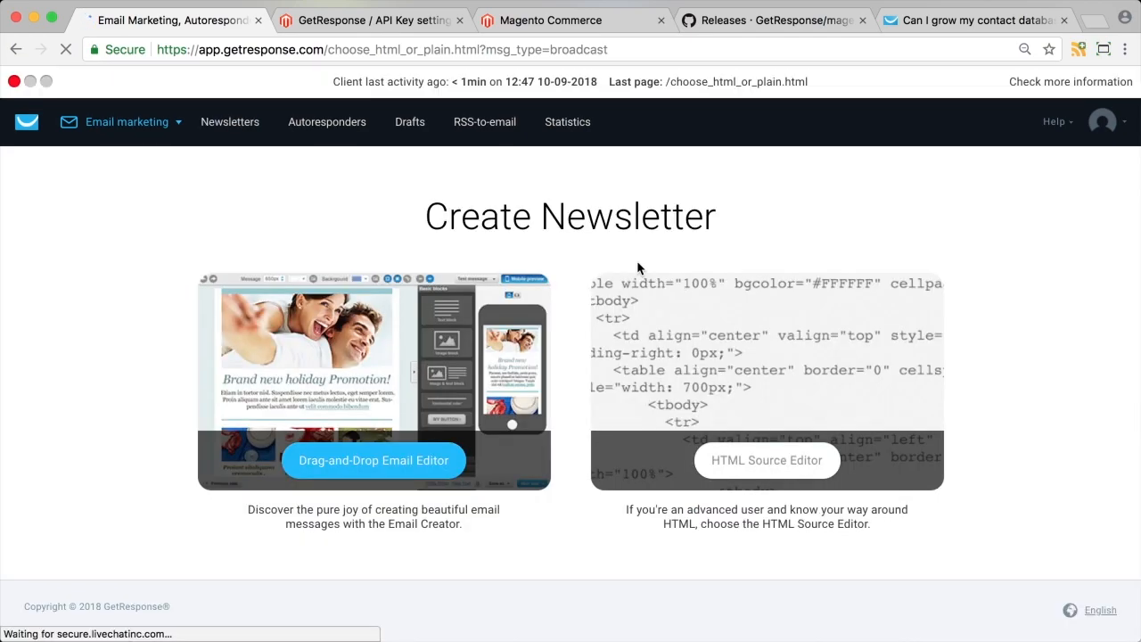
pyautogui.click(425, 459)
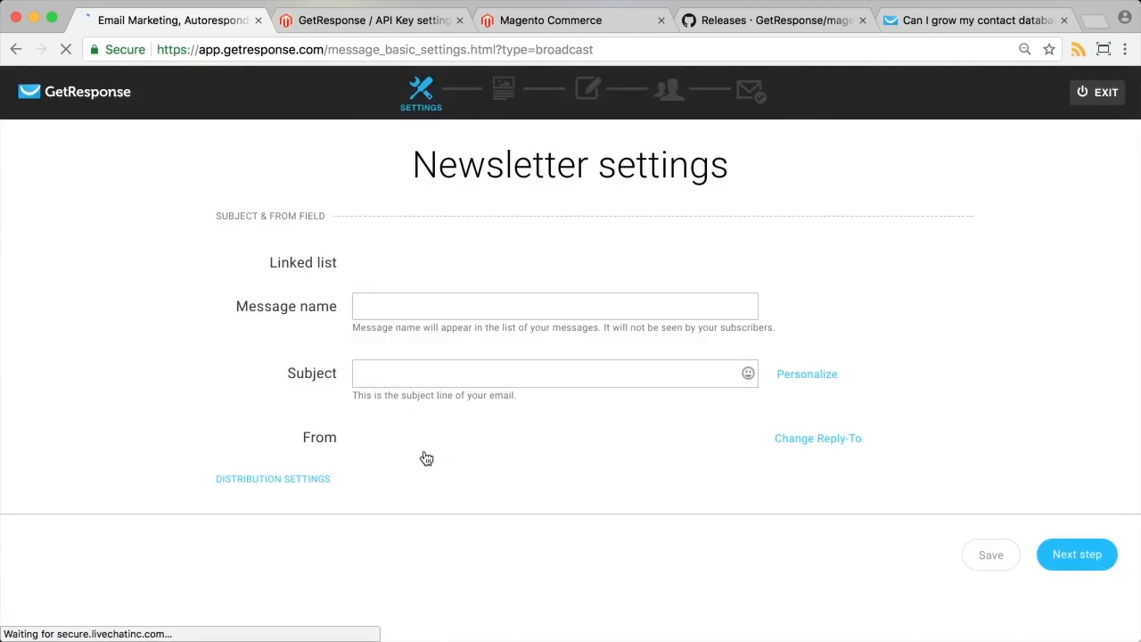
# Name the message 'Ecommerce example' with subject 'Ecommerce subject' and continue to templates.
pyautogui.click(395, 322)
pyautogui.write('Eco')
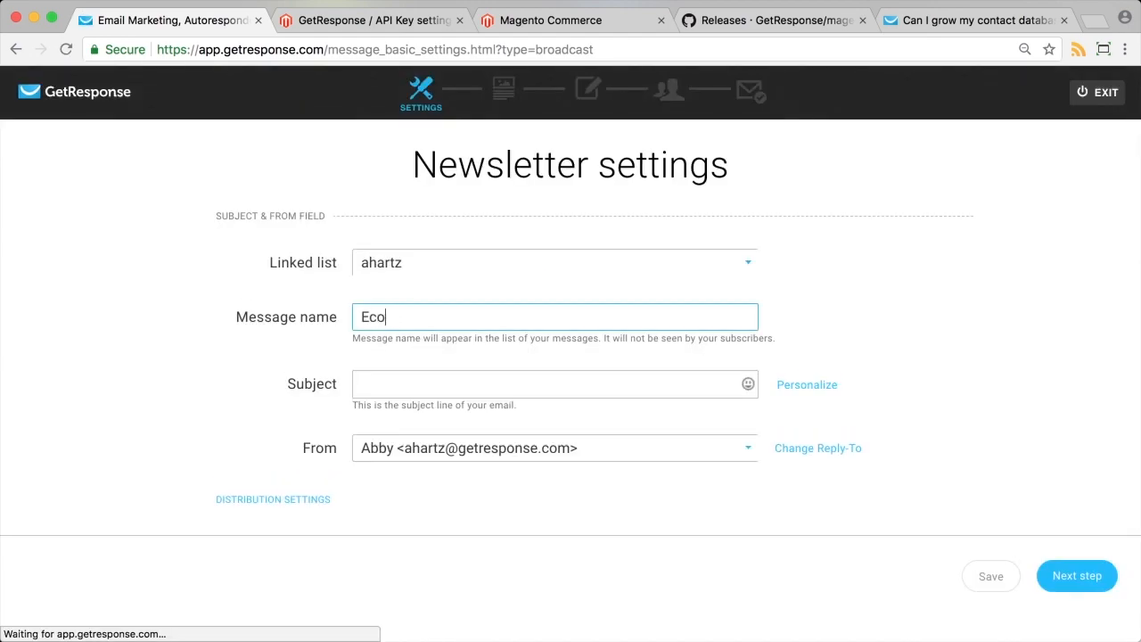
pyautogui.write('mmerce example')
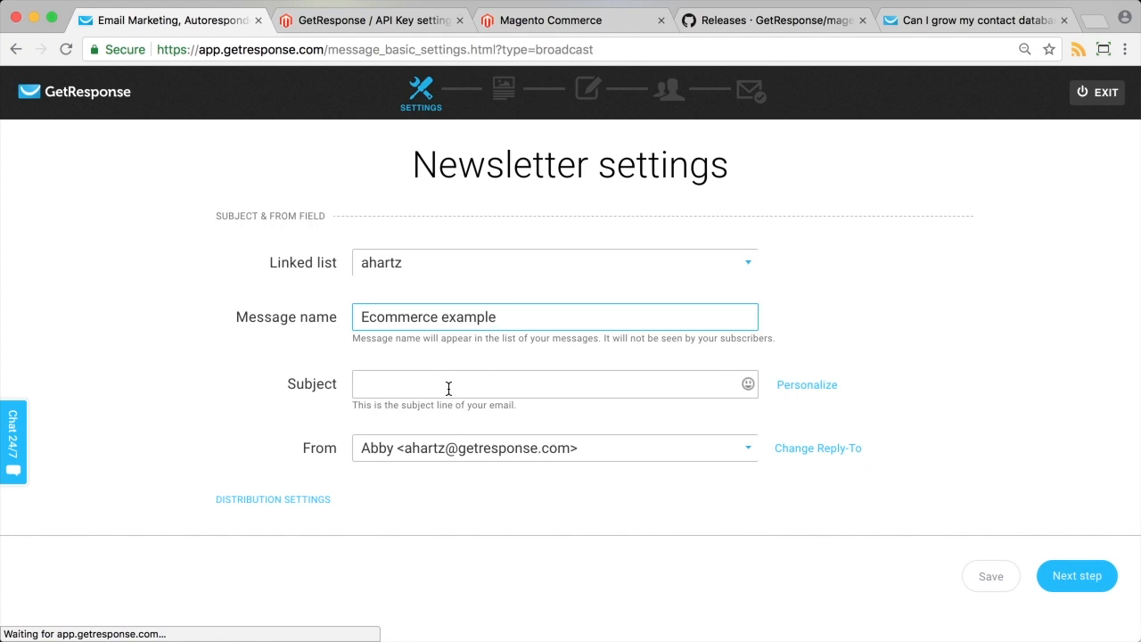
pyautogui.click(448, 385)
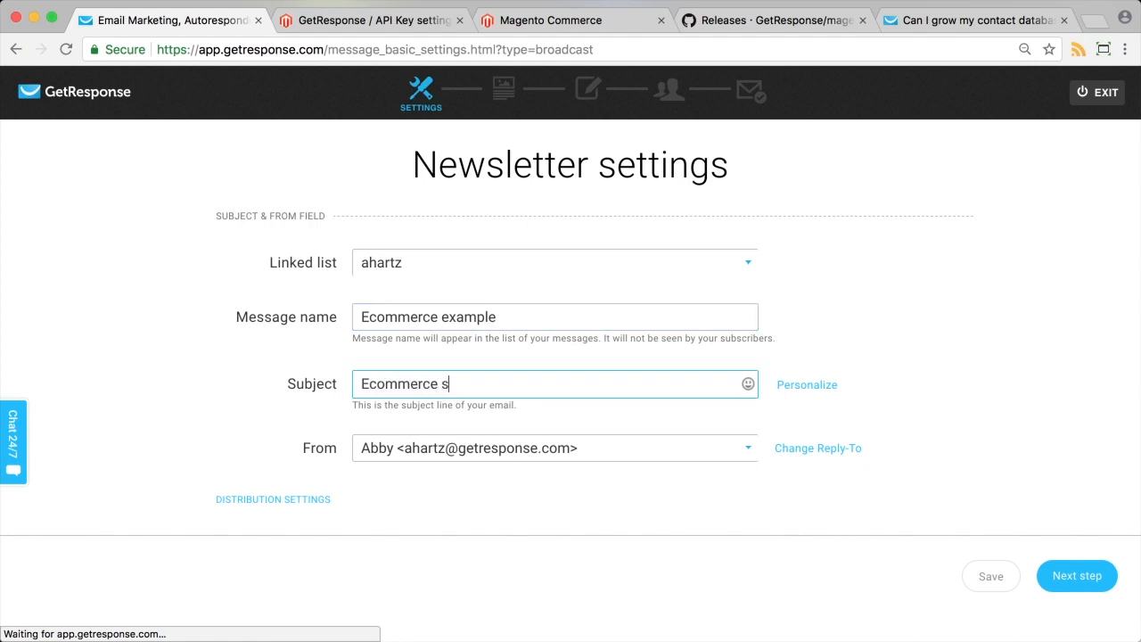
pyautogui.write('Ecommerce subject')
pyautogui.click(1103, 589)
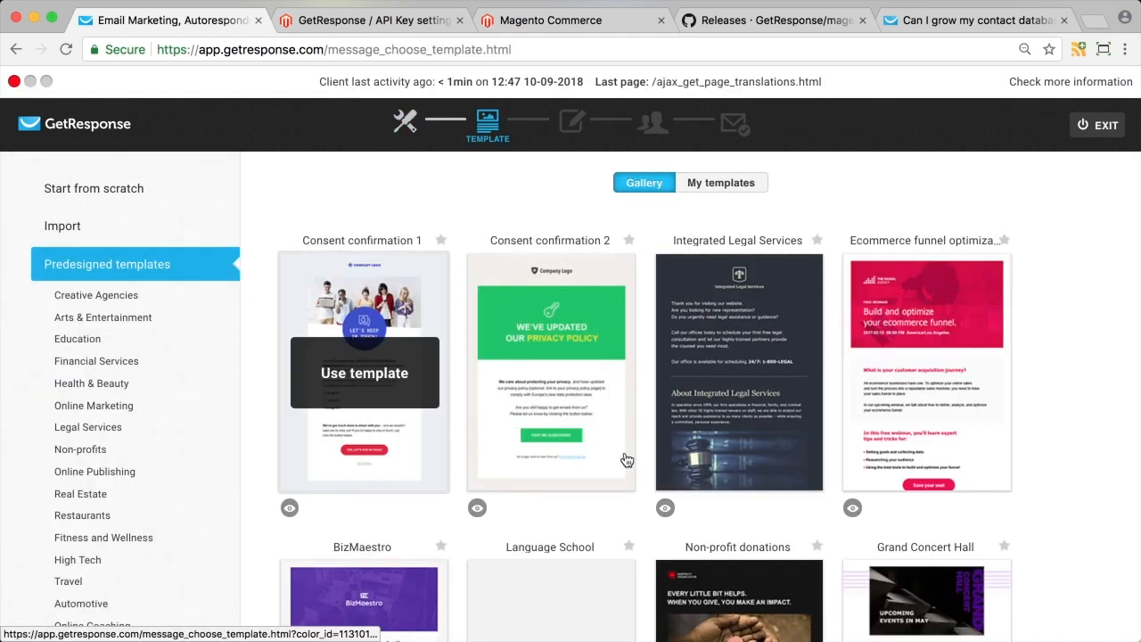
# Apply the Baker's Bakery template from the predesigned templates gallery.
pyautogui.scroll(-3, 624, 428)
pyautogui.scroll(-3, 966, 410)
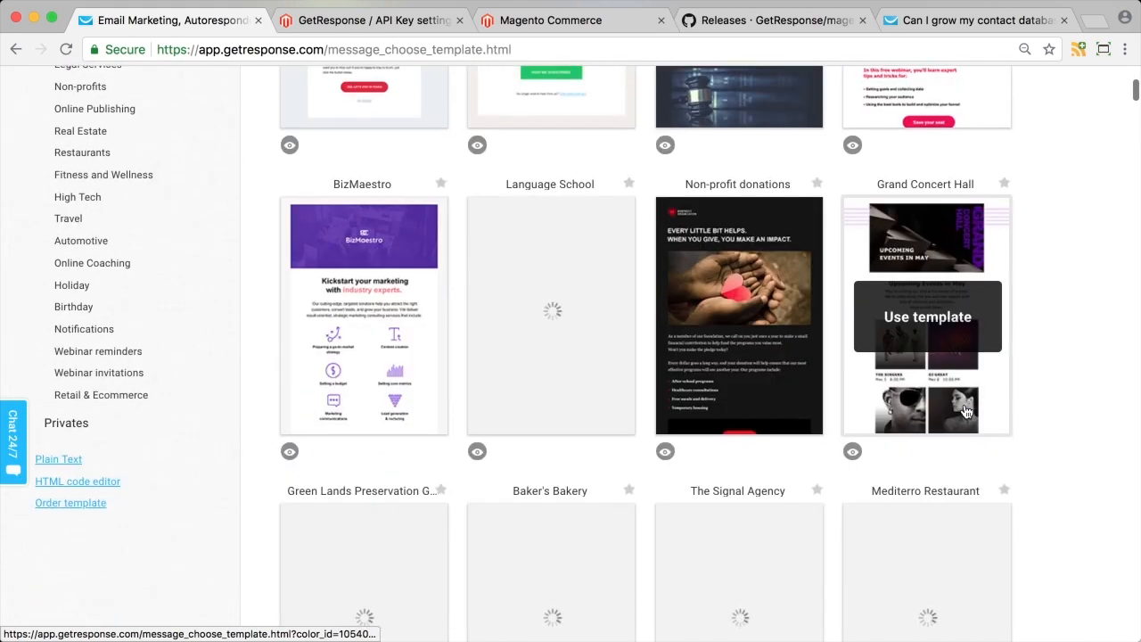
pyautogui.scroll(-2, 721, 316)
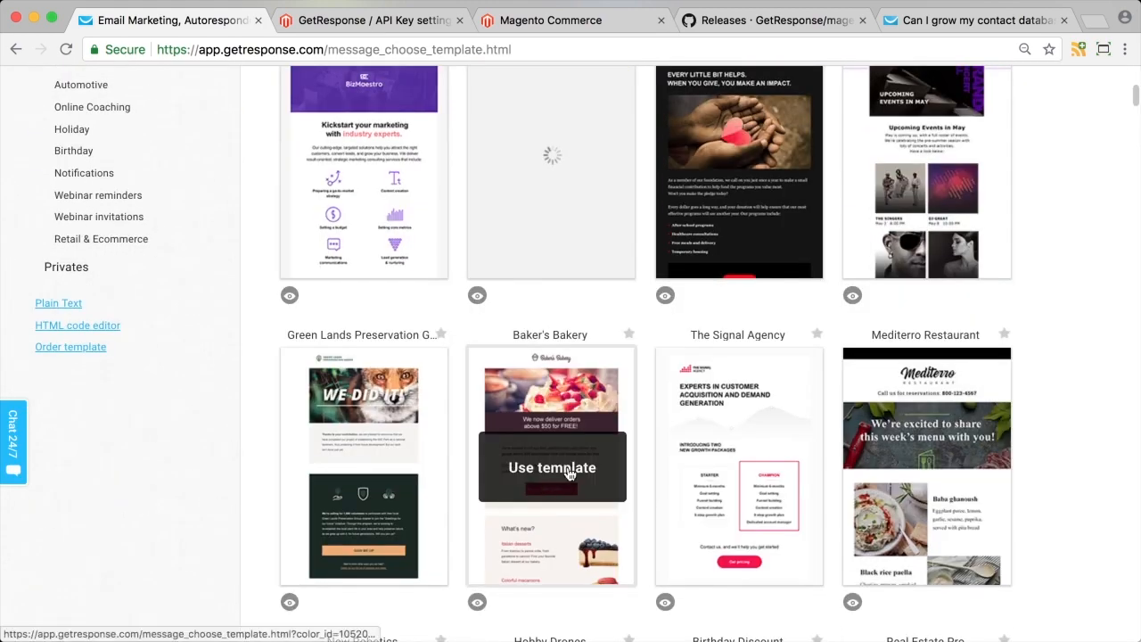
pyautogui.click(561, 472)
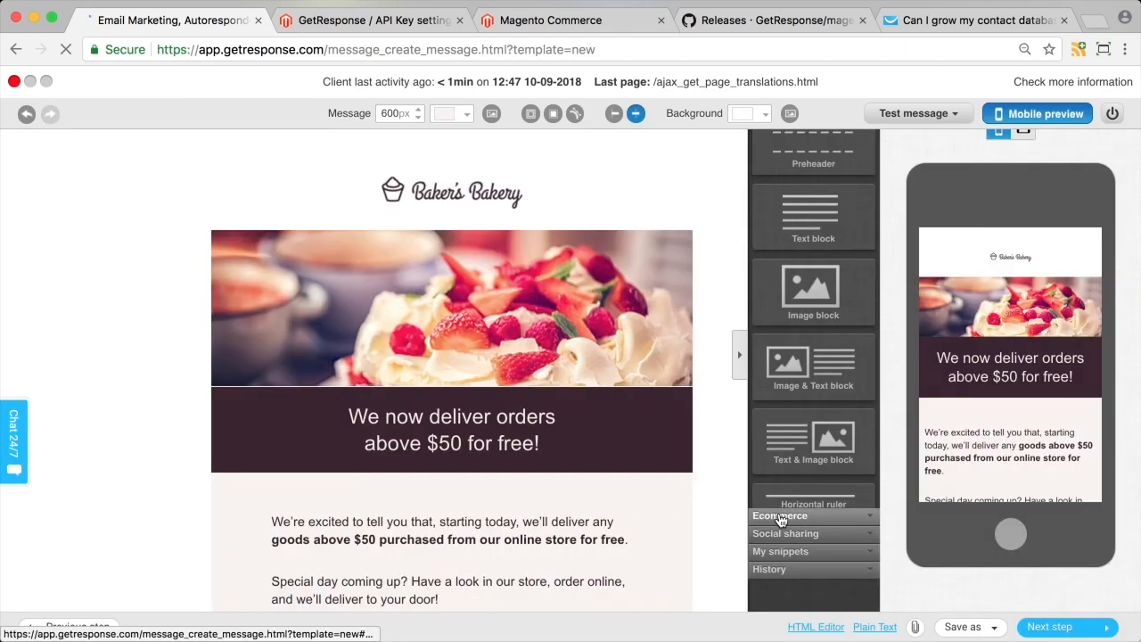
# Expand the Ecommerce blocks (Recommendations, PayPal) and scroll through the Baker's Bakery email.
pyautogui.click(781, 517)
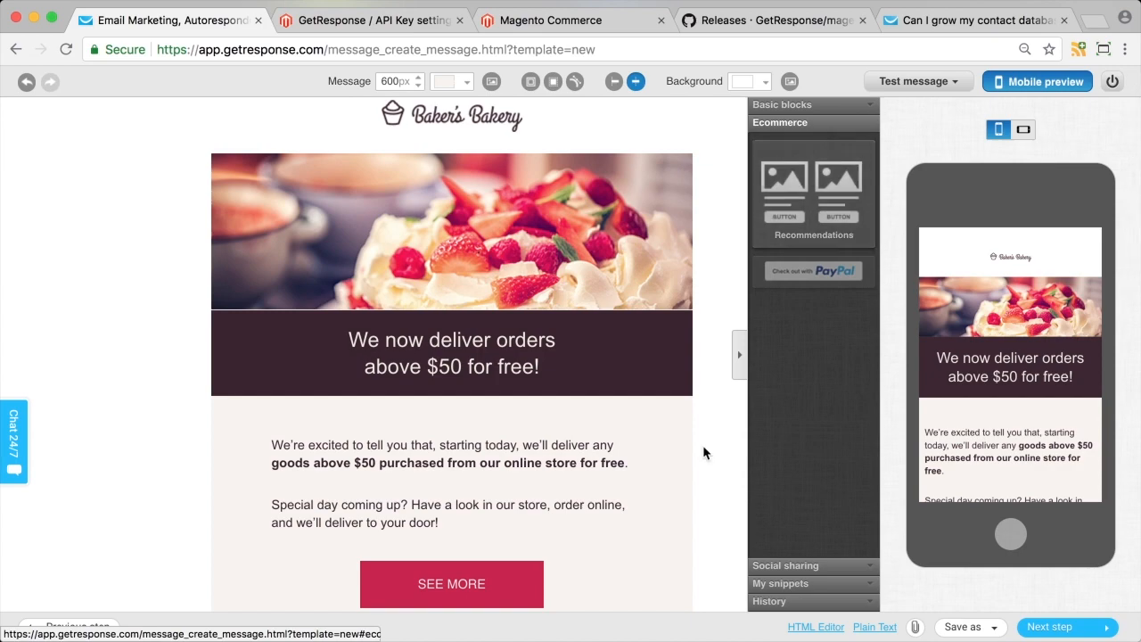
pyautogui.scroll(-3, 532, 535)
pyautogui.scroll(-1, 533, 535)
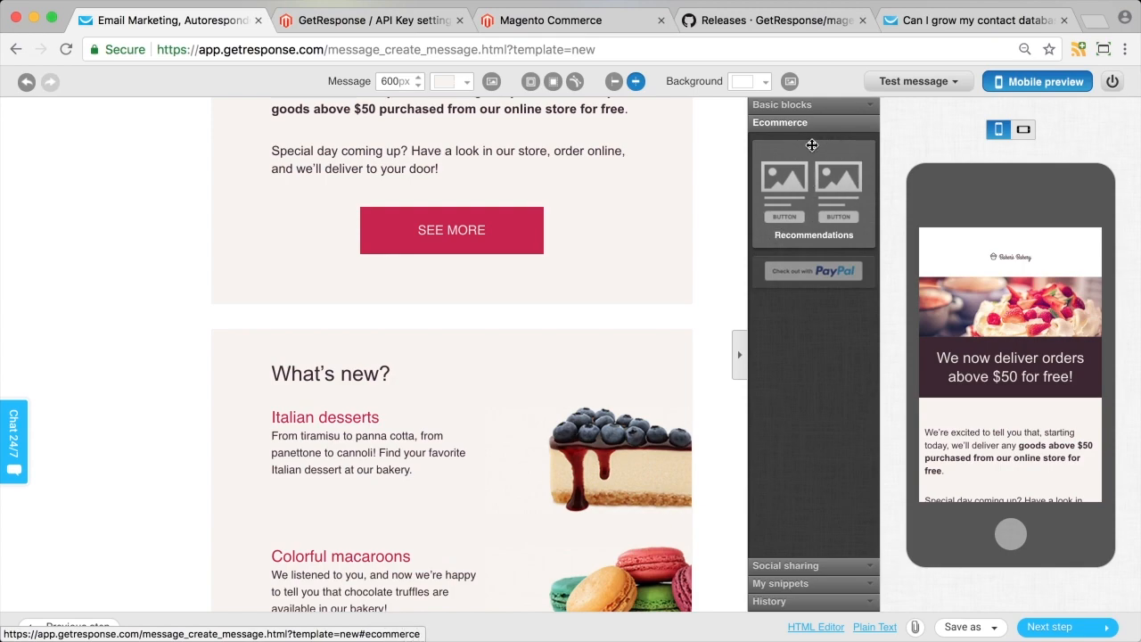
# Add a Recommendations block below SEE MORE showing 2 products from the new Magento store, all categories.
pyautogui.moveTo(813, 191); pyautogui.dragTo(548, 326)
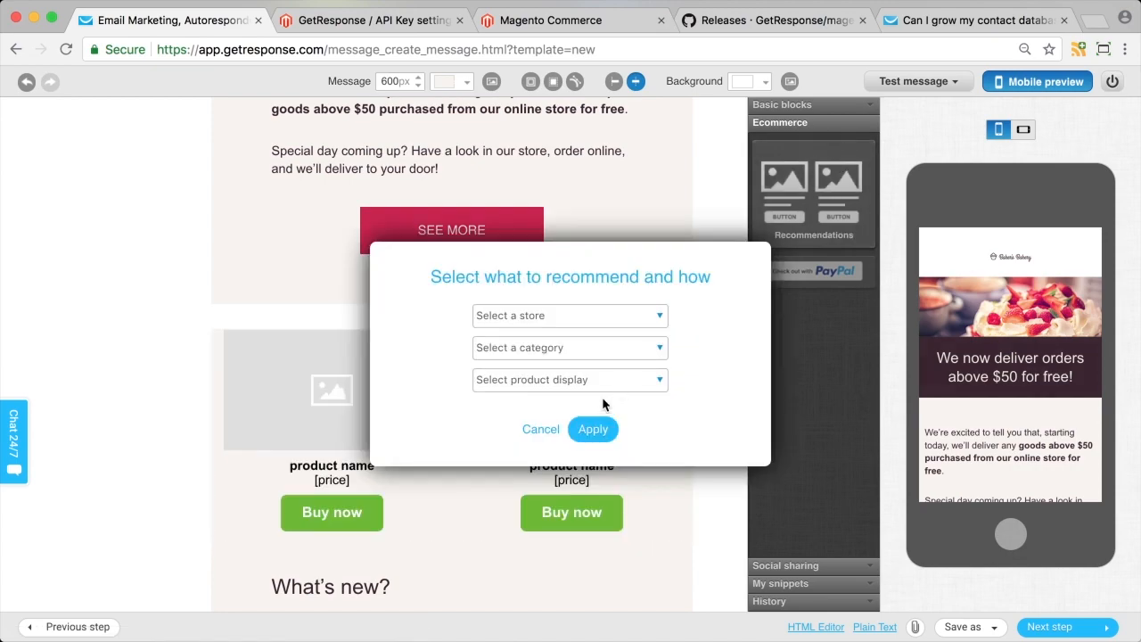
pyautogui.click(552, 317)
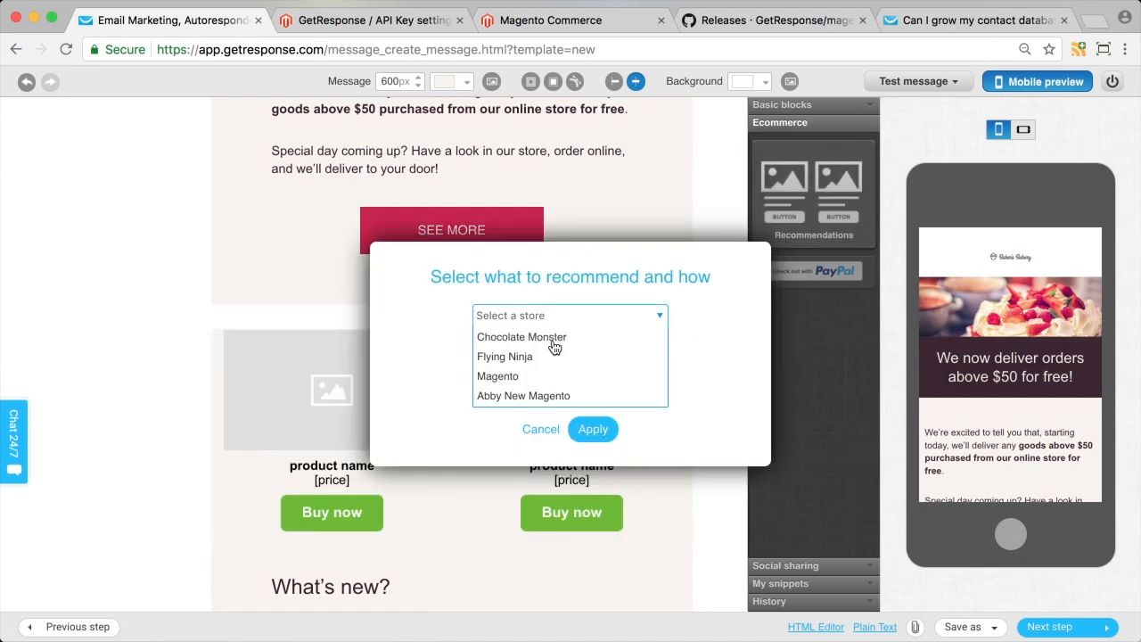
pyautogui.click(555, 396)
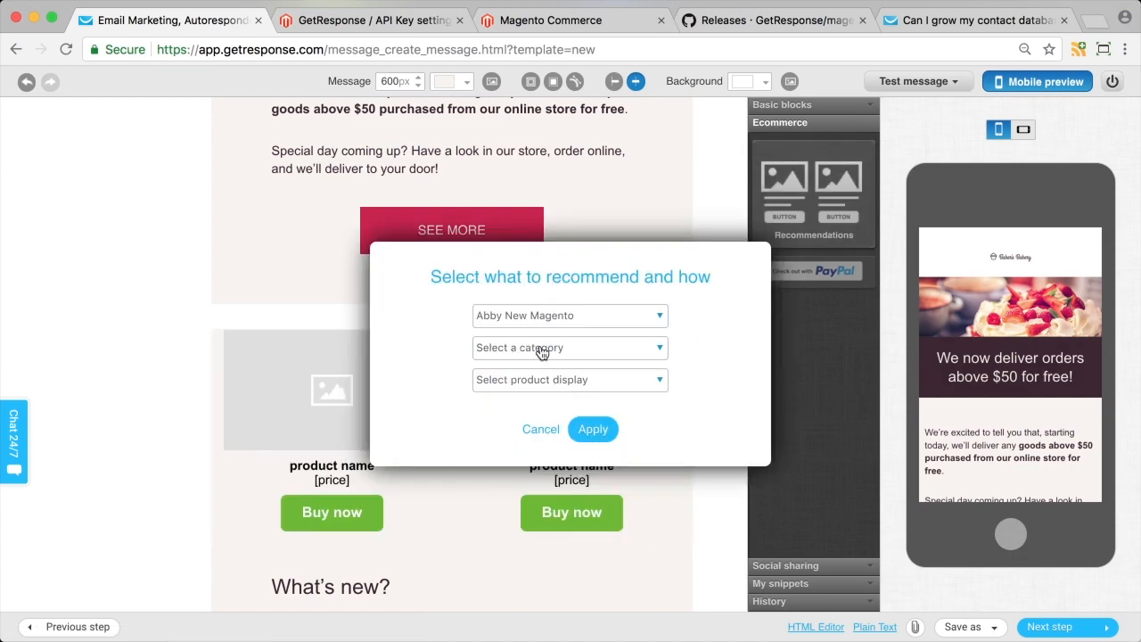
pyautogui.click(550, 380)
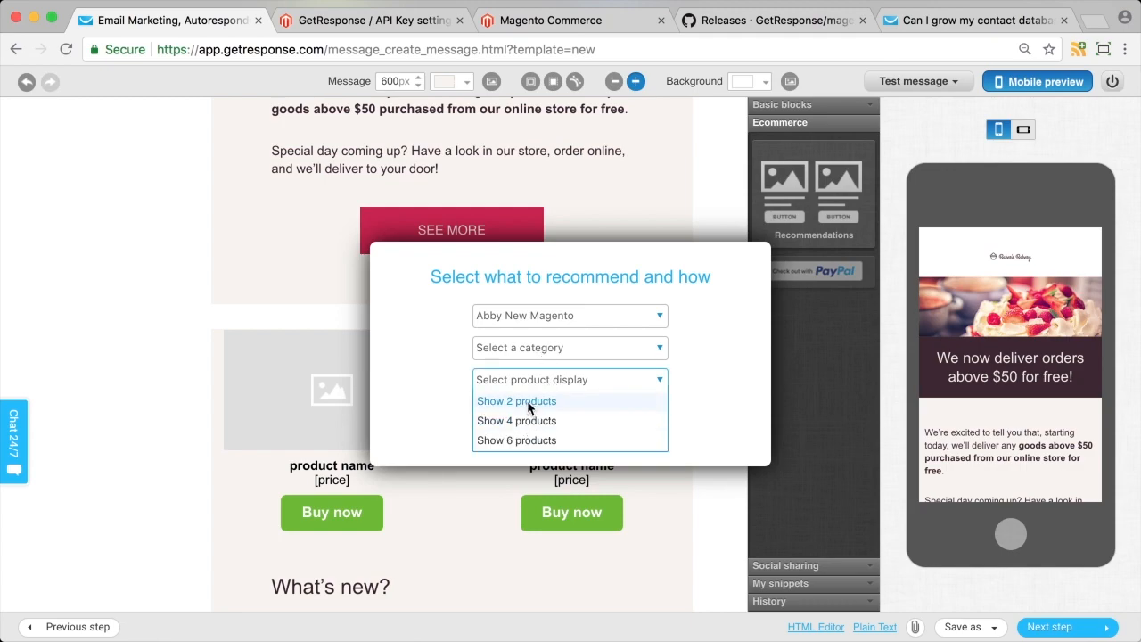
pyautogui.click(530, 401)
pyautogui.click(576, 350)
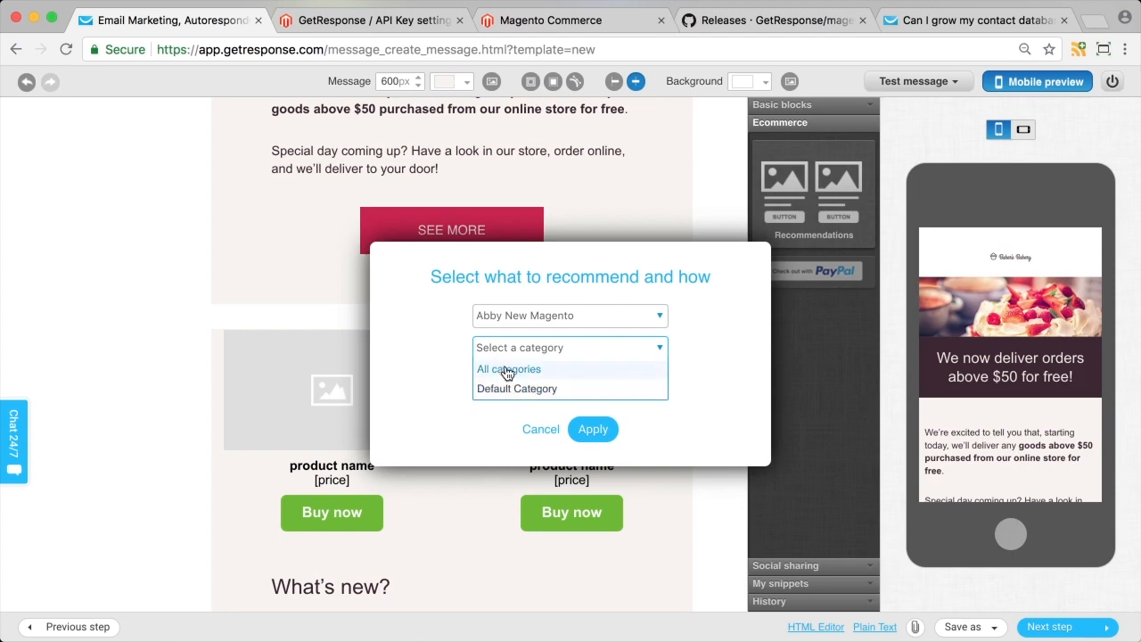
pyautogui.click(499, 368)
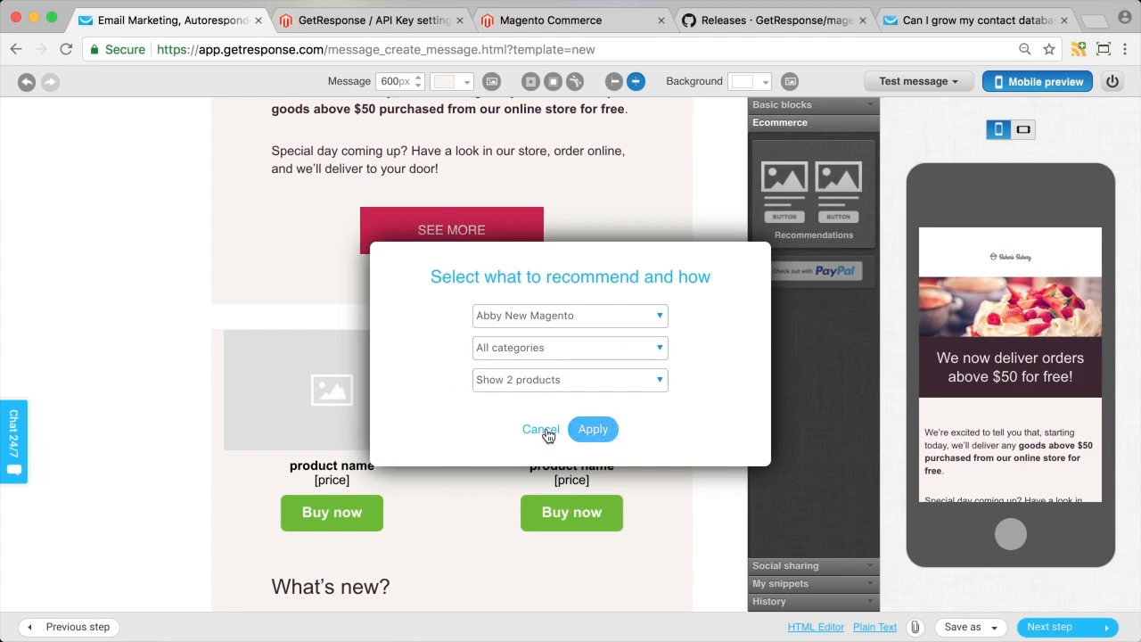
pyautogui.scroll(-2, 86, 459)
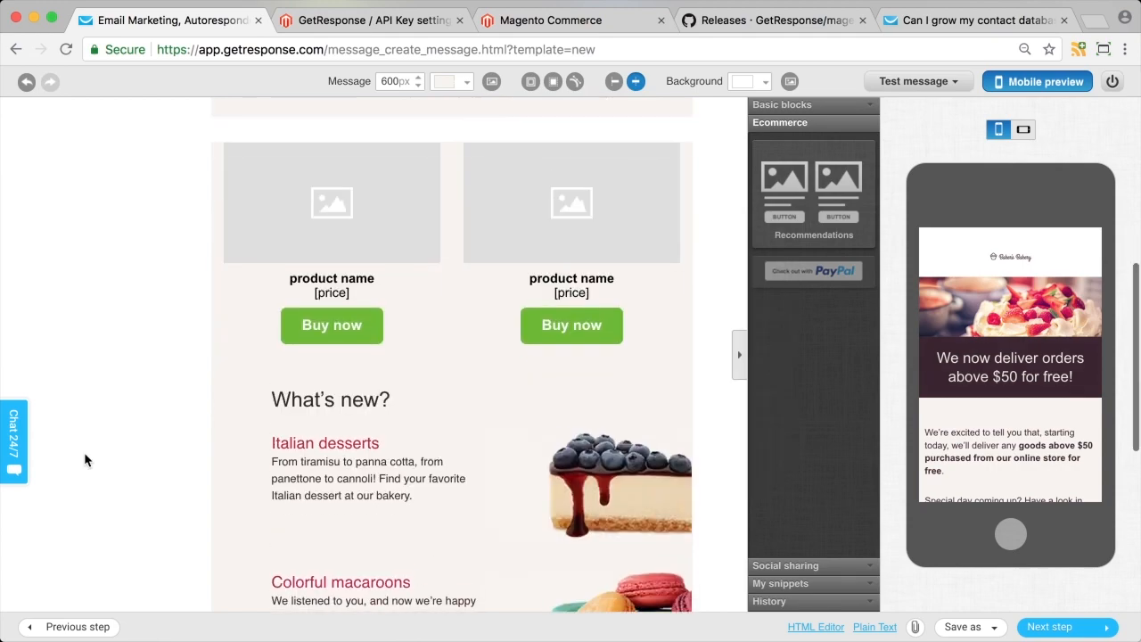
pyautogui.scroll(2, 86, 459)
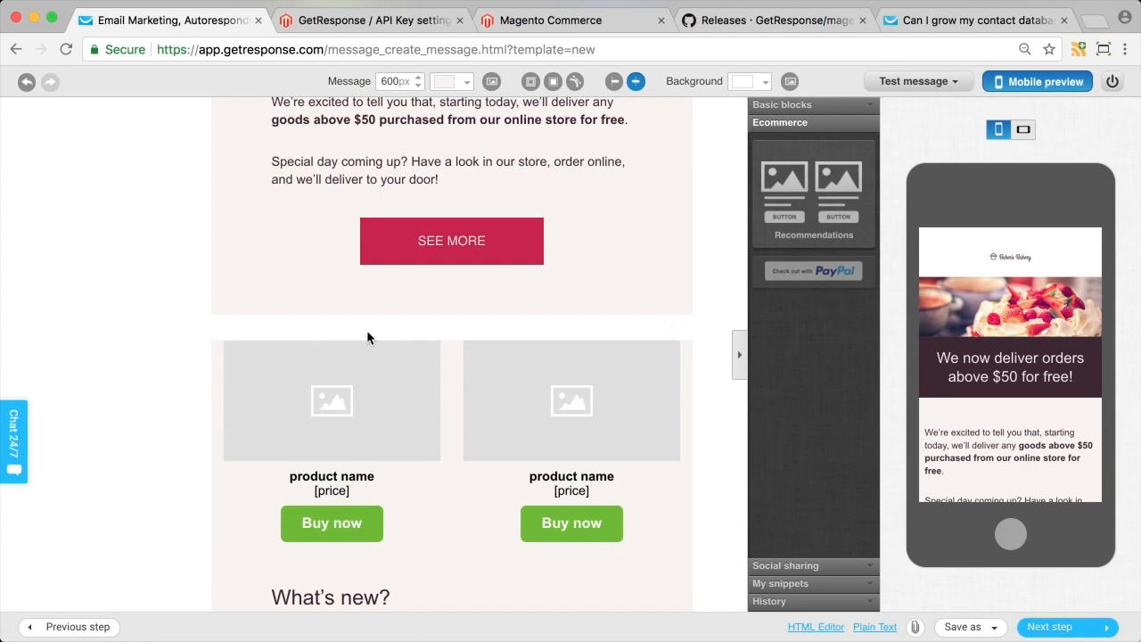
pyautogui.scroll(1, 370, 393)
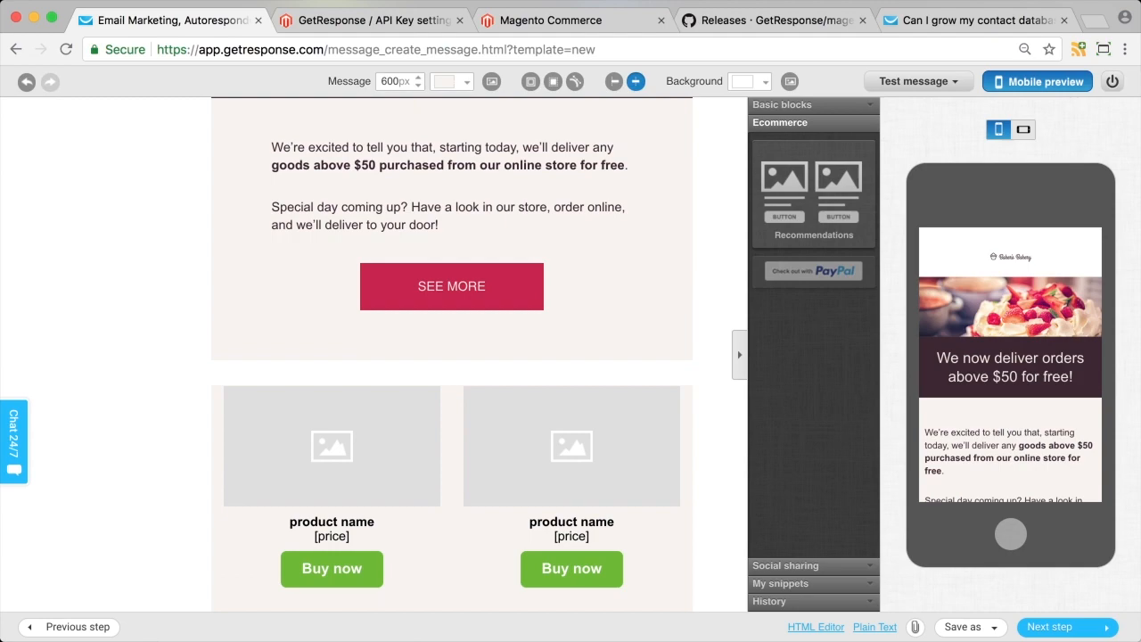
# Exit the newsletter editor and start a new draft under Automation messages.
pyautogui.click(1114, 82)
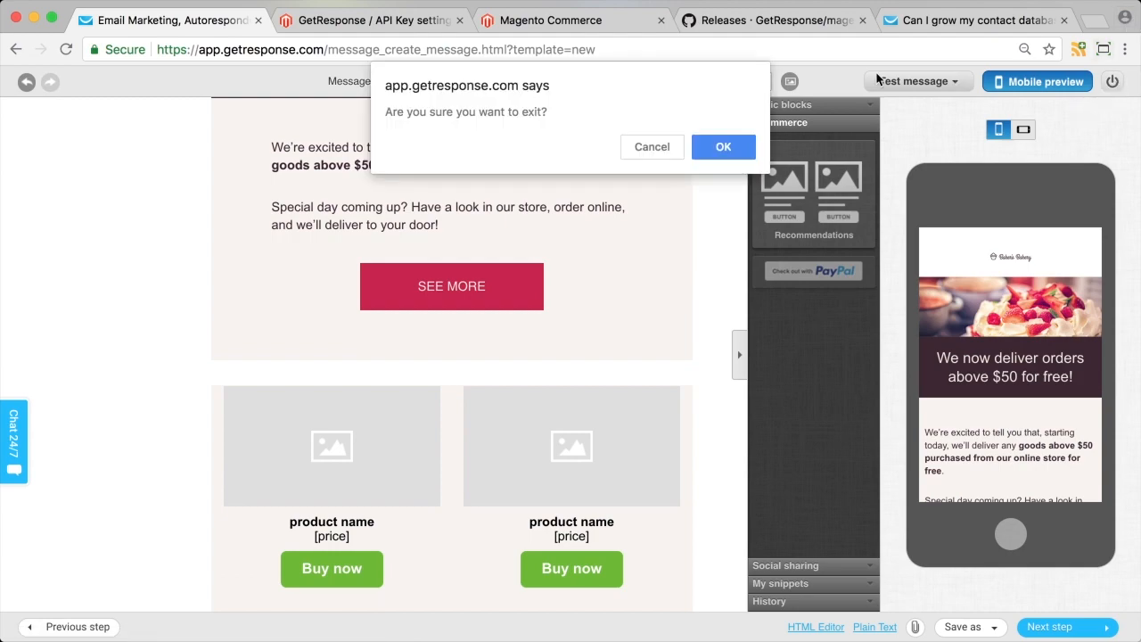
pyautogui.click(724, 148)
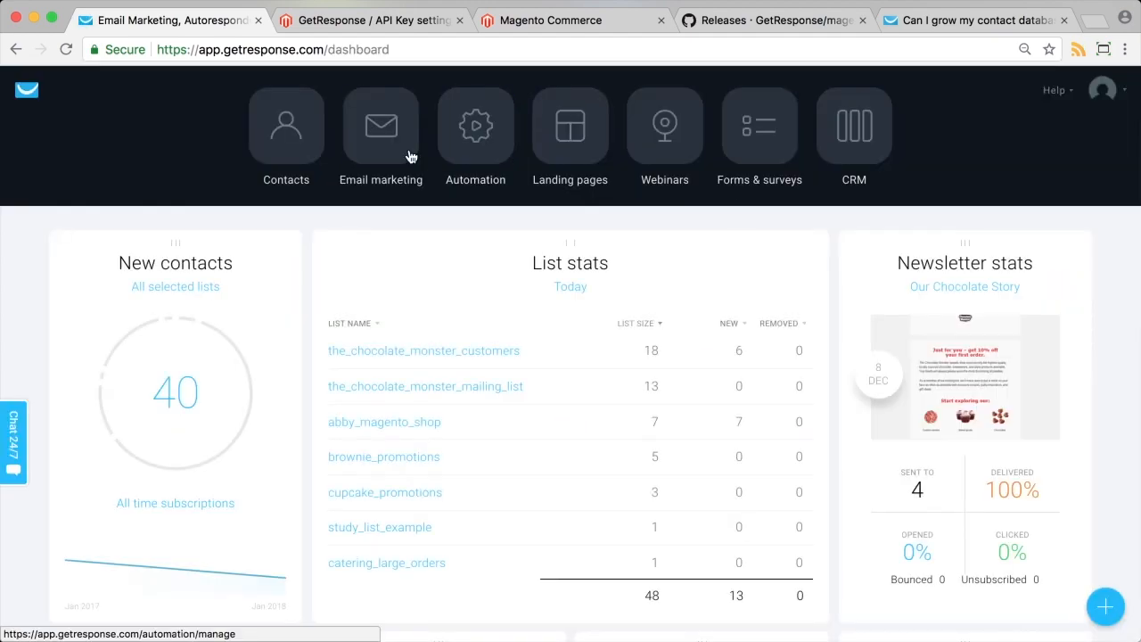
pyautogui.click(482, 152)
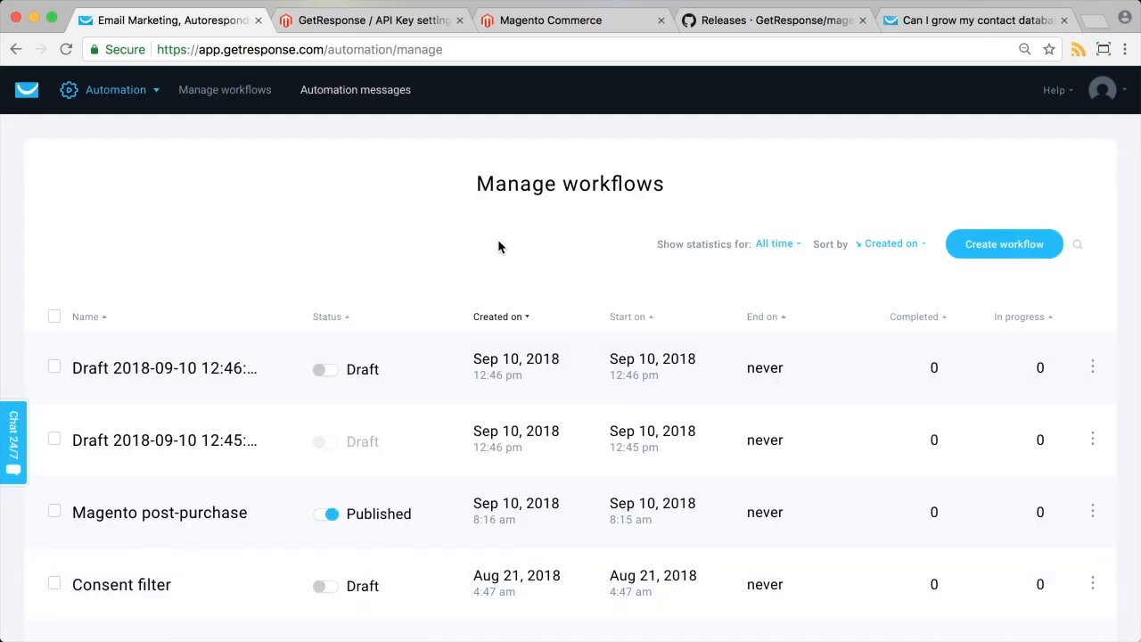
pyautogui.click(371, 94)
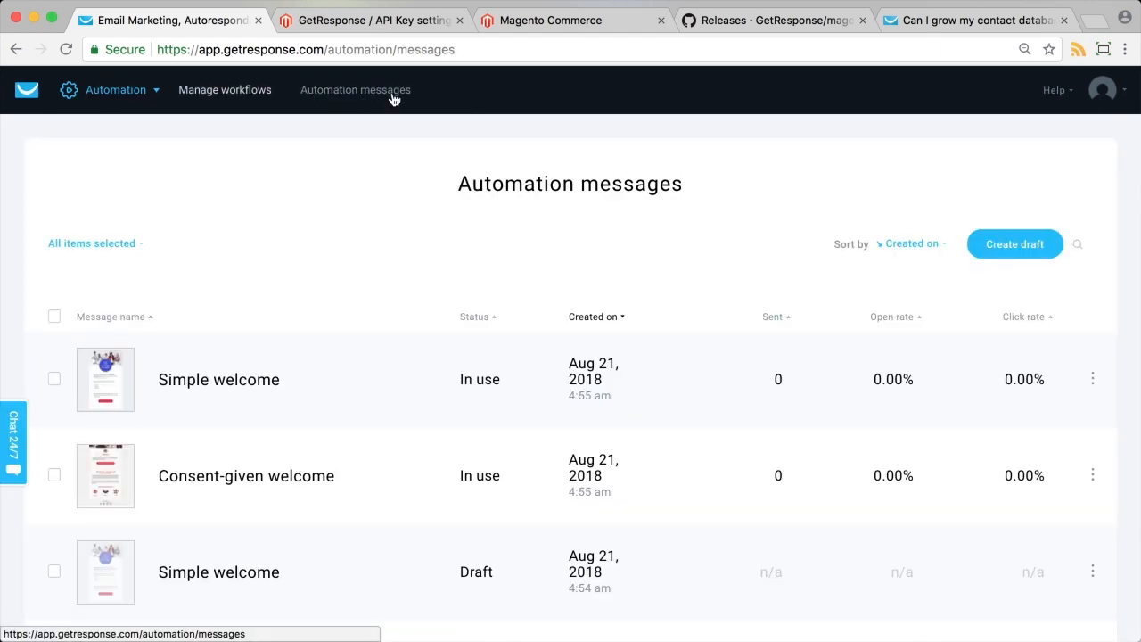
pyautogui.click(1013, 244)
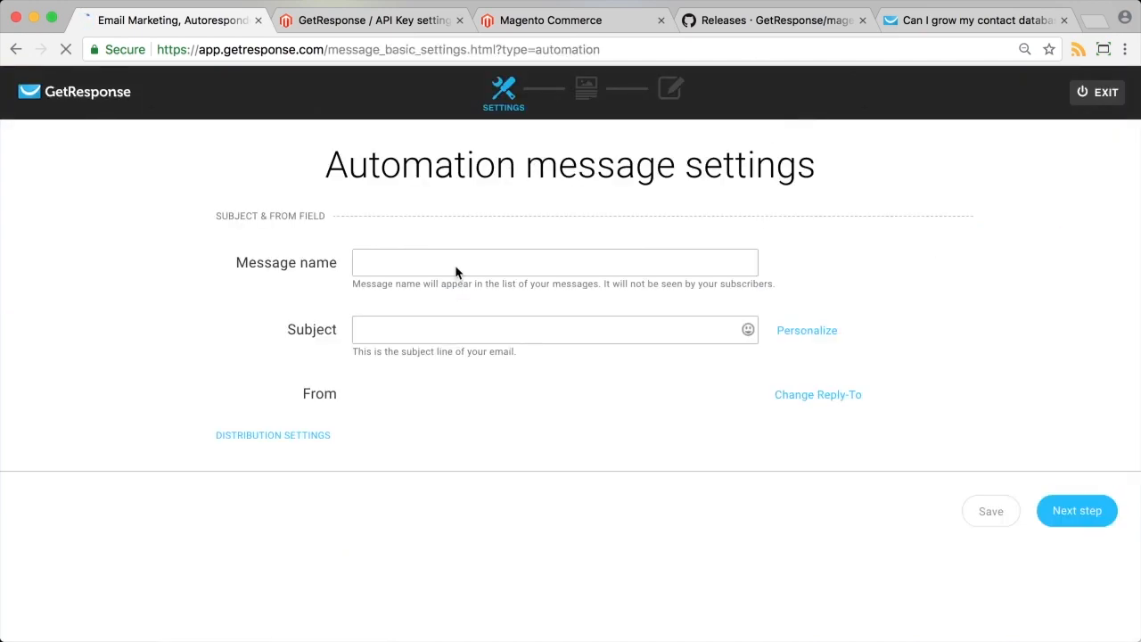
# Name the message and subject 'Abandoned cart', then build it from the Hobby Drones template.
pyautogui.click(455, 266)
pyautogui.write('Abandoned cart')
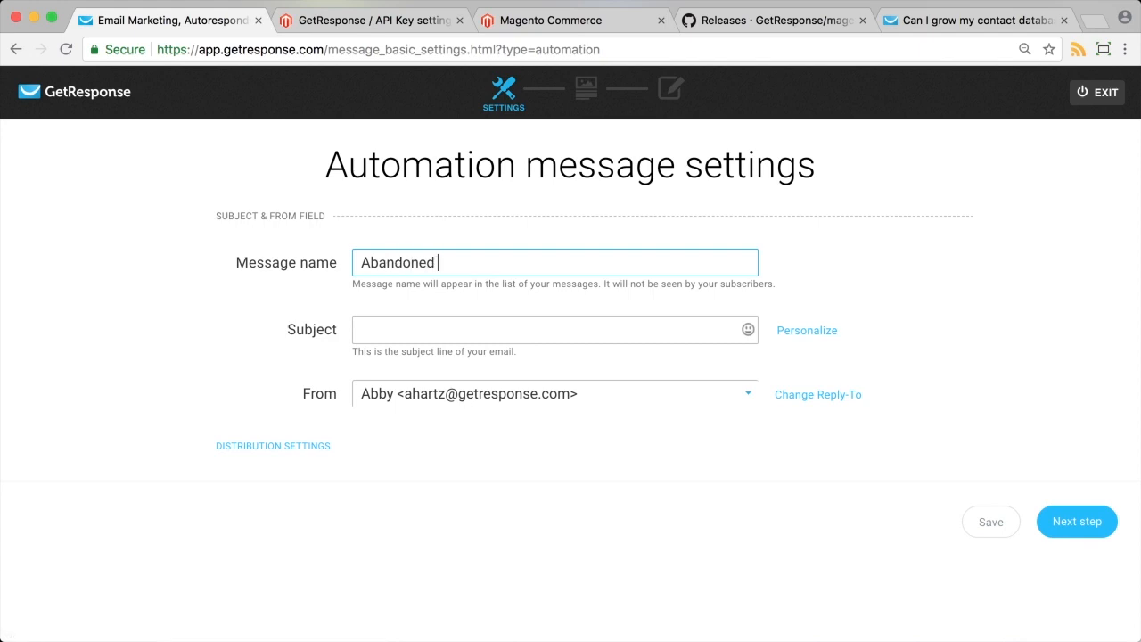
pyautogui.click(498, 321)
pyautogui.write('Abandone')
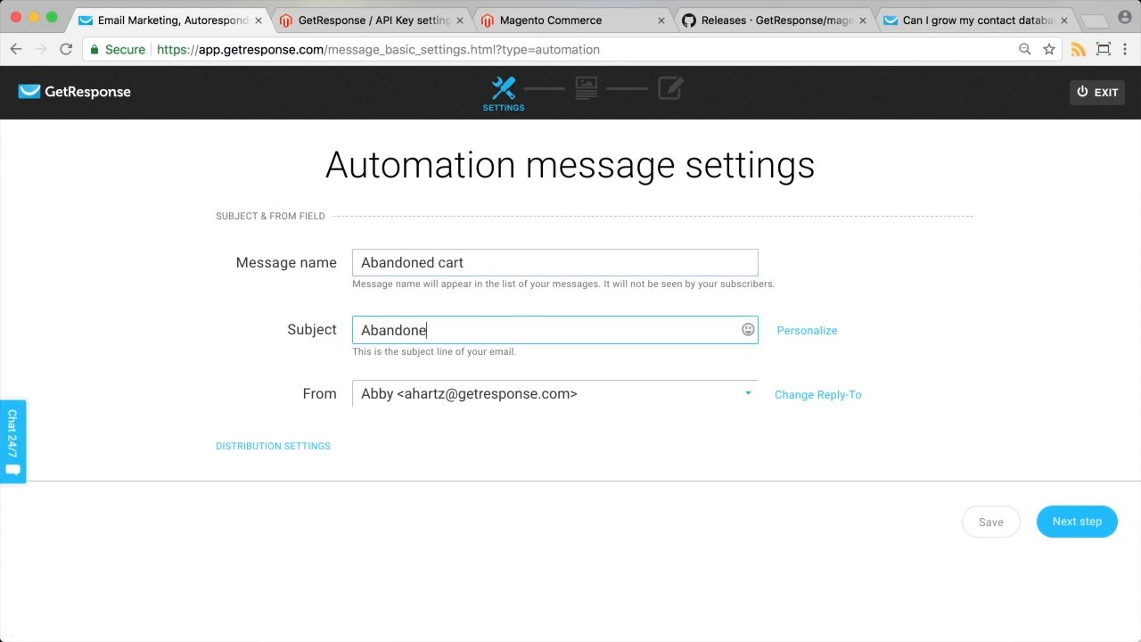
pyautogui.write('d cart')
pyautogui.click(1080, 532)
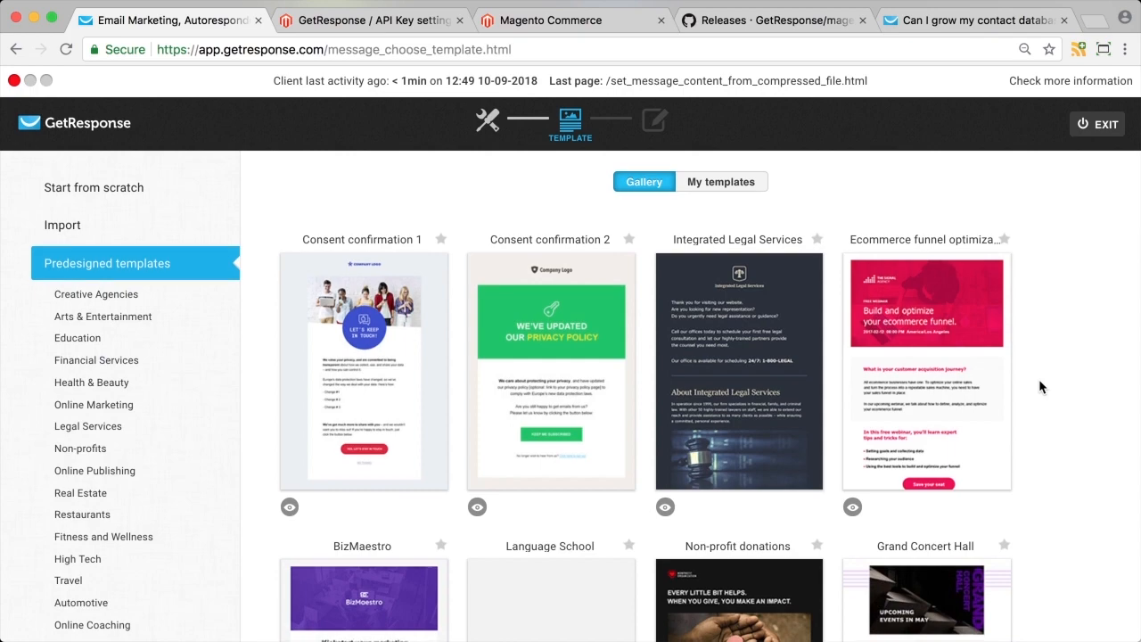
pyautogui.scroll(-15, 1038, 379)
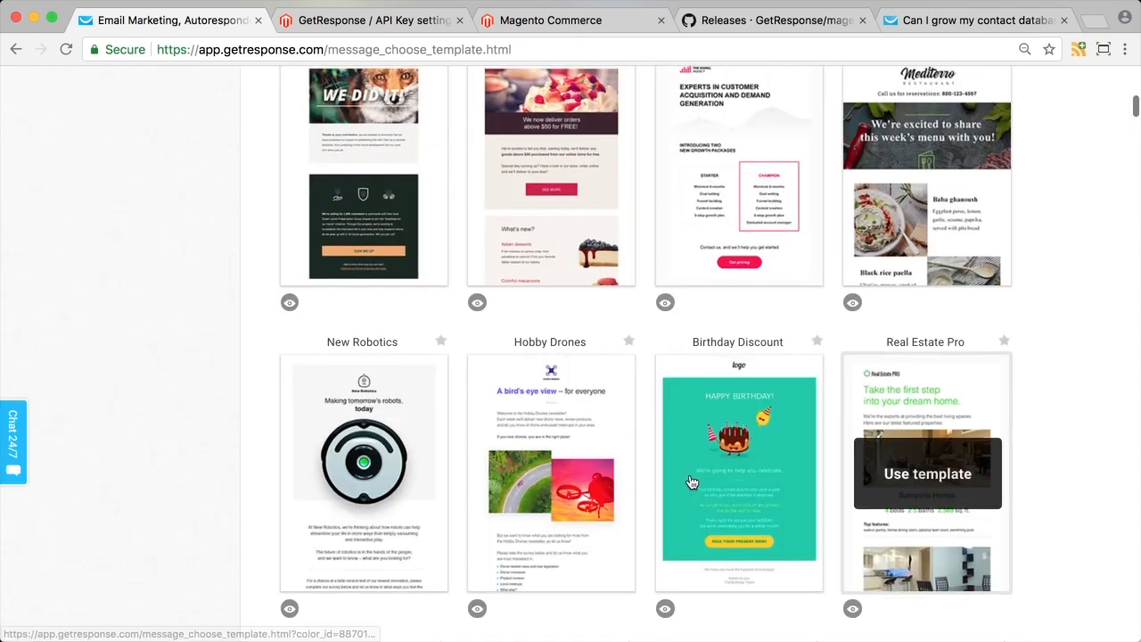
pyautogui.click(564, 484)
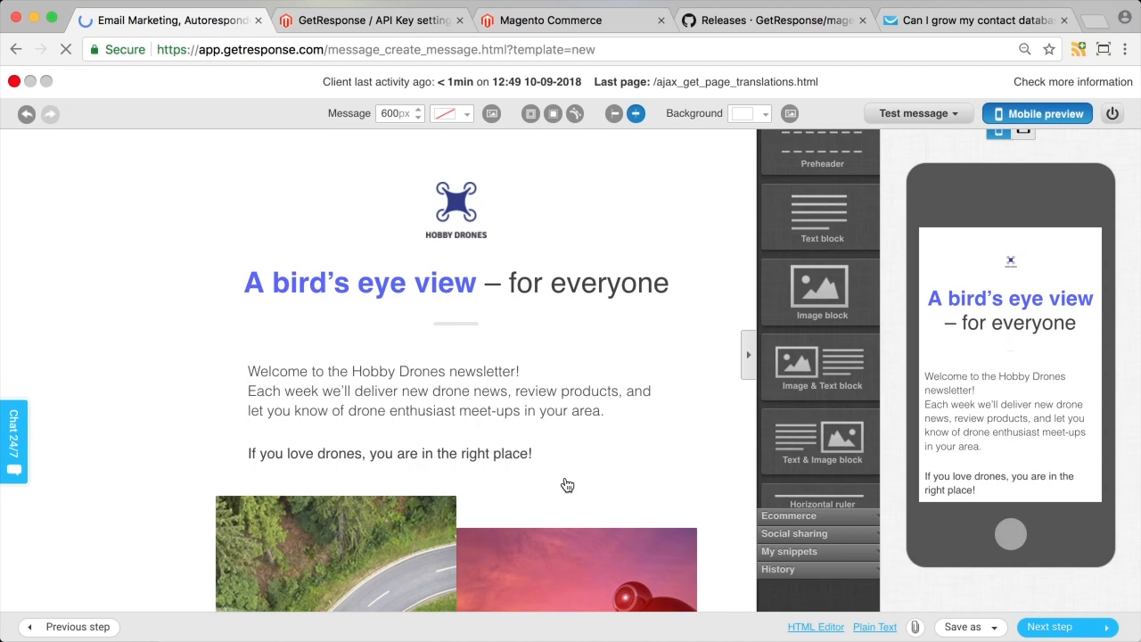
# Place an Abandoned Cart block from Ecommerce blocks under the Take the Survey button, then exit the editor.
pyautogui.click(772, 520)
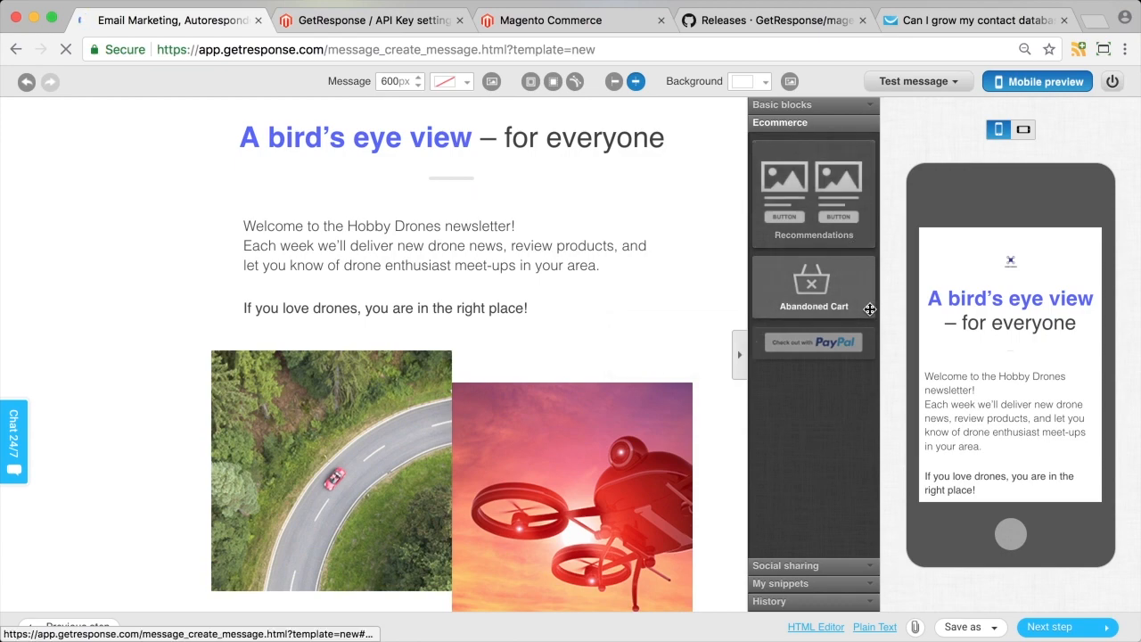
pyautogui.scroll(-3, 479, 357)
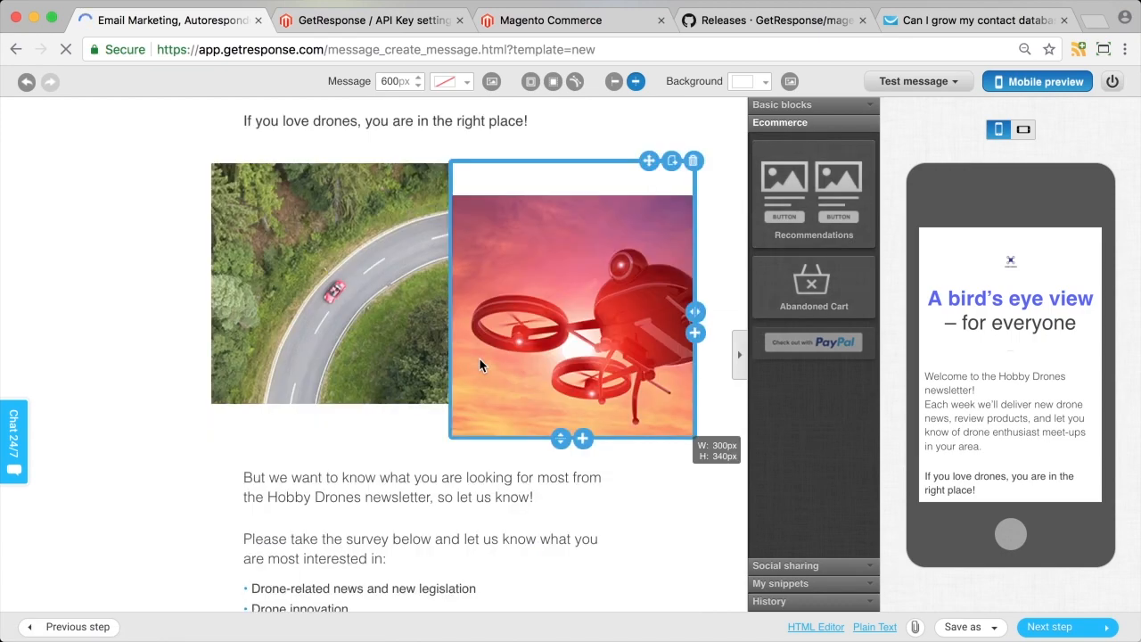
pyautogui.scroll(-3, 478, 358)
pyautogui.scroll(-3, 507, 316)
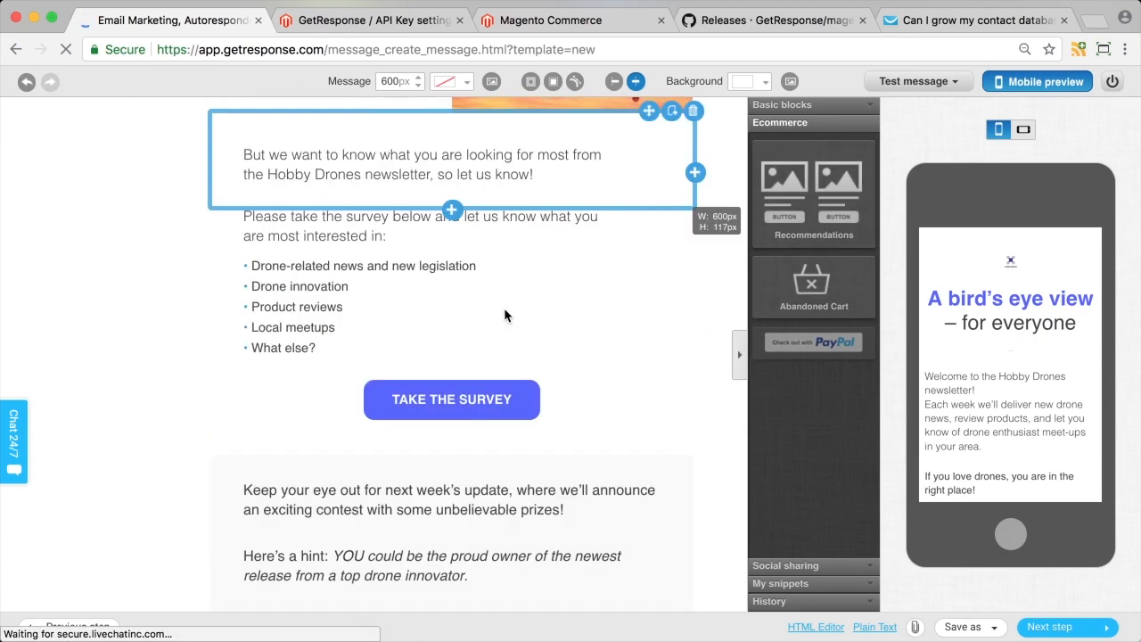
pyautogui.scroll(-3, 504, 312)
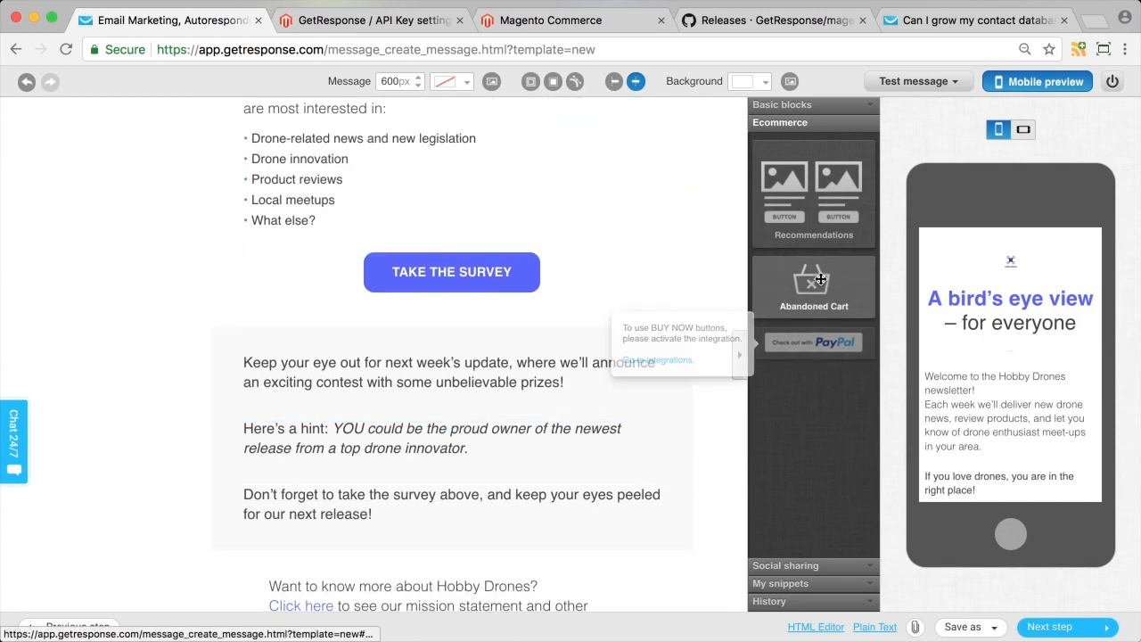
pyautogui.moveTo(829, 298); pyautogui.dragTo(550, 329)
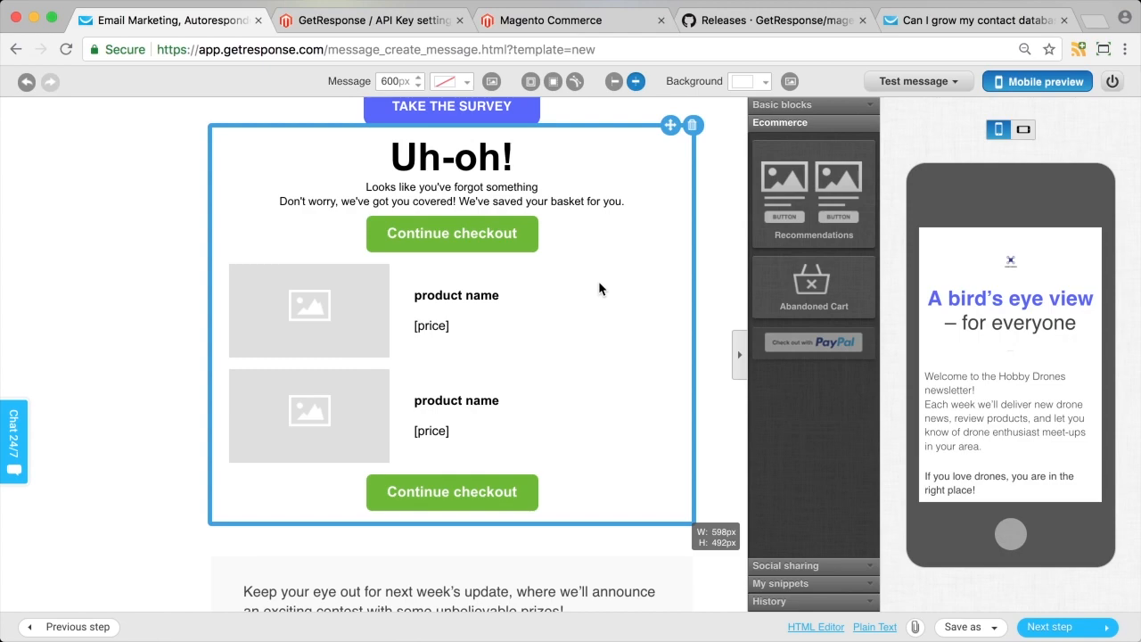
pyautogui.click(439, 223)
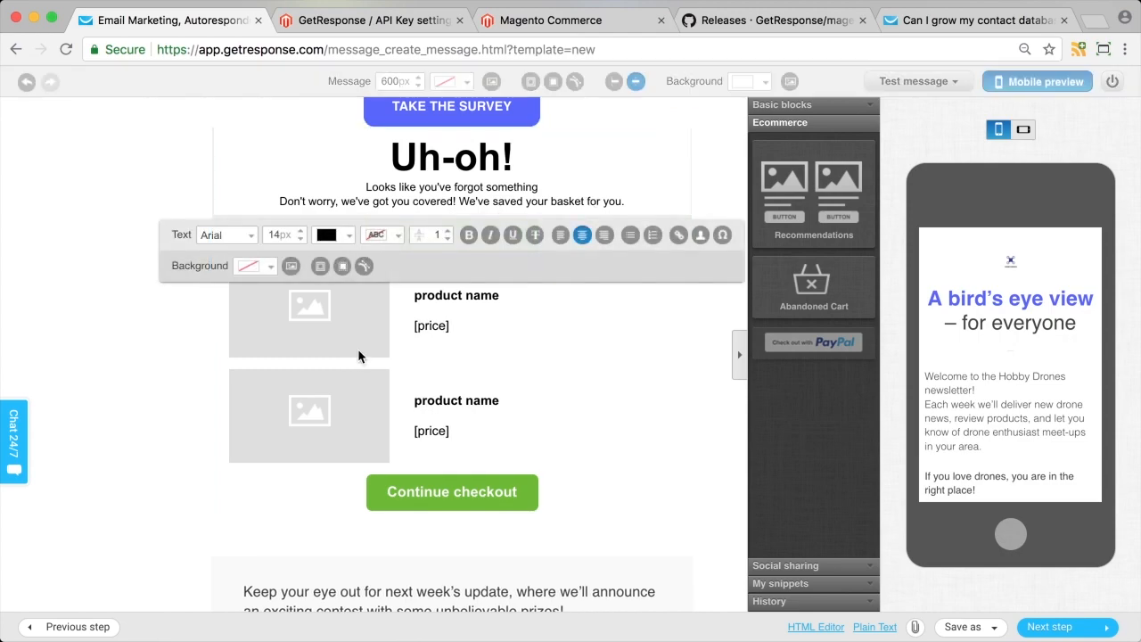
pyautogui.click(133, 385)
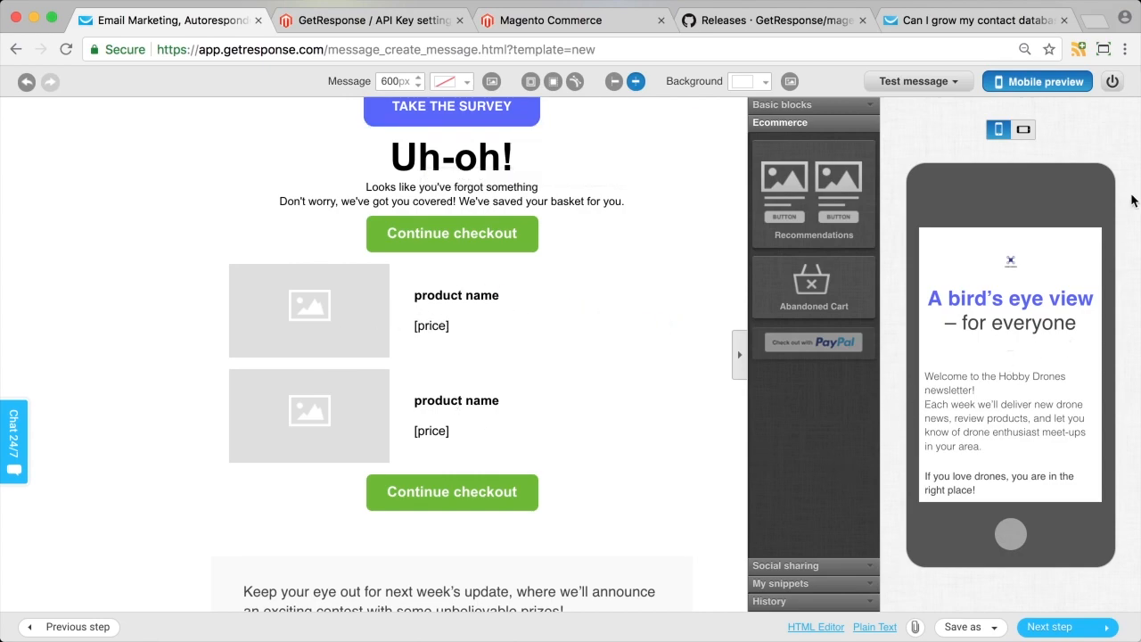
pyautogui.click(1113, 81)
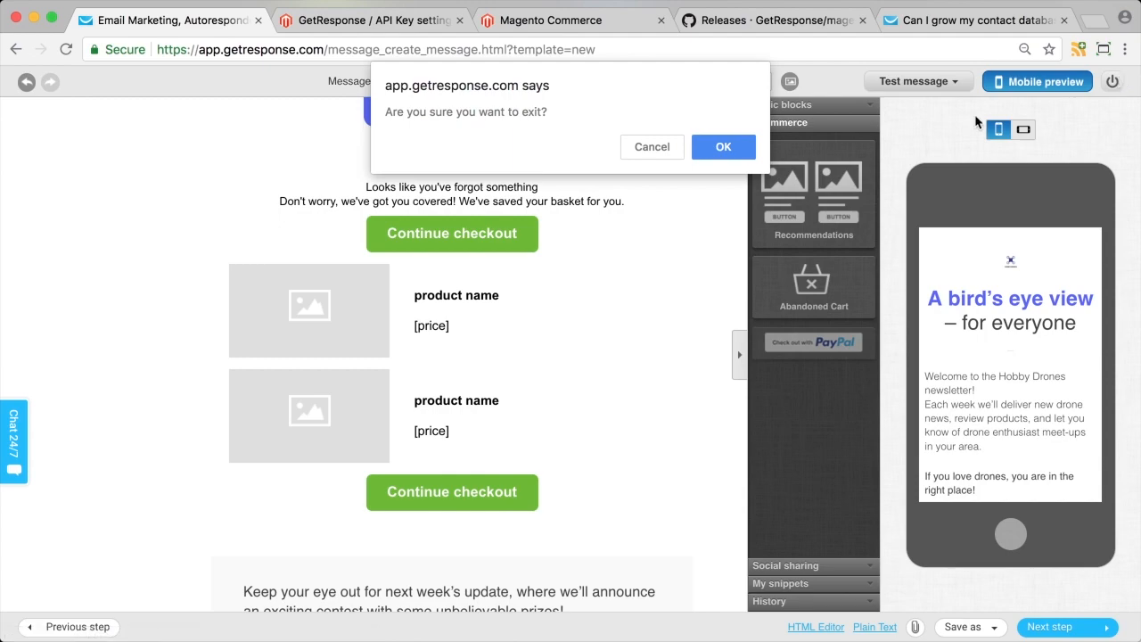
# Confirm leaving the editor and switch to the Magento GetResponse account settings tab.
pyautogui.click(732, 147)
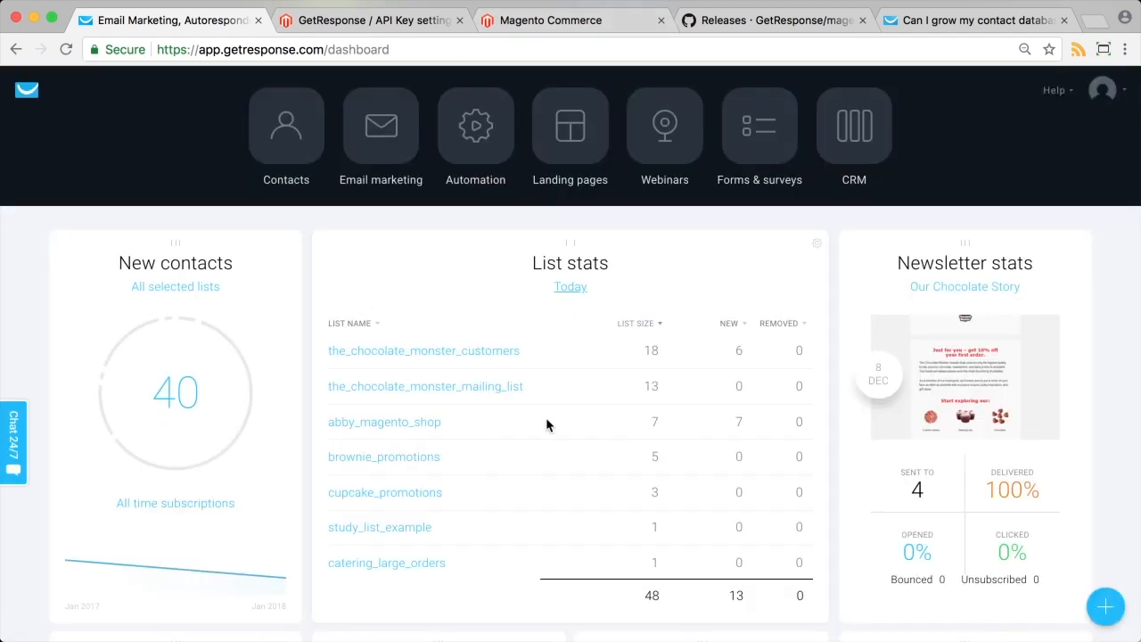
pyautogui.scroll(-4, 545, 426)
pyautogui.scroll(4, 545, 417)
pyautogui.scroll(-10, 921, 181)
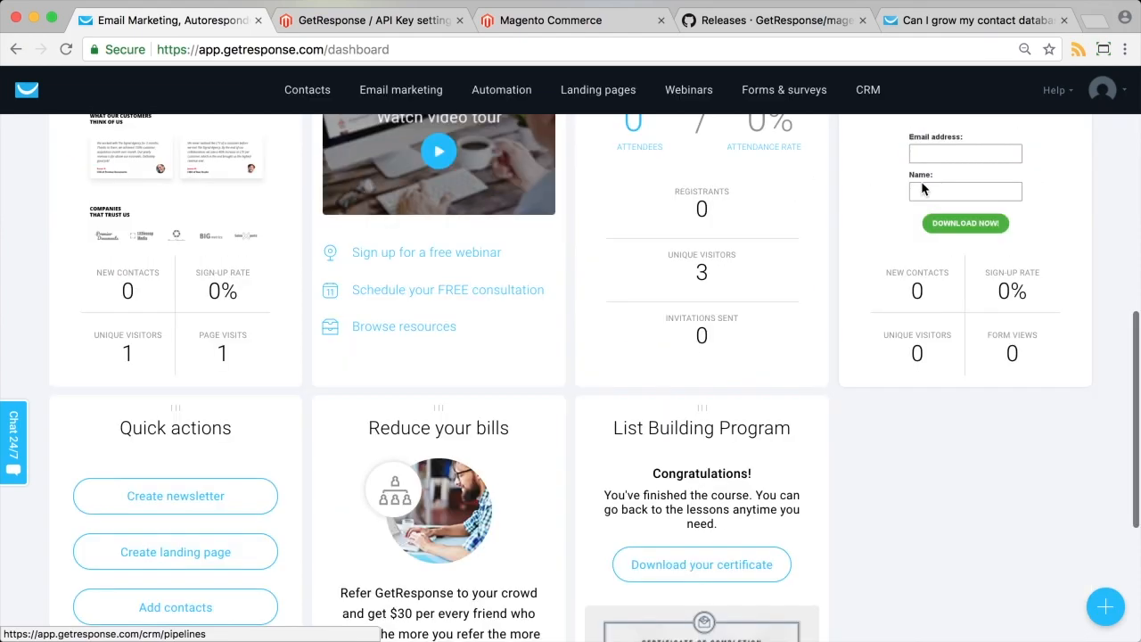
pyautogui.scroll(5, 950, 196)
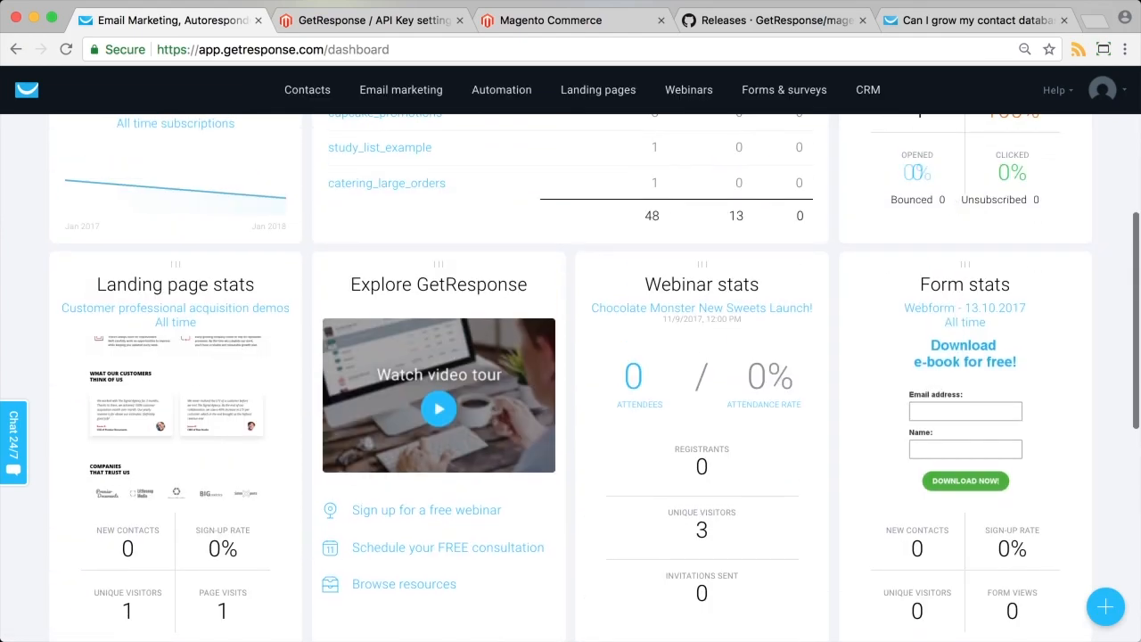
pyautogui.click(405, 22)
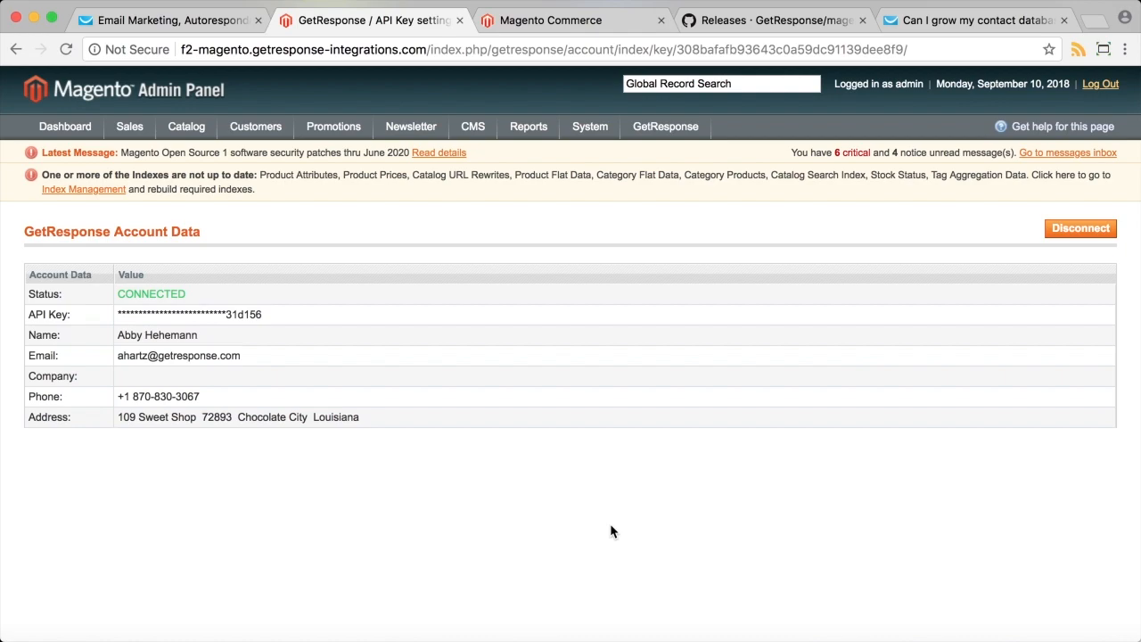
pyautogui.click(788, 19)
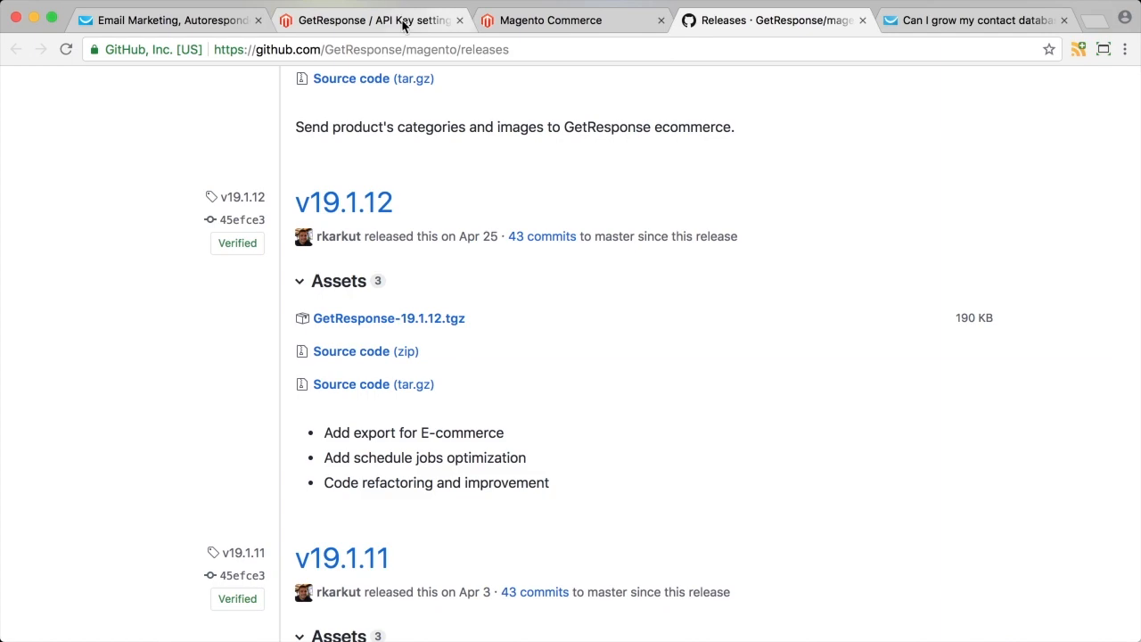
pyautogui.click(371, 22)
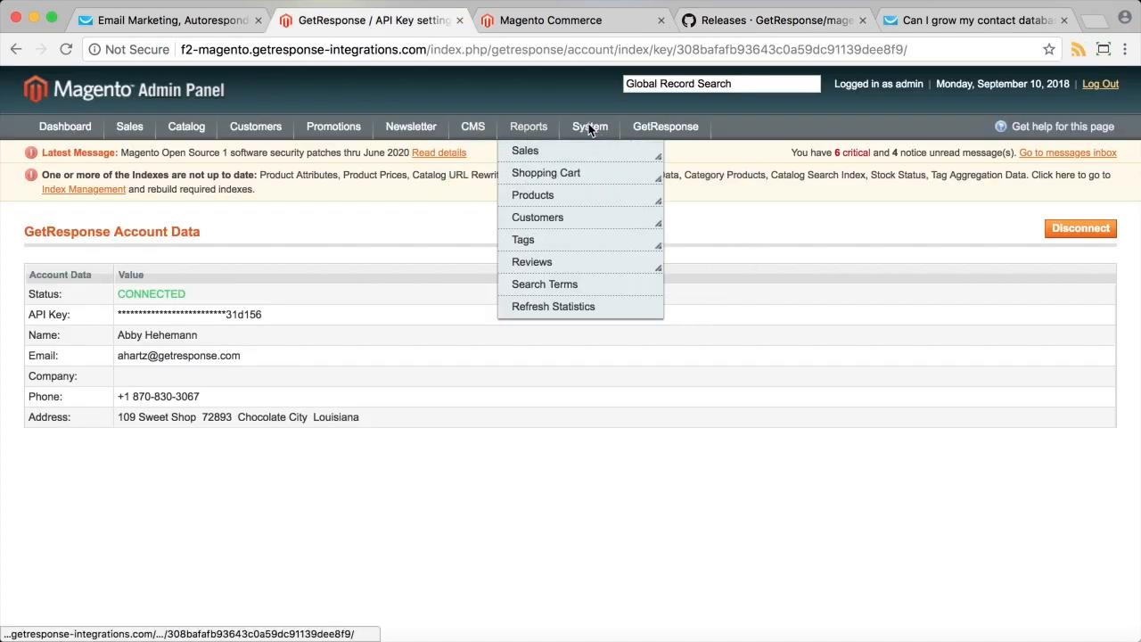
pyautogui.moveTo(588, 127)
pyautogui.moveTo(630, 378)
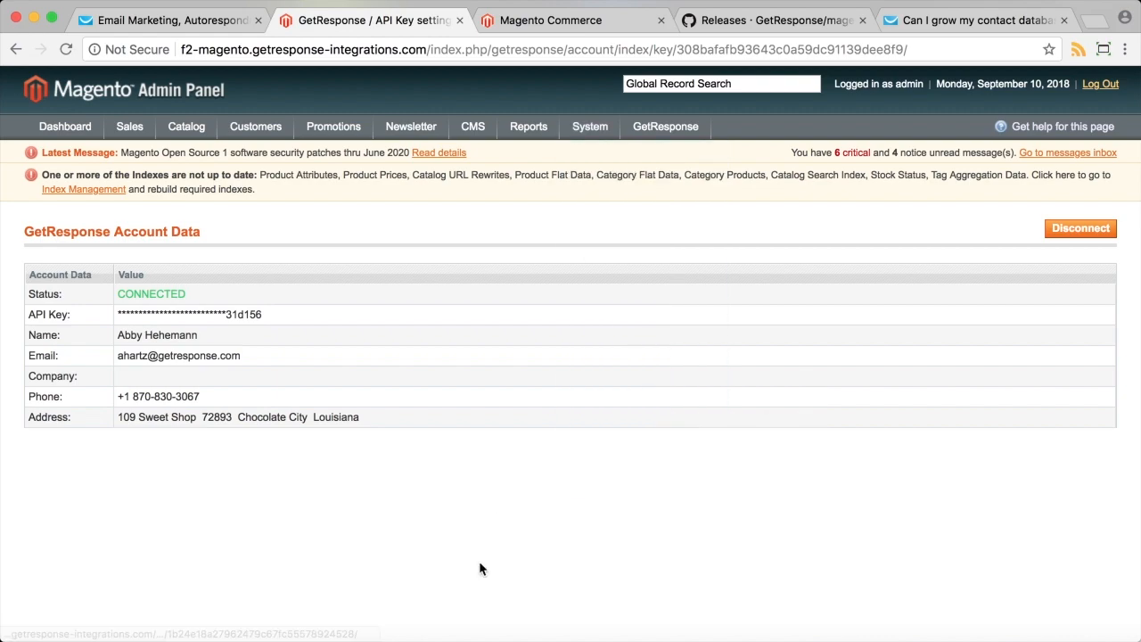
pyautogui.moveTo(676, 128)
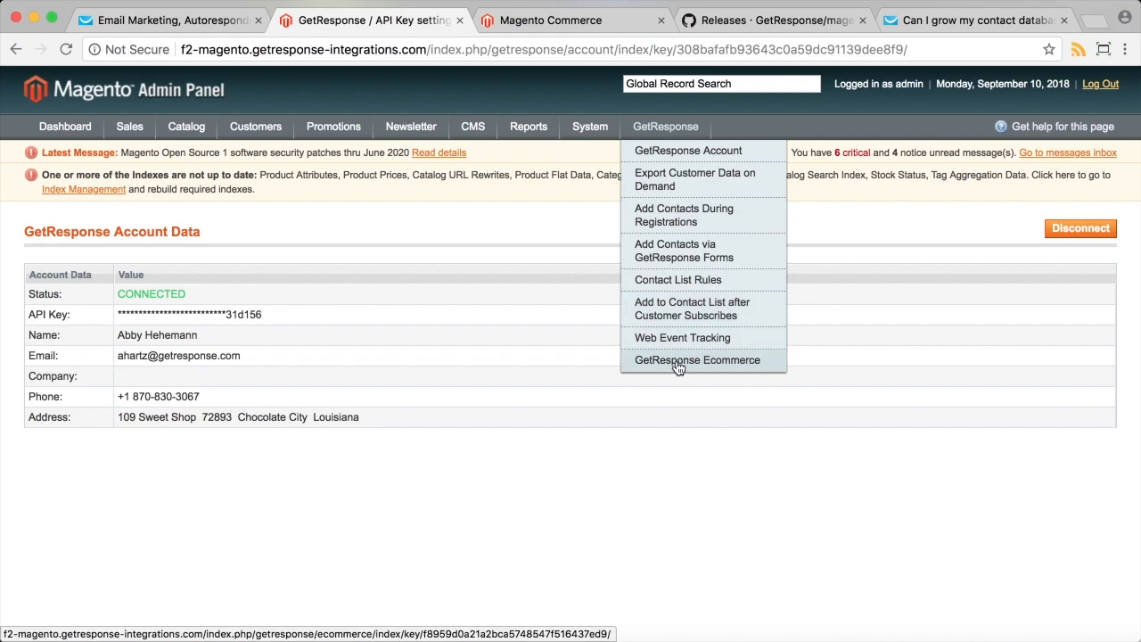
# In GetResponse's advanced contact search, add an Ecommerce condition on Number of purchases.
pyautogui.click(180, 24)
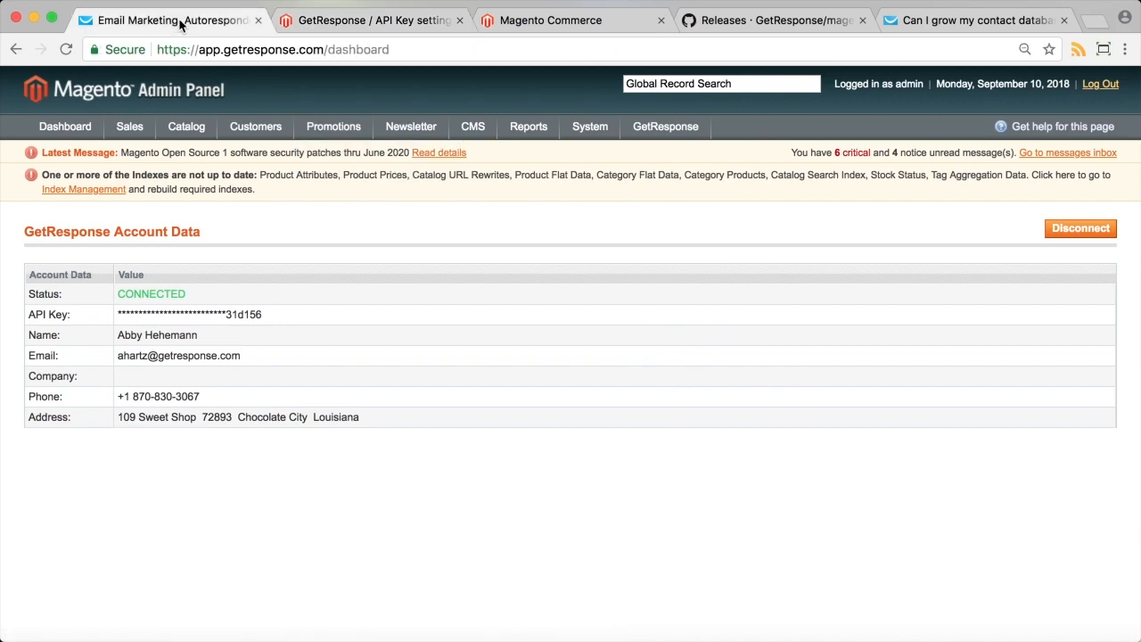
pyautogui.click(314, 97)
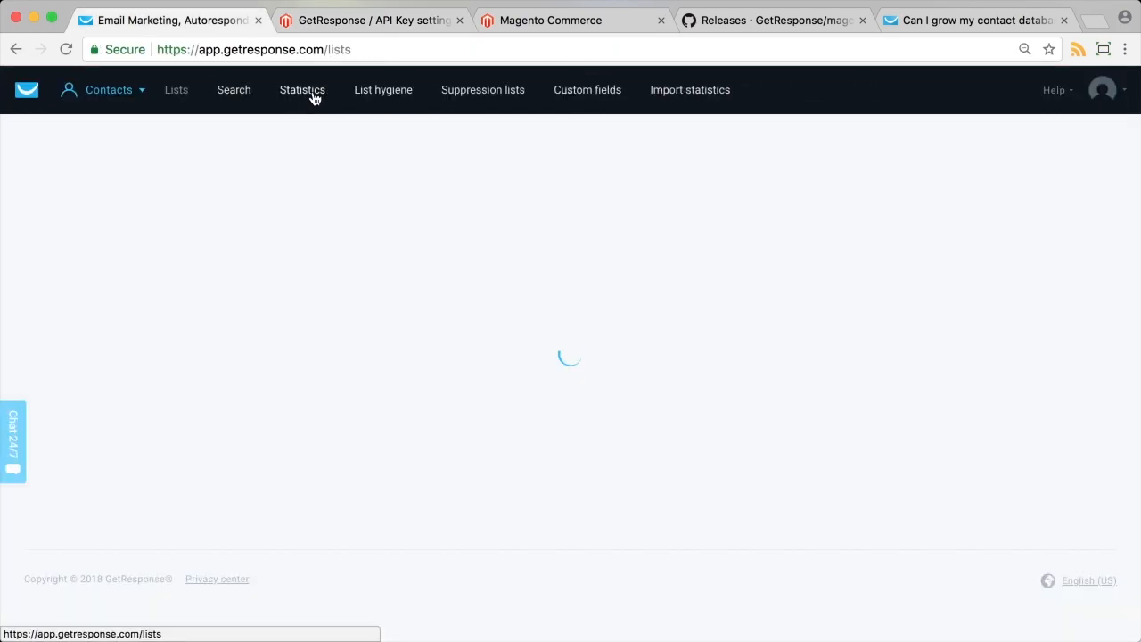
pyautogui.click(232, 90)
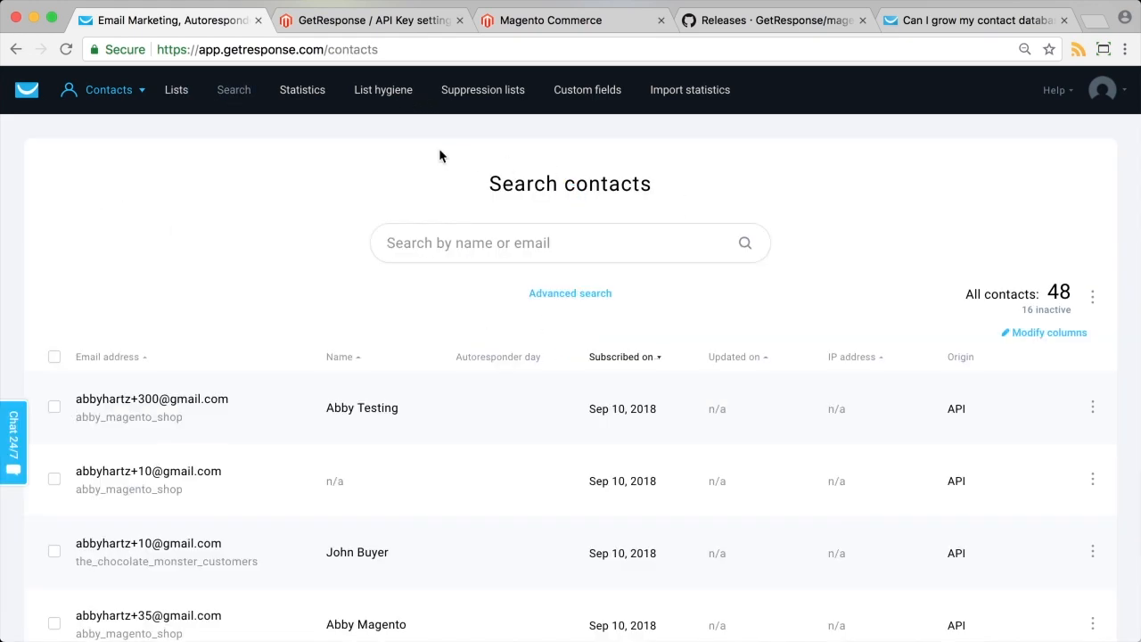
pyautogui.click(567, 293)
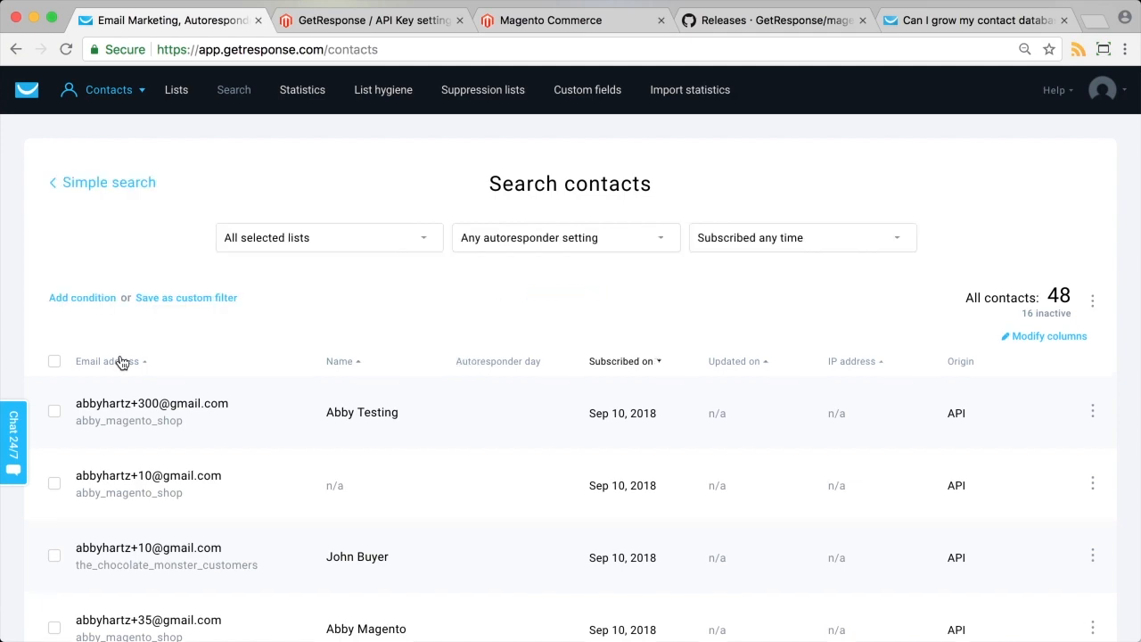
pyautogui.click(82, 299)
pyautogui.click(96, 350)
pyautogui.click(90, 504)
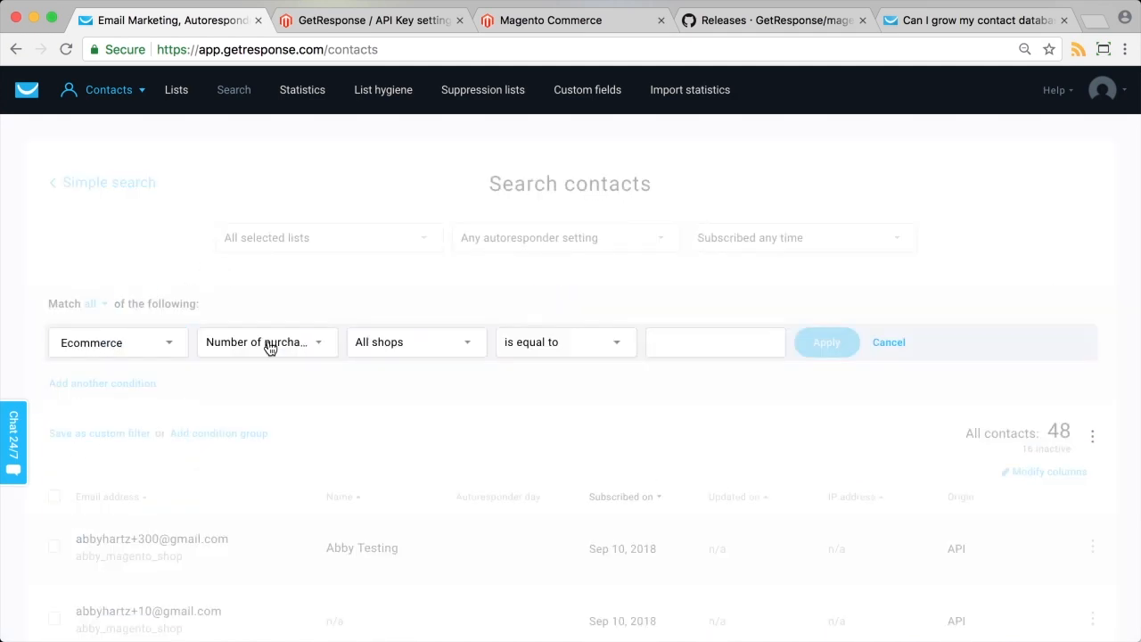
pyautogui.click(270, 347)
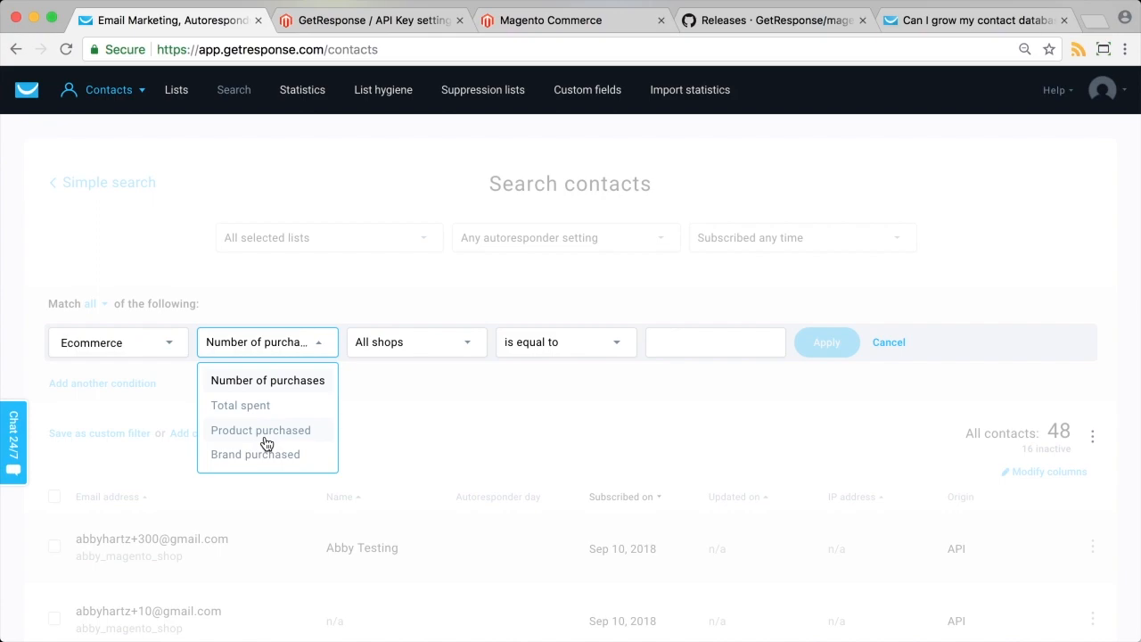